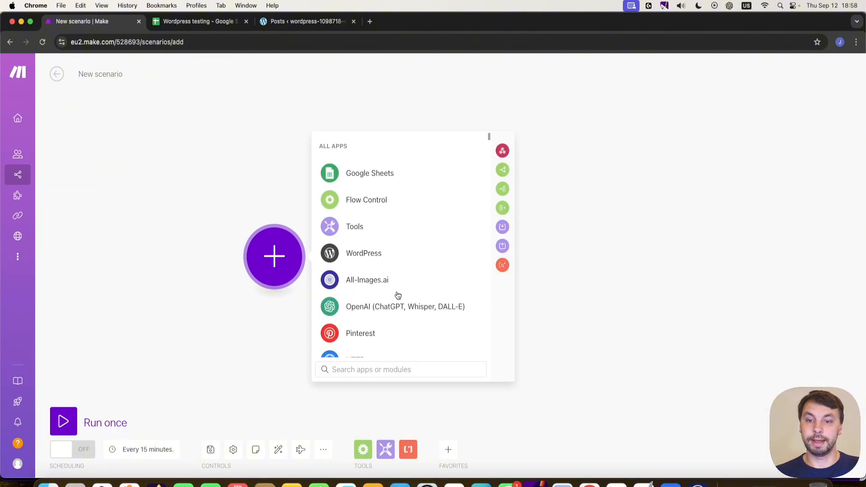
Add a Google Sheets Watch New Rows trigger as the scenario's first module
{"action": "left_click", "coordinate": [381, 175]}
{"action": "scroll", "coordinate": [435, 283], "scroll_direction": "down", "scroll_amount": 3}
{"action": "scroll", "coordinate": [441, 287], "scroll_direction": "down", "scroll_amount": 10}
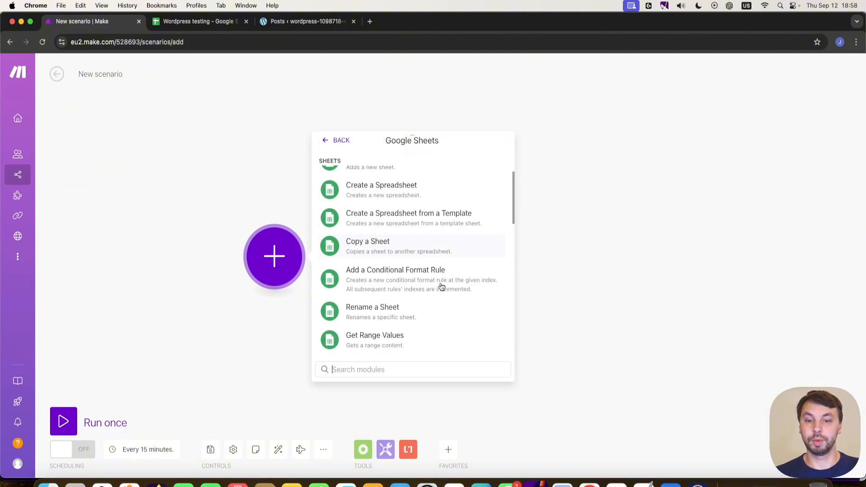
{"action": "left_click", "coordinate": [434, 331]}
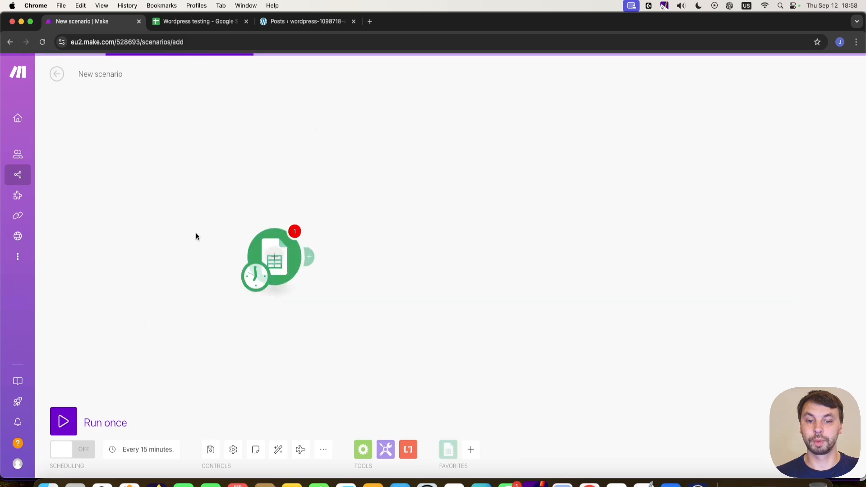
Choose the Google account connection for the trigger and point it to Sheet1 of the Wordpress testing spreadsheet
{"action": "left_click", "coordinate": [423, 118]}
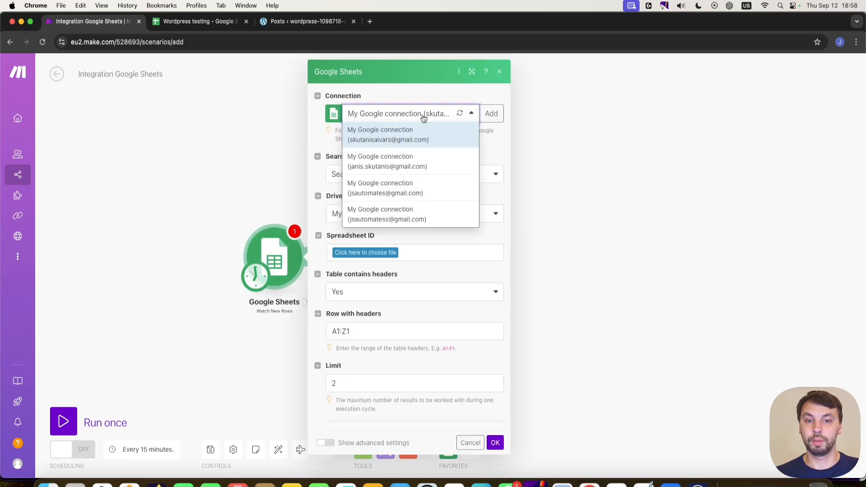
{"action": "left_click", "coordinate": [412, 191]}
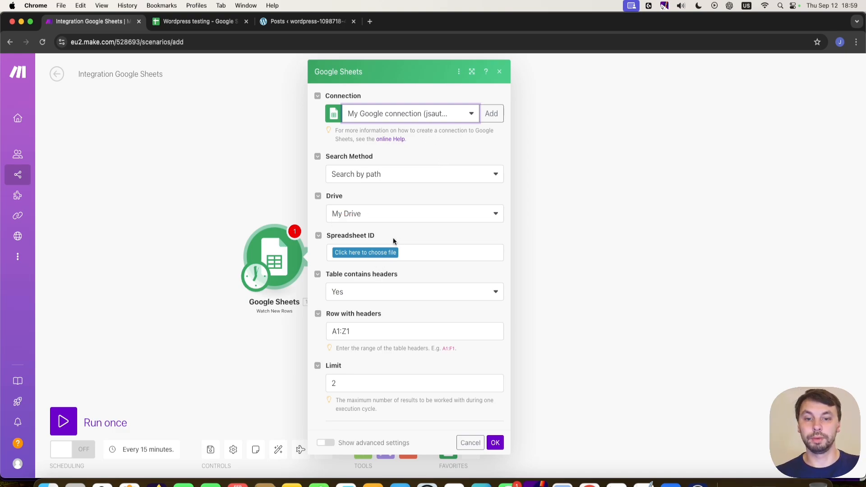
{"action": "left_click", "coordinate": [370, 256]}
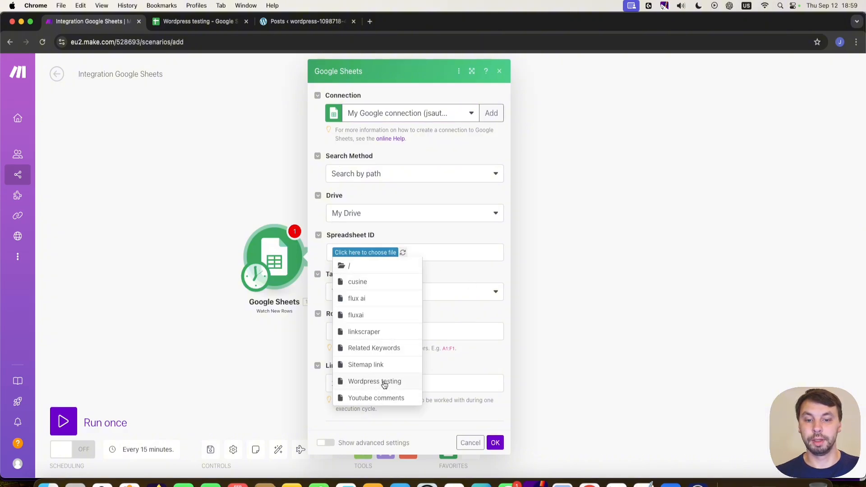
{"action": "left_click", "coordinate": [384, 382]}
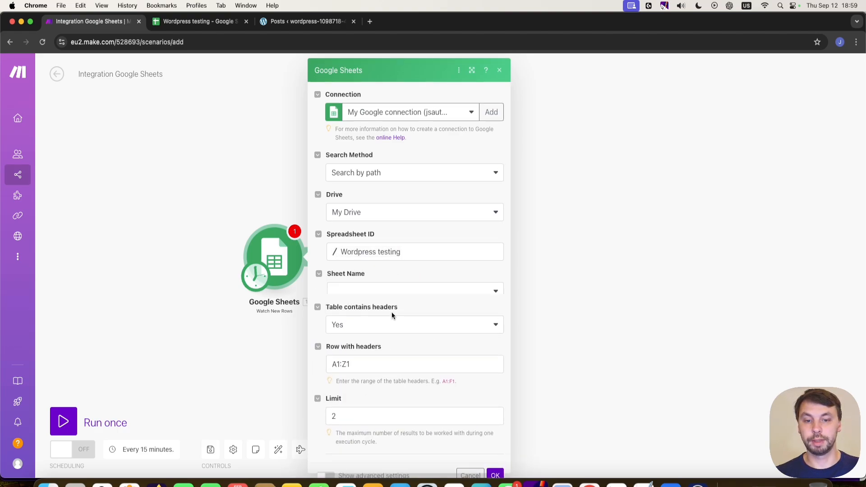
{"action": "left_click", "coordinate": [377, 293]}
{"action": "left_click", "coordinate": [367, 310]}
Check the source spreadsheet's layout, then confirm the trigger settings with All as the starting point
{"action": "left_click", "coordinate": [188, 21]}
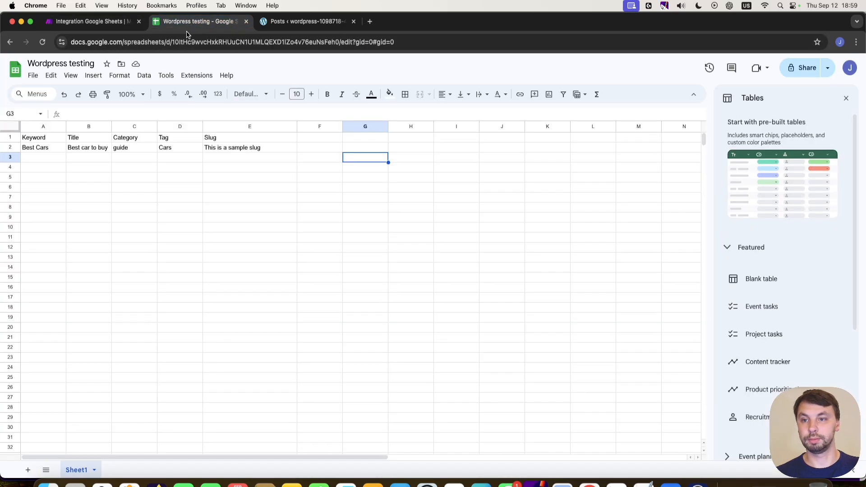
{"action": "left_click", "coordinate": [86, 18]}
{"action": "scroll", "coordinate": [367, 402], "scroll_direction": "down", "scroll_amount": 1}
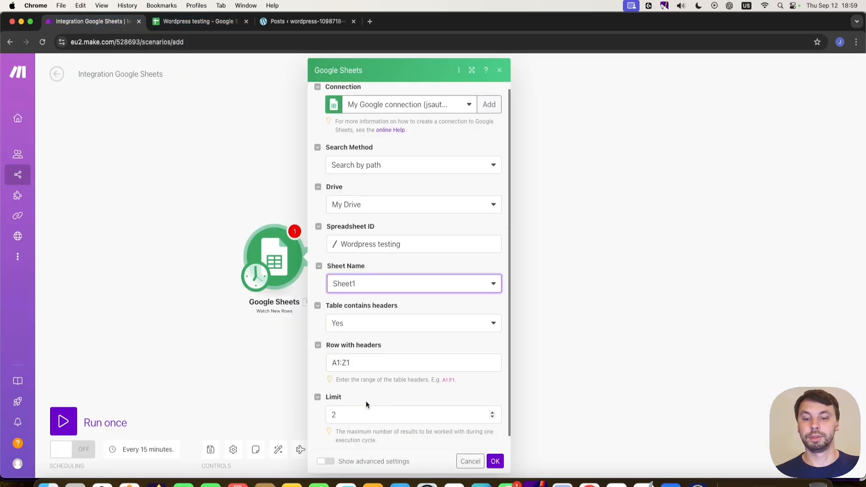
{"action": "left_click", "coordinate": [366, 402]}
{"action": "left_click", "coordinate": [495, 461]}
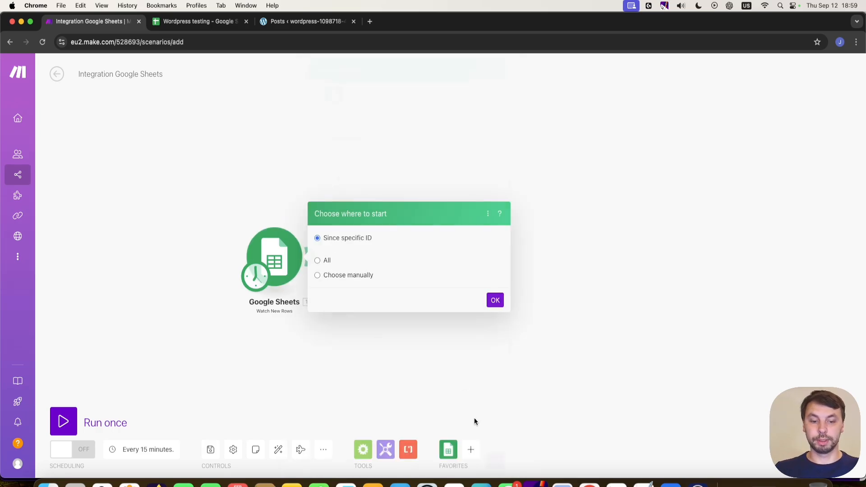
{"action": "left_click", "coordinate": [318, 278]}
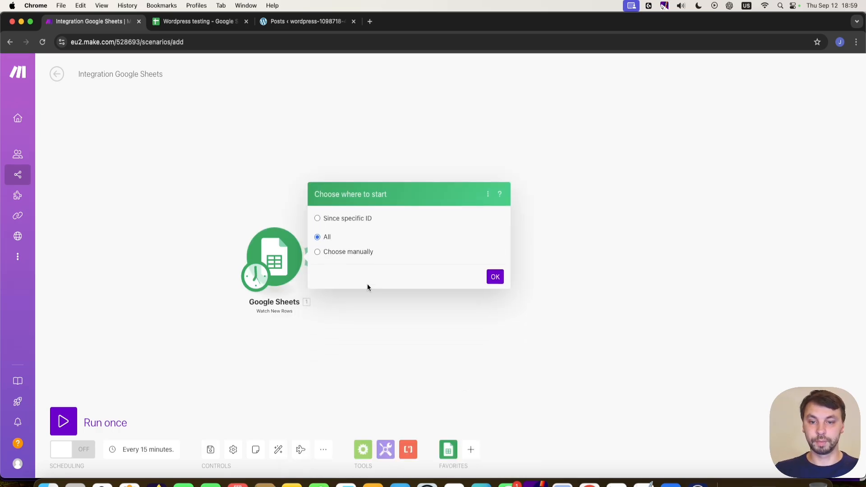
{"action": "left_click", "coordinate": [495, 273]}
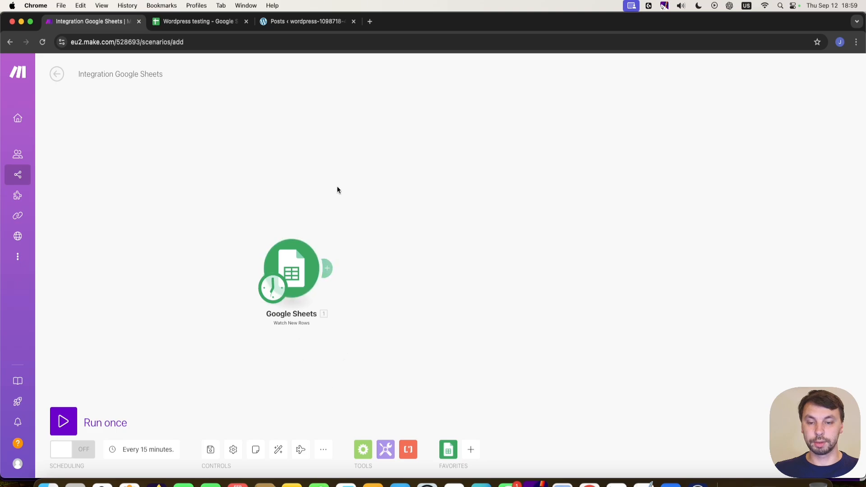
Run the scenario once and compare the Google Sheets output bundle with the source spreadsheet
{"action": "left_click", "coordinate": [65, 423]}
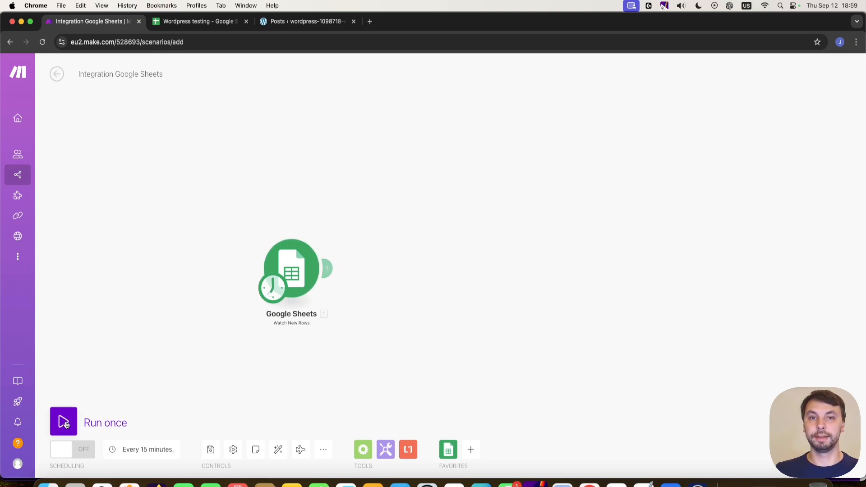
{"action": "left_click", "coordinate": [465, 182]}
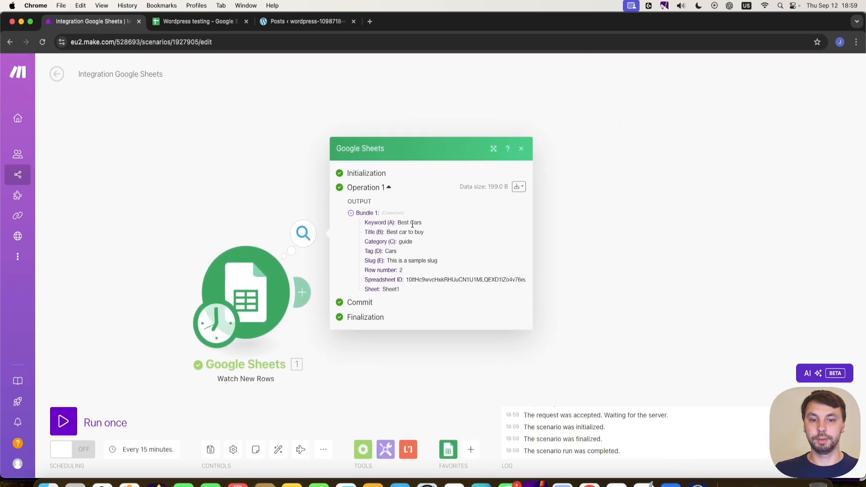
{"action": "left_click_drag", "start_coordinate": [414, 222], "coordinate": [437, 276]}
{"action": "left_click", "coordinate": [190, 18]}
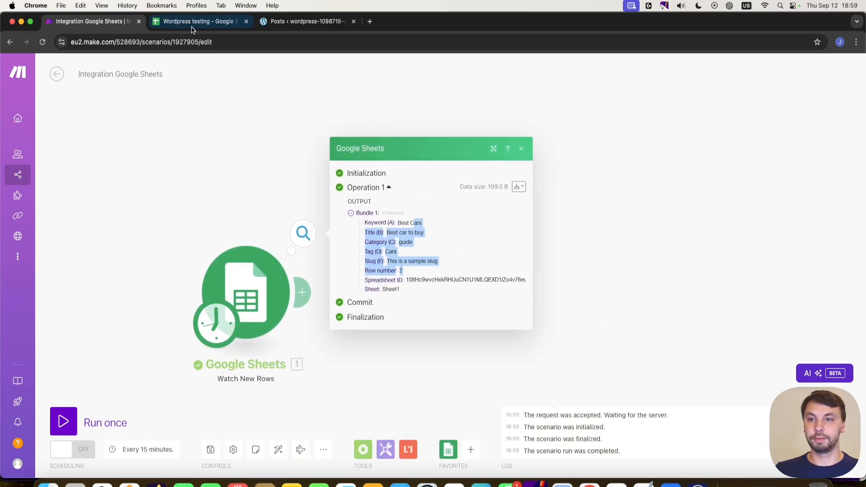
{"action": "left_click", "coordinate": [97, 17]}
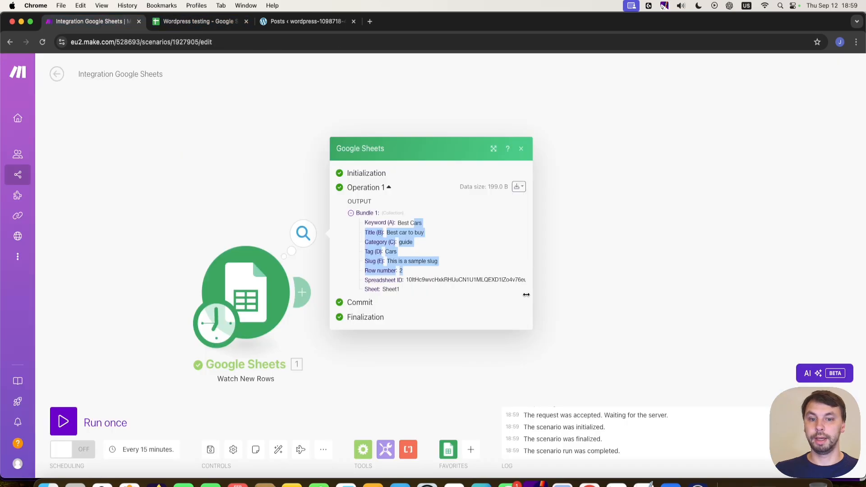
{"action": "left_click", "coordinate": [628, 212]}
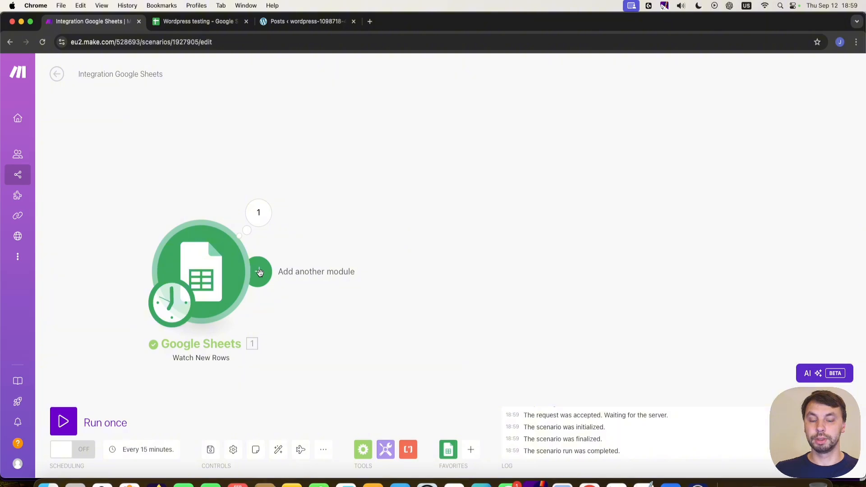
Add an OpenAI Create a Completion (Prompt) module after the Google Sheets trigger
{"action": "left_click", "coordinate": [260, 272]}
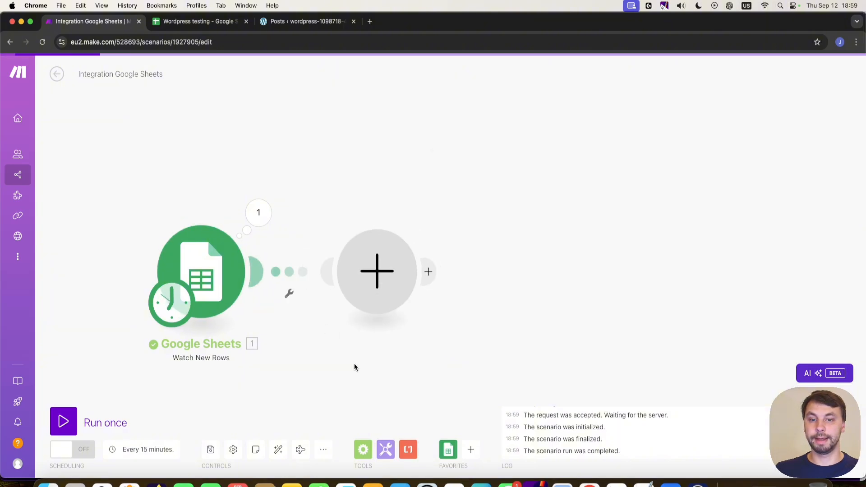
{"action": "scroll", "coordinate": [532, 302], "scroll_direction": "down", "scroll_amount": 3}
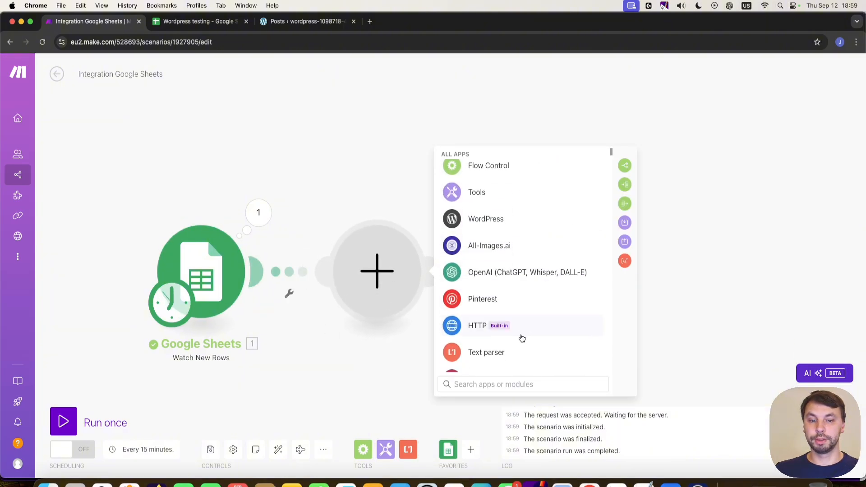
{"action": "left_click", "coordinate": [494, 275]}
{"action": "scroll", "coordinate": [500, 288], "scroll_direction": "down", "scroll_amount": 1}
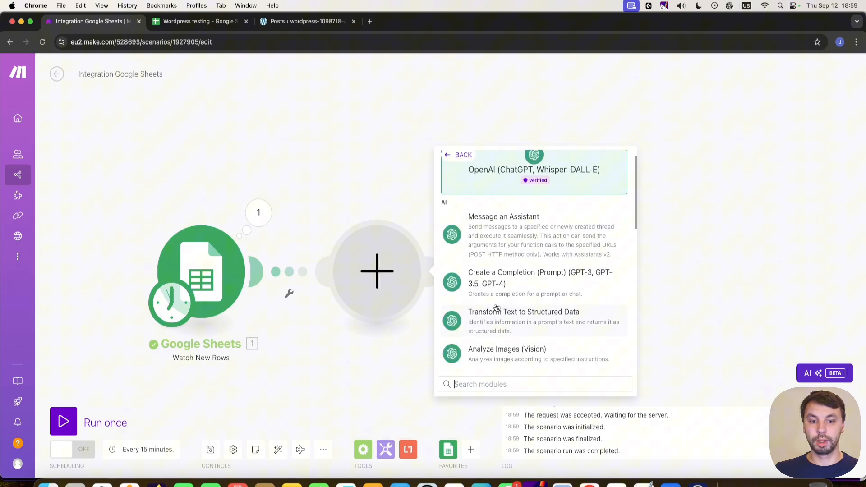
{"action": "left_click", "coordinate": [528, 284]}
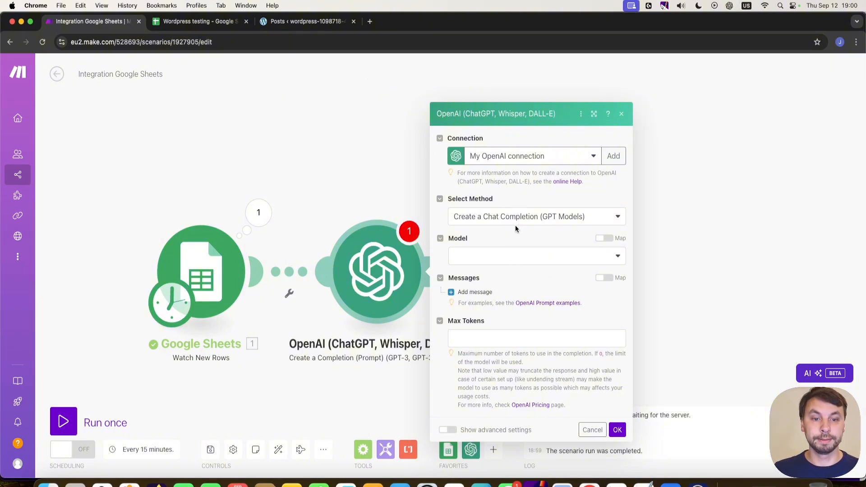
Set the completion's model to gpt-4o-mini-2024-07-18 (system) and its Max Tokens to 0
{"action": "left_click", "coordinate": [487, 257]}
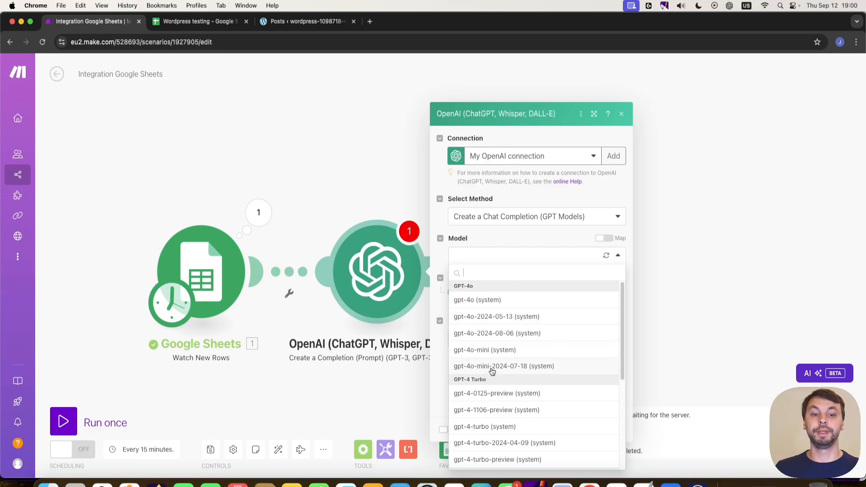
{"action": "left_click", "coordinate": [526, 368]}
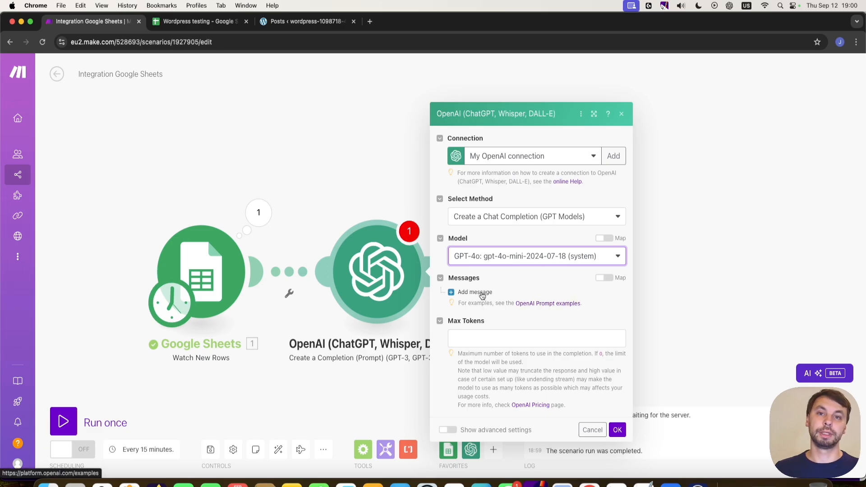
{"action": "left_click", "coordinate": [478, 339]}
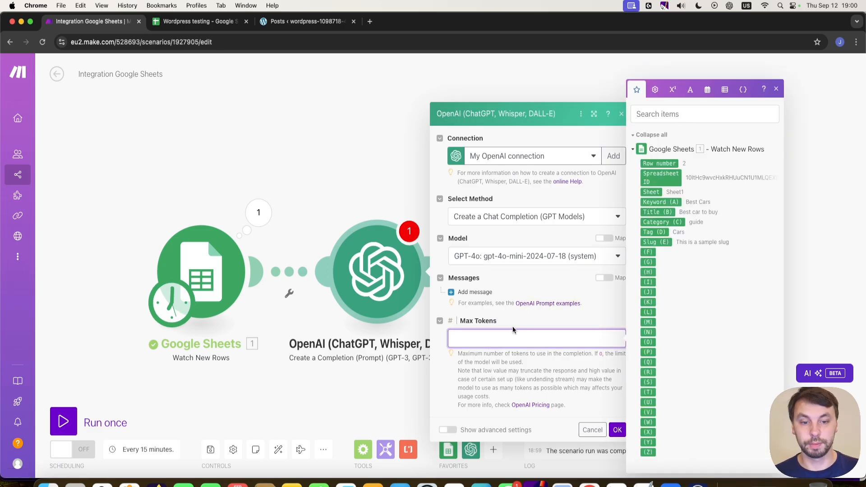
{"action": "type", "text": "0"}
{"action": "left_click", "coordinate": [518, 284]}
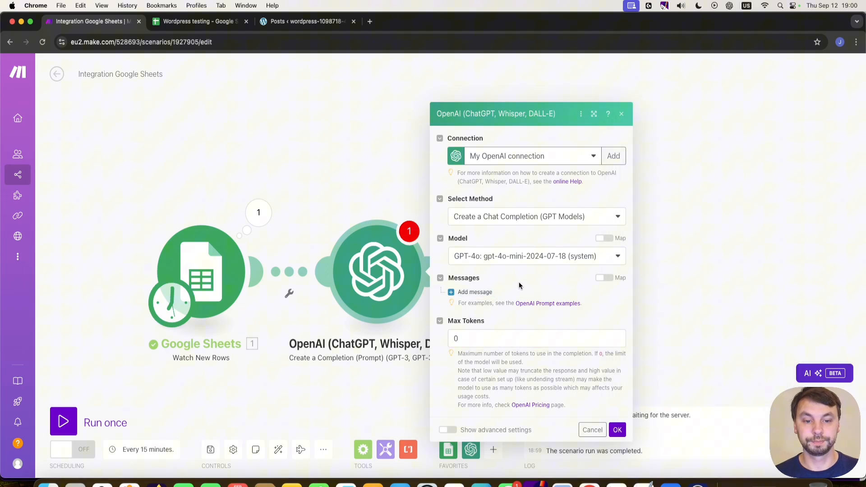
Add a first message to the completion and give it the System role
{"action": "left_click", "coordinate": [471, 294]}
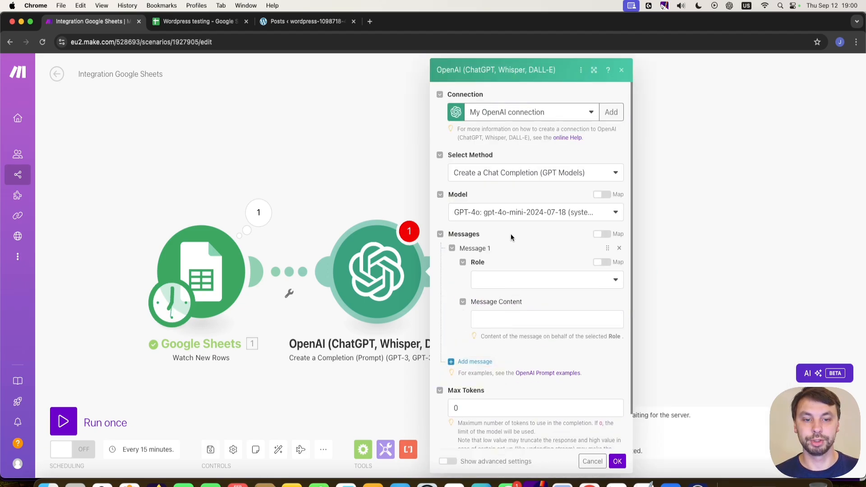
{"action": "left_click", "coordinate": [504, 279]}
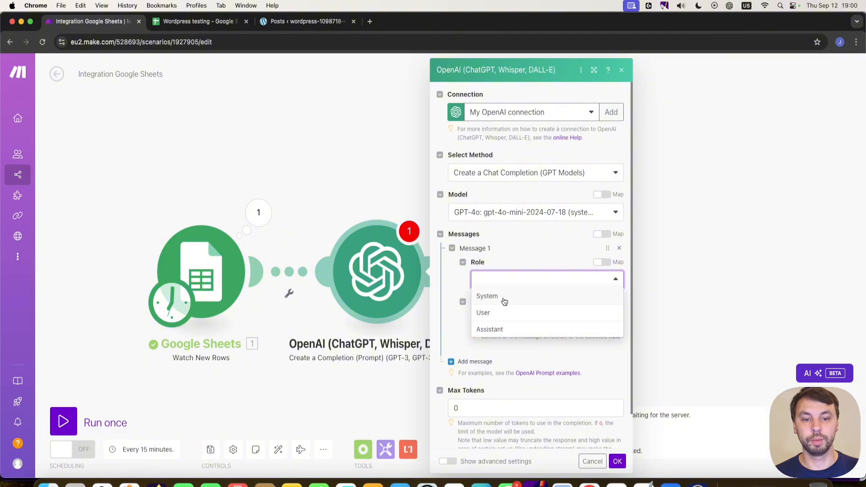
{"action": "left_click", "coordinate": [485, 296]}
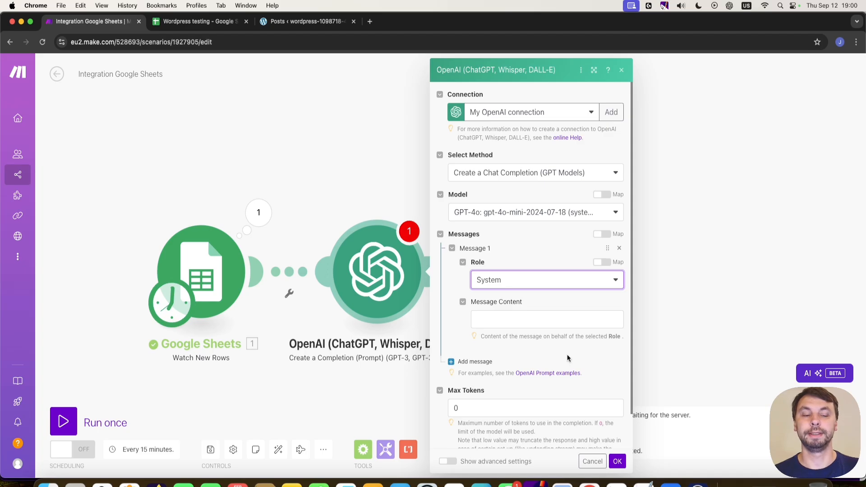
Set the System message's content to "A helpful blog content creator, you write unique blog posts using simple language."
{"action": "left_click", "coordinate": [559, 316]}
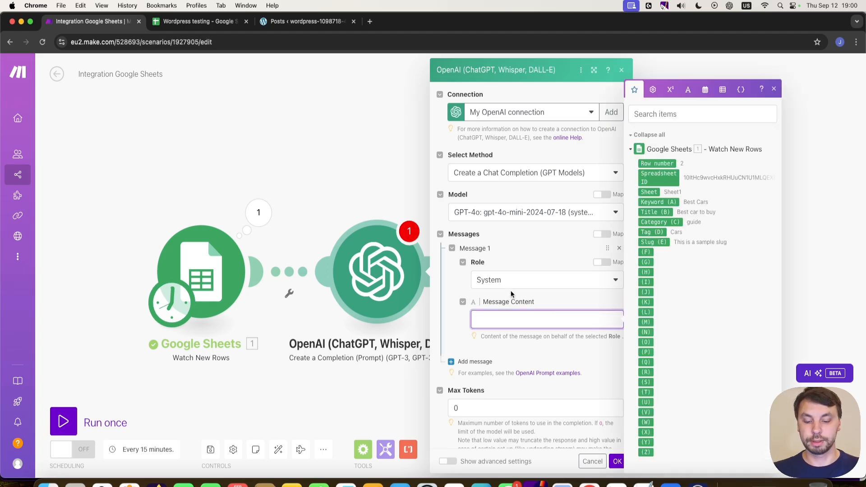
{"action": "type", "text": "A he"}
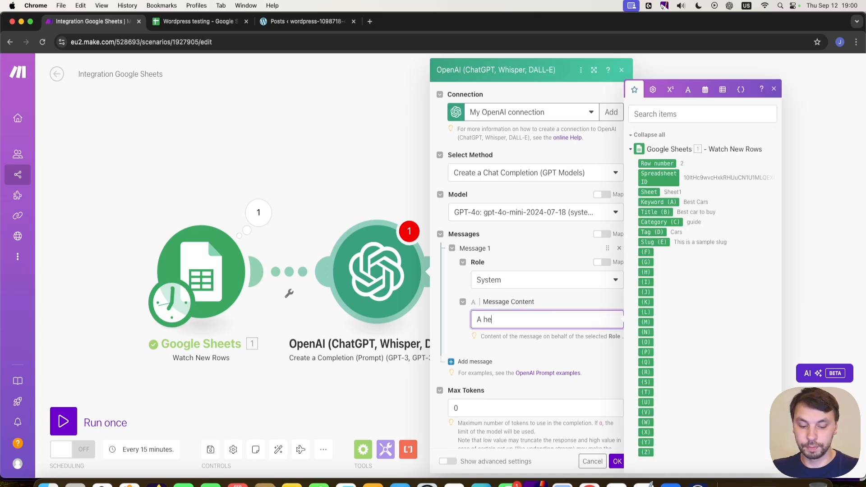
{"action": "type", "text": "lpful blo"}
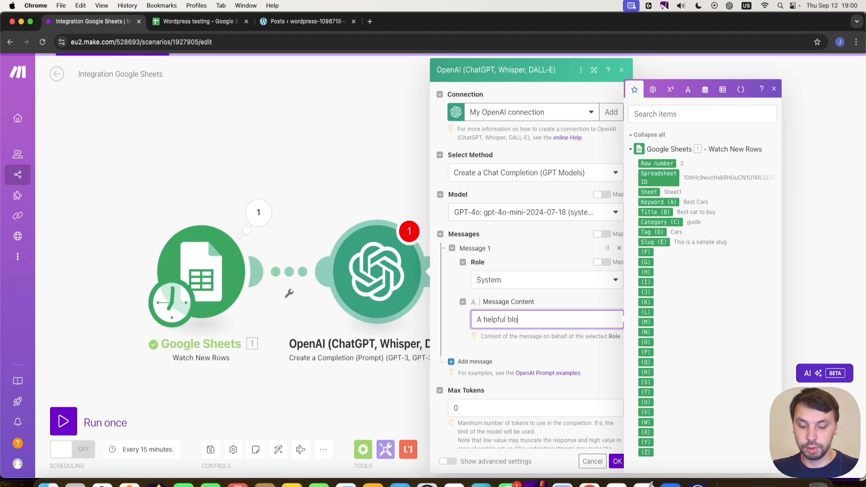
{"action": "type", "text": "g content"}
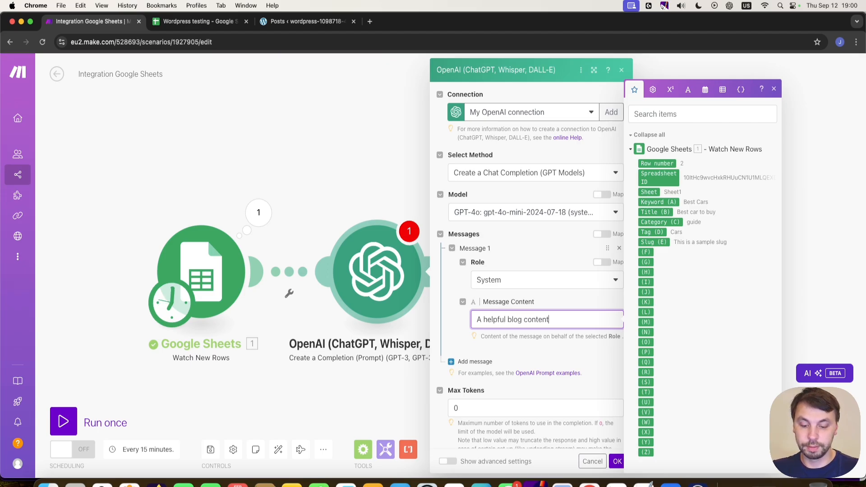
{"action": "type", "text": " creator"}
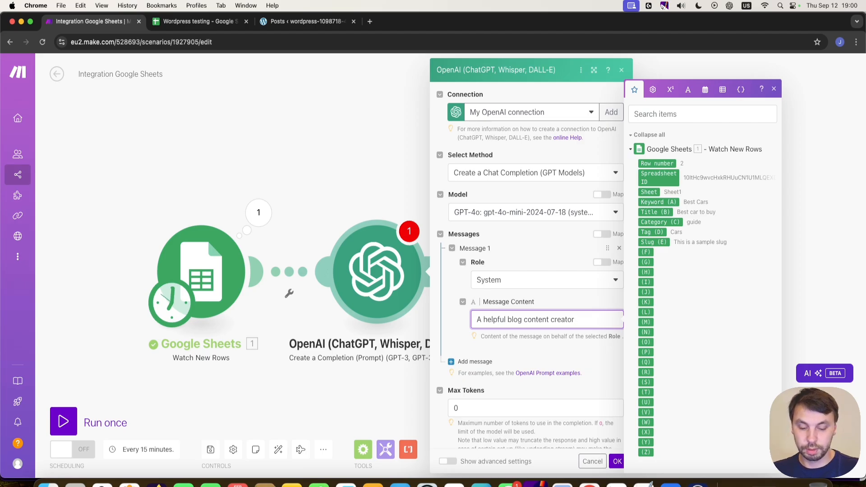
{"action": "type", "text": ", y"}
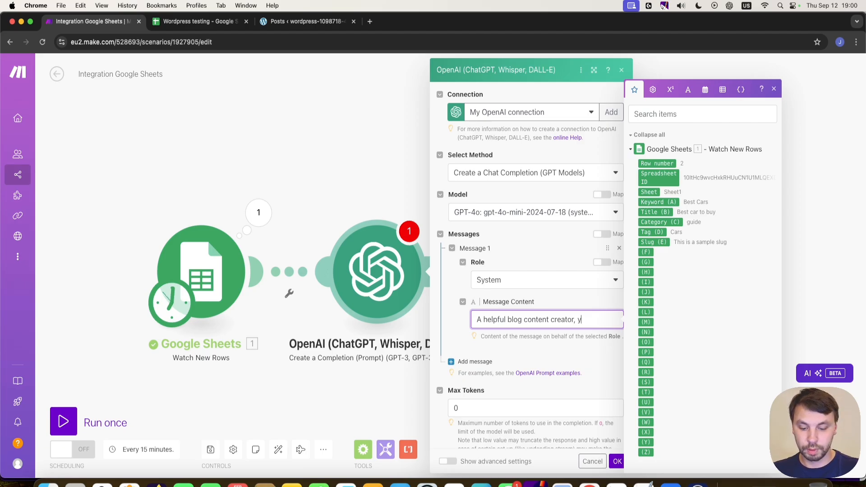
{"action": "type", "text": "ou write uniq"}
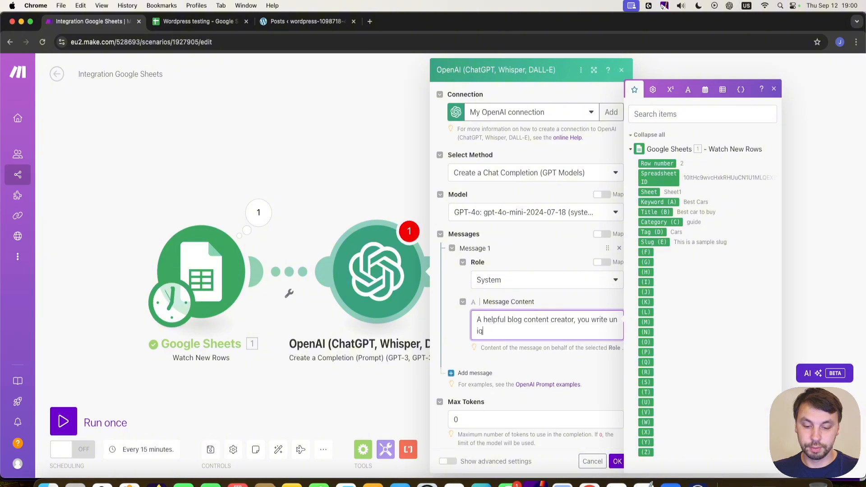
{"action": "type", "text": "ue bl"}
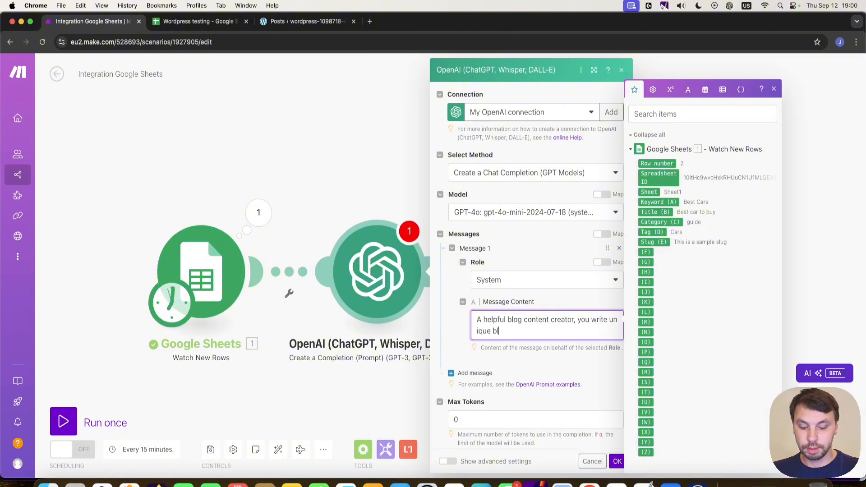
{"action": "type", "text": "og bost"}
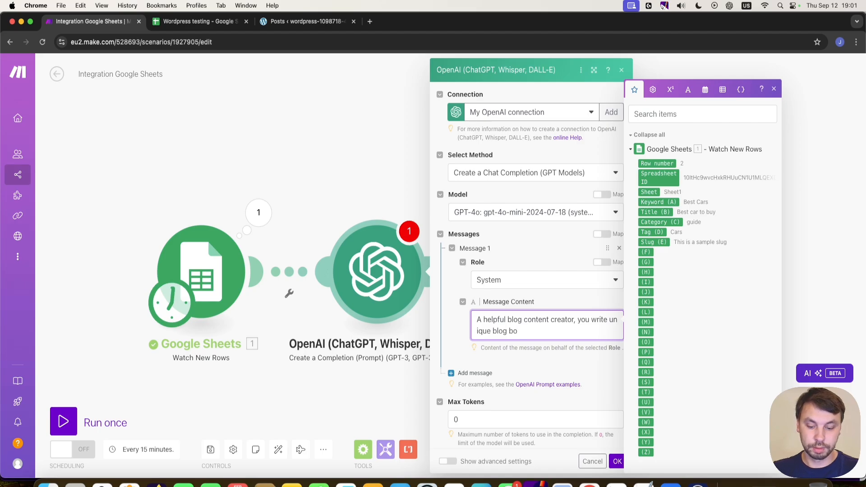
{"action": "key", "text": "BackSpace"}
{"action": "key", "text": "BackSpace"}
{"action": "type", "text": "posts u"}
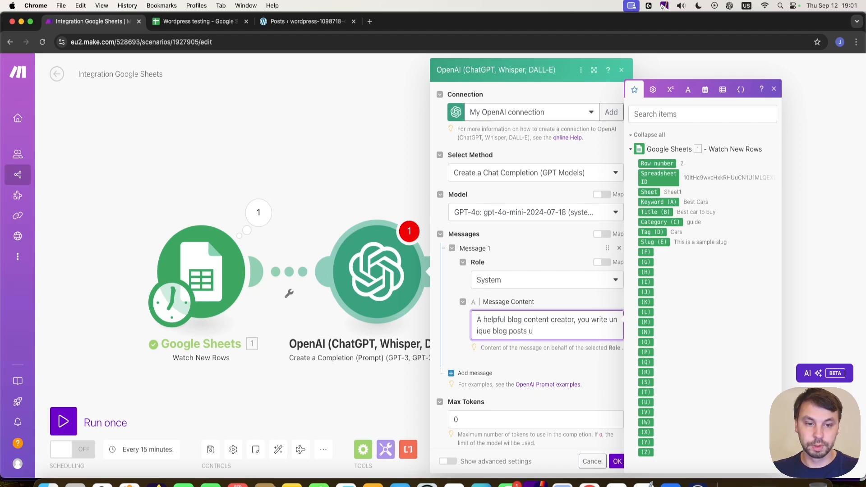
{"action": "type", "text": "sing simple"}
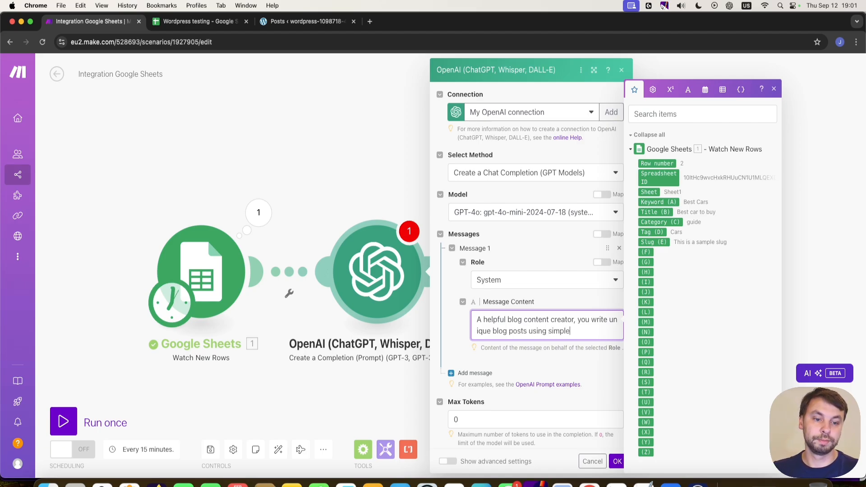
{"action": "type", "text": " language."}
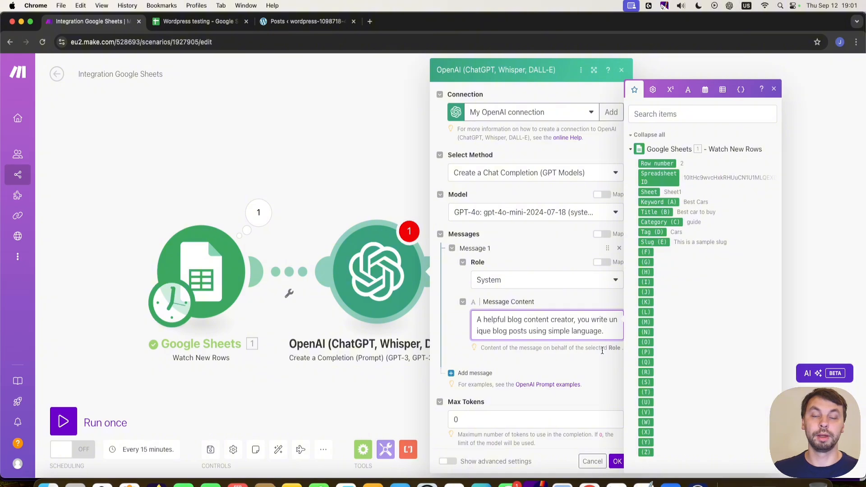
{"action": "left_click", "coordinate": [581, 360]}
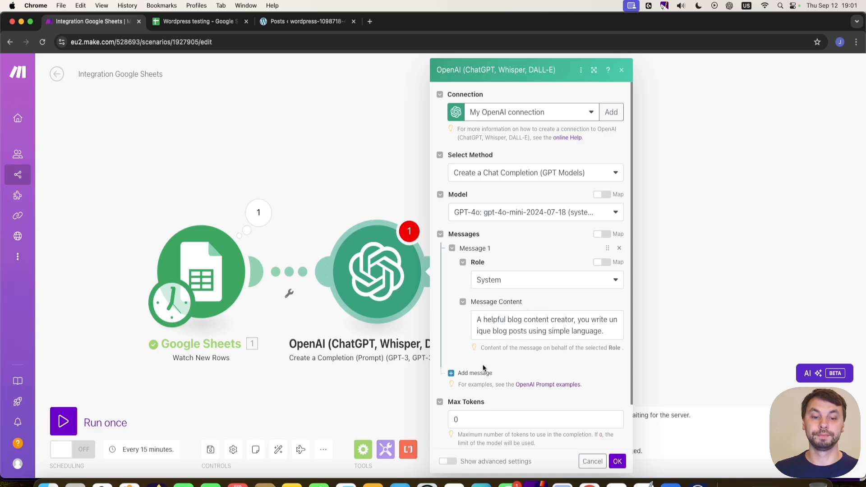
Add a second message to the completion and give it the User role
{"action": "left_click", "coordinate": [475, 373]}
{"action": "scroll", "coordinate": [562, 358], "scroll_direction": "down", "scroll_amount": 2}
{"action": "left_click", "coordinate": [521, 351]}
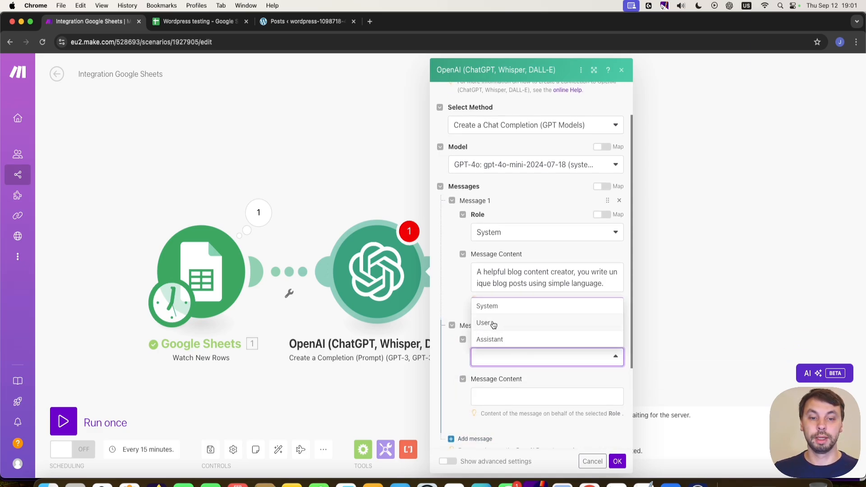
{"action": "left_click", "coordinate": [493, 324]}
{"action": "scroll", "coordinate": [516, 383], "scroll_direction": "down", "scroll_amount": 1}
Begin the User message's content with "Write an article for our blog, this article will have headers and paragraphs."
{"action": "left_click", "coordinate": [519, 377]}
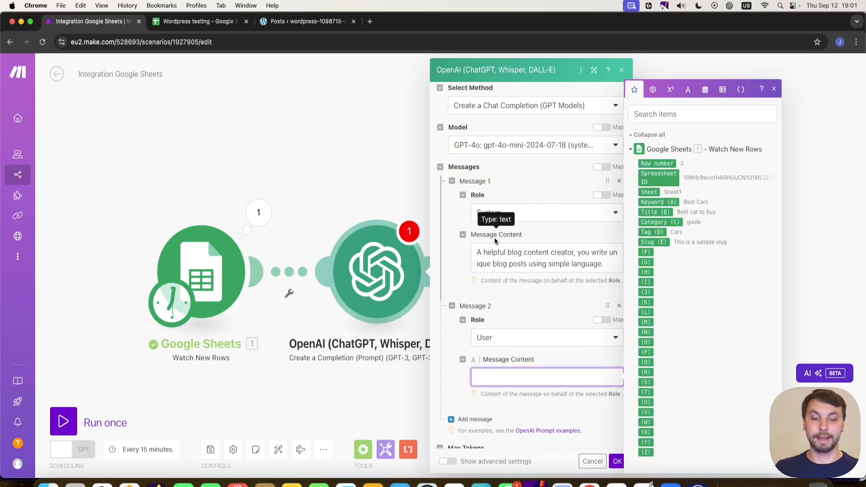
{"action": "type", "text": "Write an"}
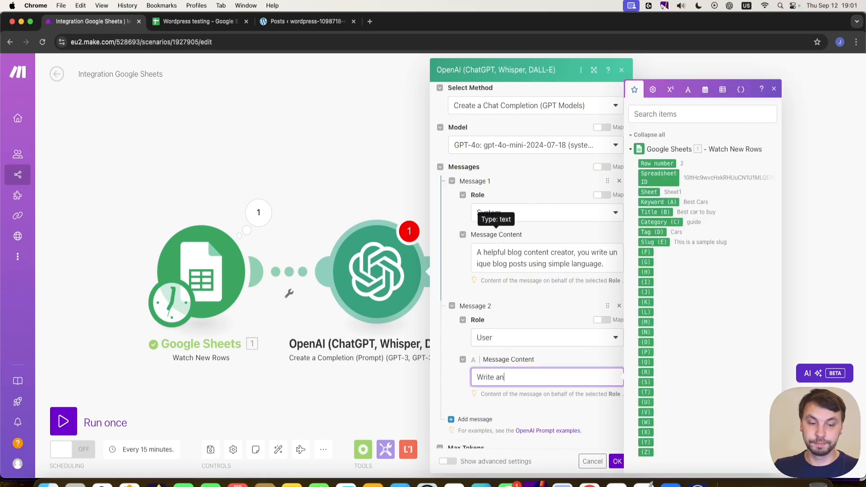
{"action": "type", "text": " article fo"}
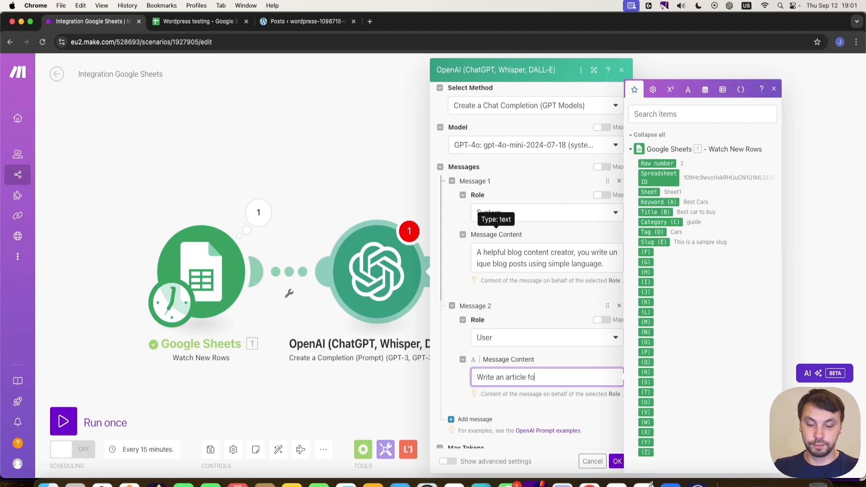
{"action": "type", "text": "r our blog"}
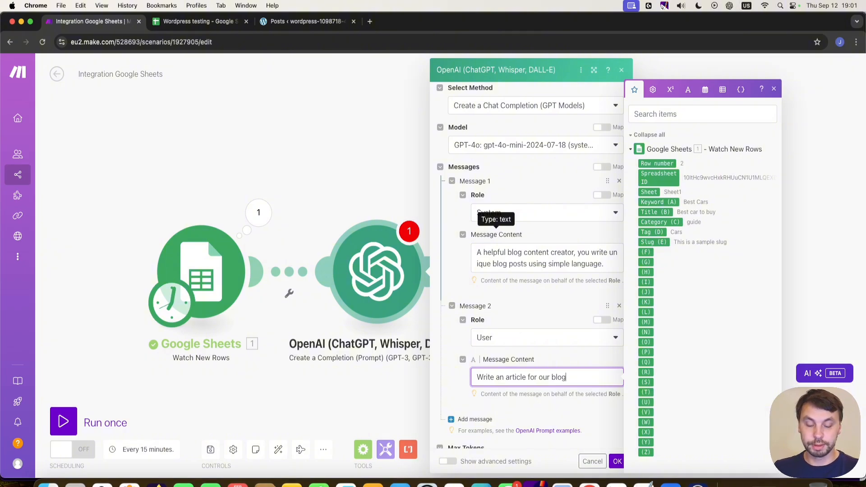
{"action": "type", "text": ", this articl"}
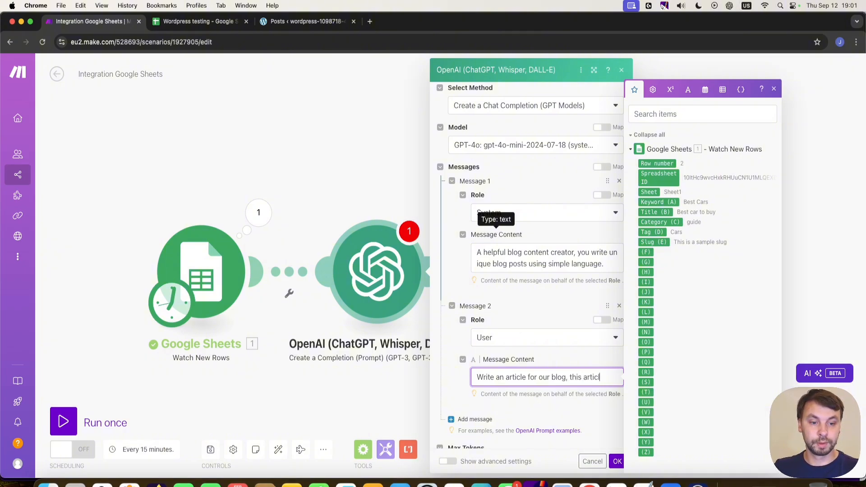
{"action": "type", "text": "e will have"}
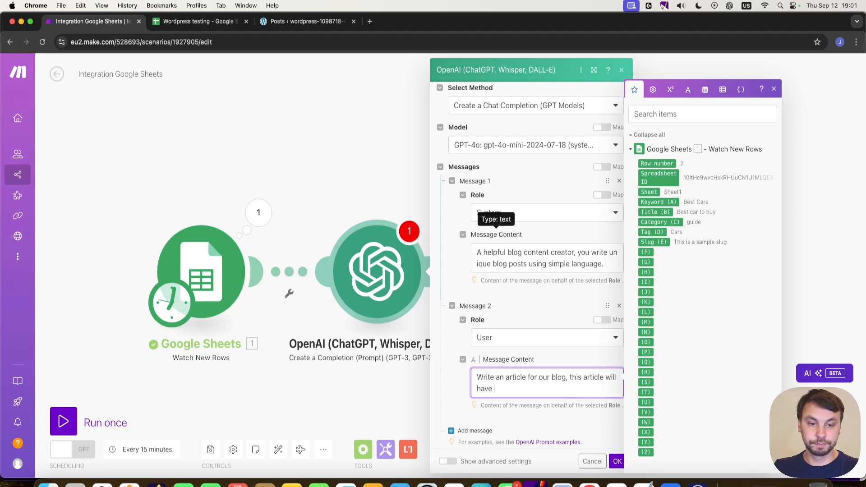
{"action": "type", "text": " hea"}
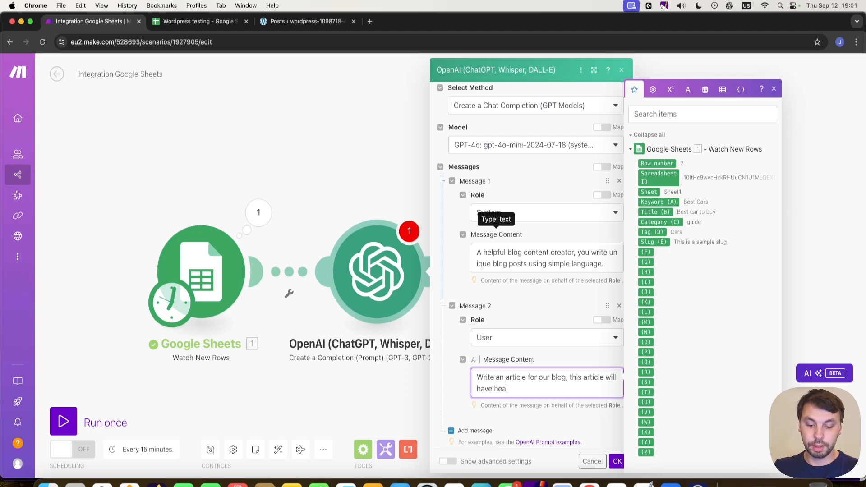
{"action": "type", "text": "der"}
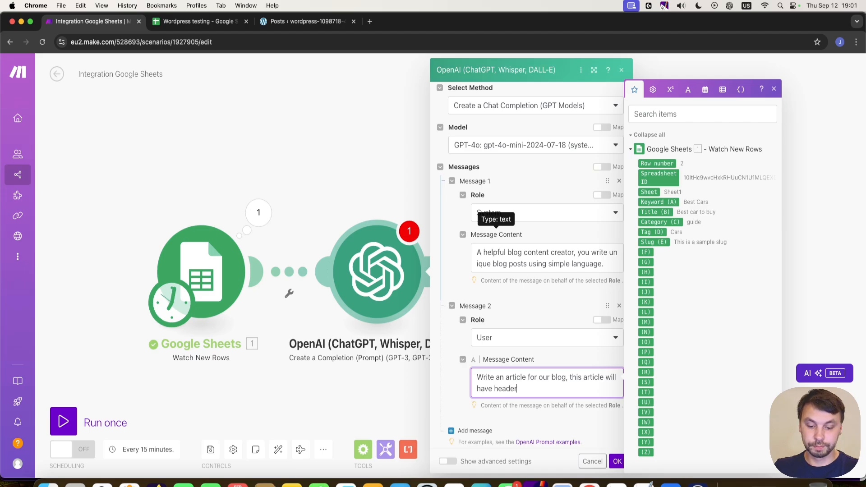
{"action": "type", "text": "s and para"}
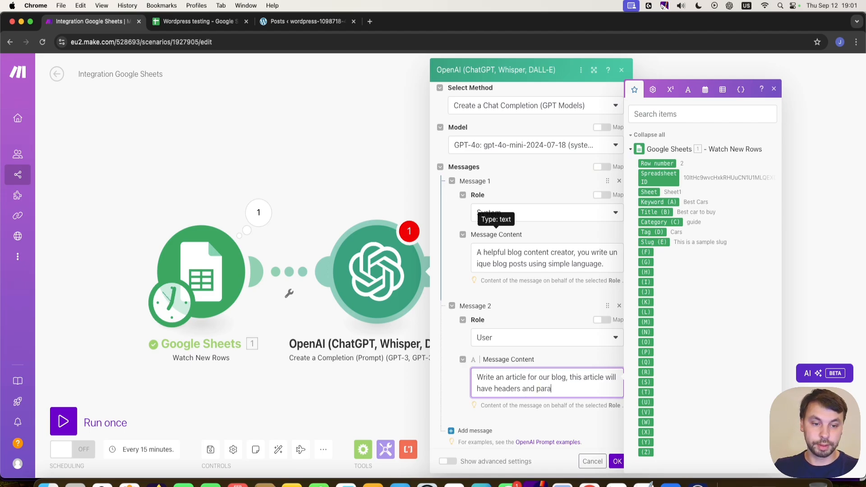
{"action": "type", "text": "graphs"}
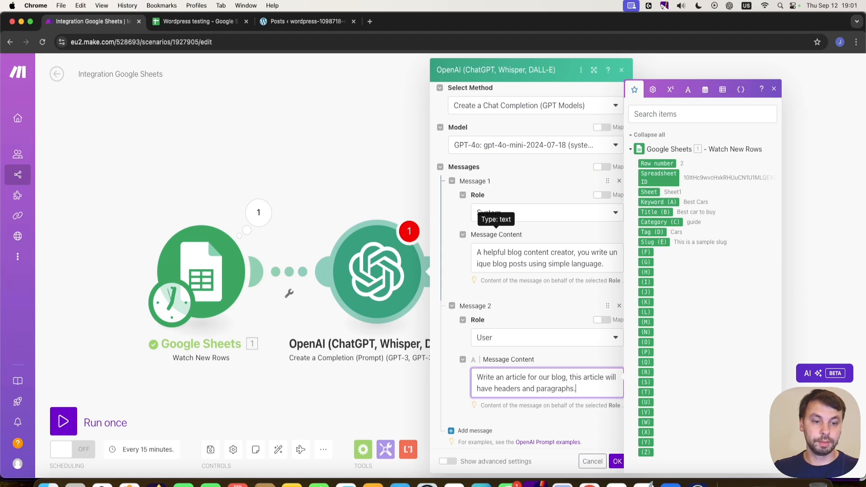
{"action": "type", "text": "."}
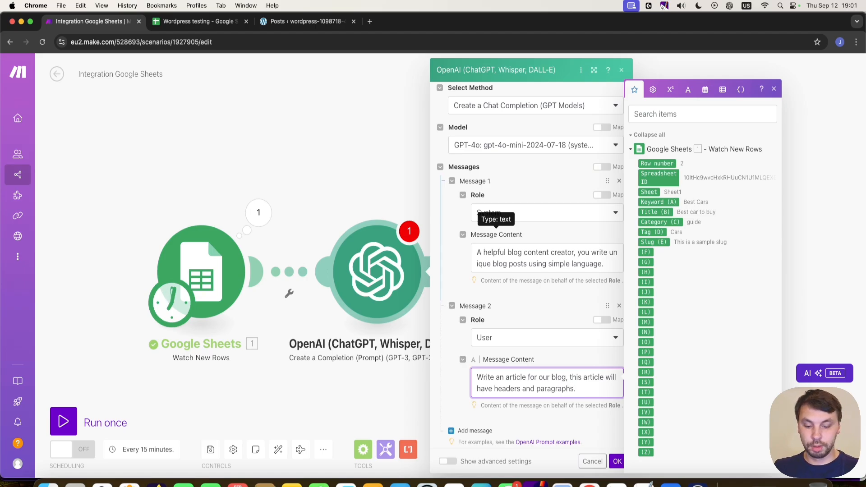
Append "The article should be based on the following keyword" to the User message, followed by the mapped Google Sheets Keyword (A) value
{"action": "type", "text": " The art"}
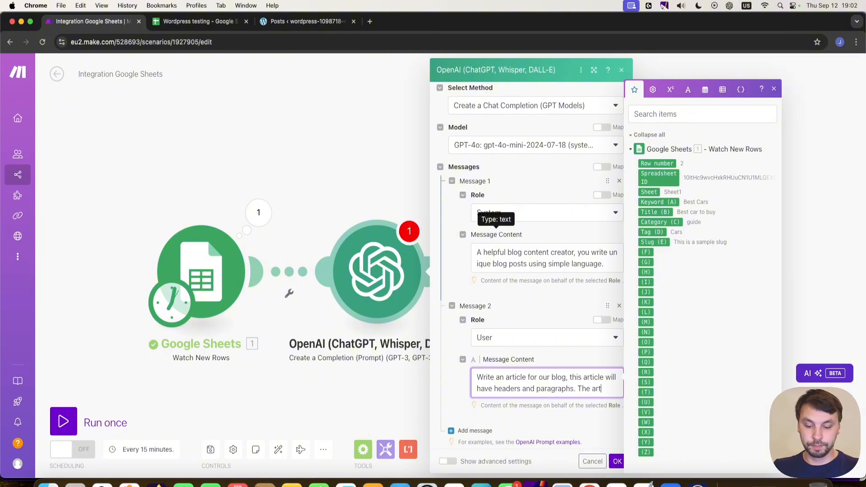
{"action": "type", "text": "icle should"}
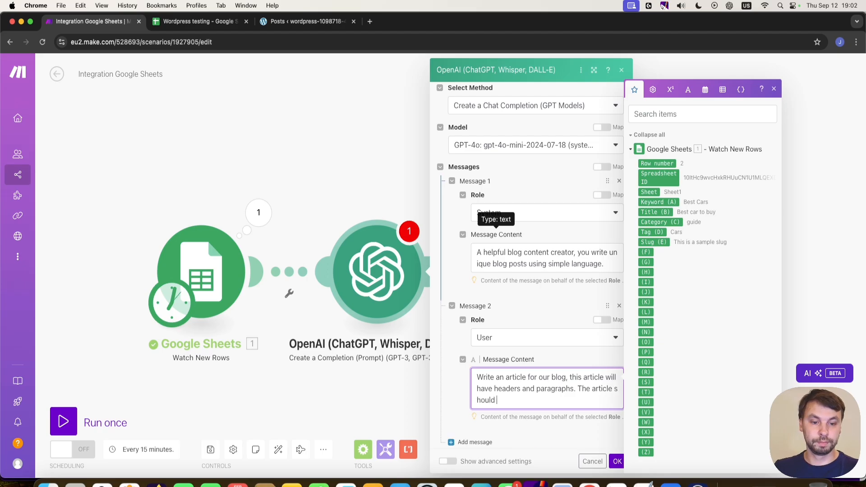
{"action": "type", "text": " be based on the following keyword"}
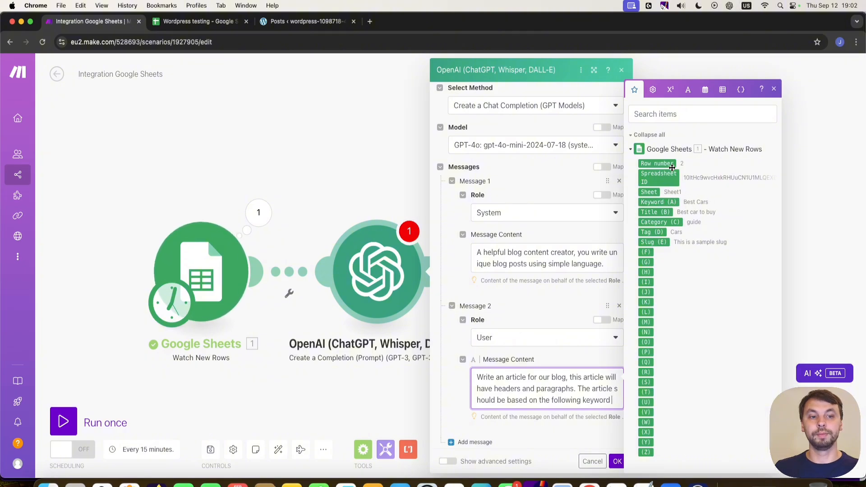
{"action": "left_click", "coordinate": [658, 203]}
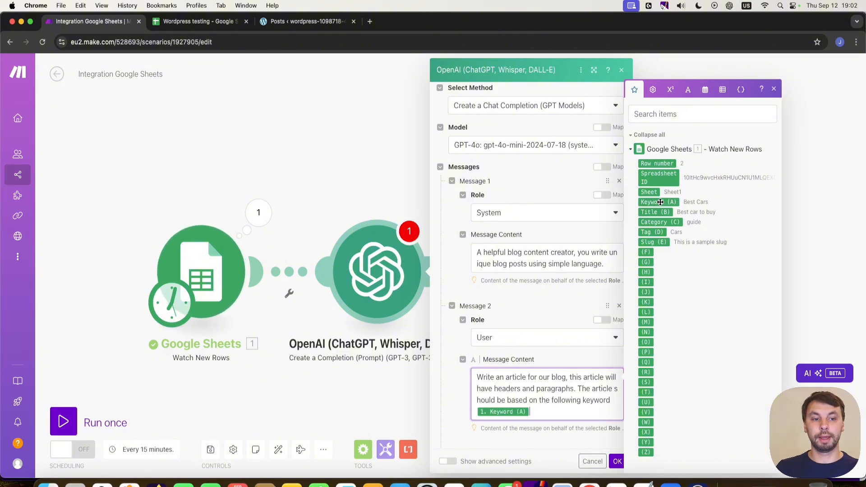
Switch to the Wordpress testing spreadsheet in Google Sheets and enter "Best cats" as a new keyword in cell A3
{"action": "left_click", "coordinate": [212, 23]}
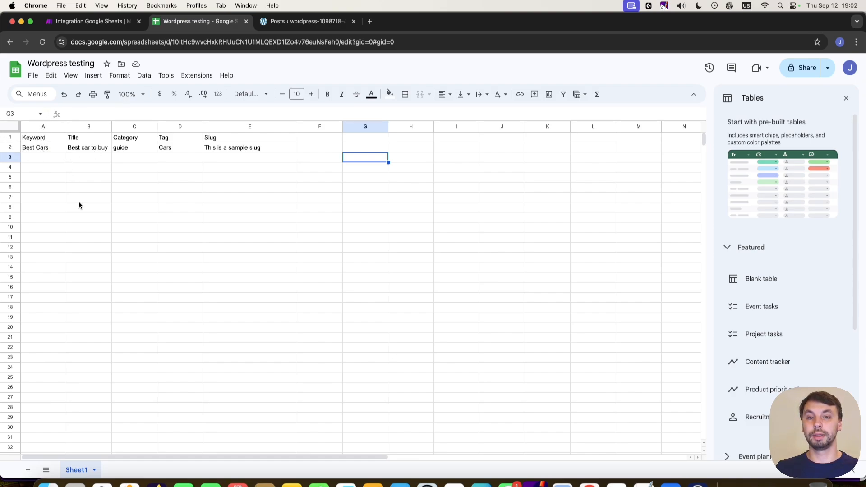
{"action": "left_click", "coordinate": [86, 21]}
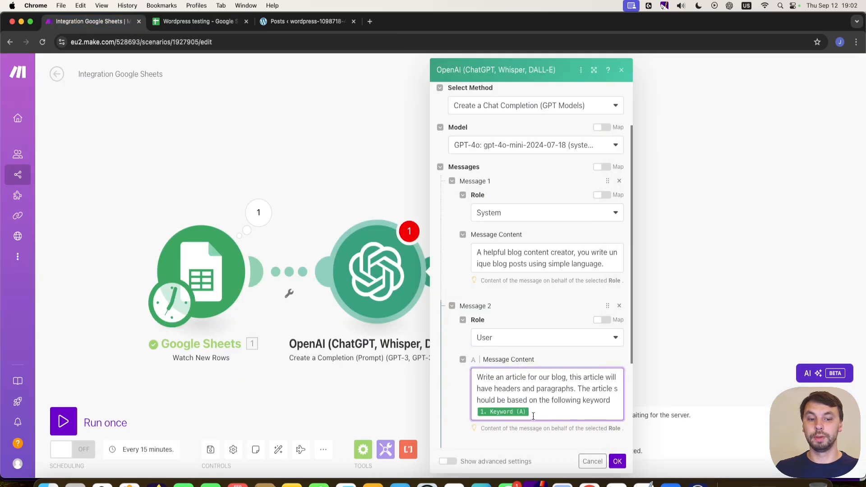
{"action": "left_click", "coordinate": [194, 21]}
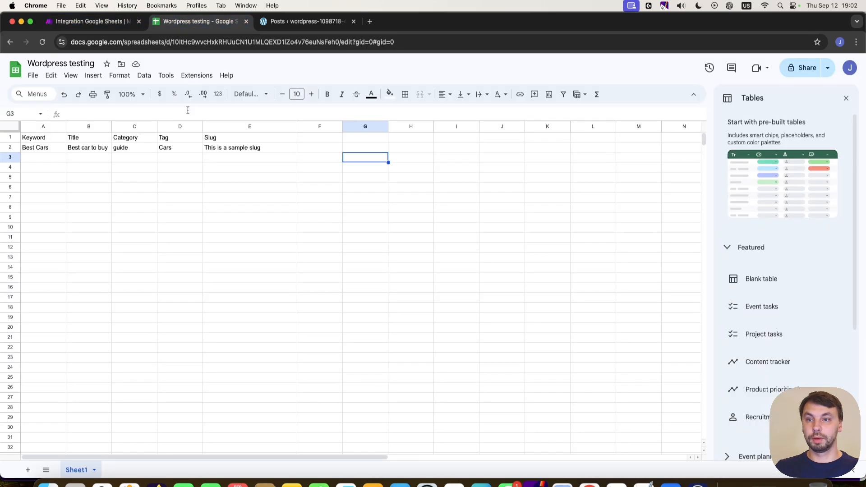
{"action": "double_click", "coordinate": [48, 160]}
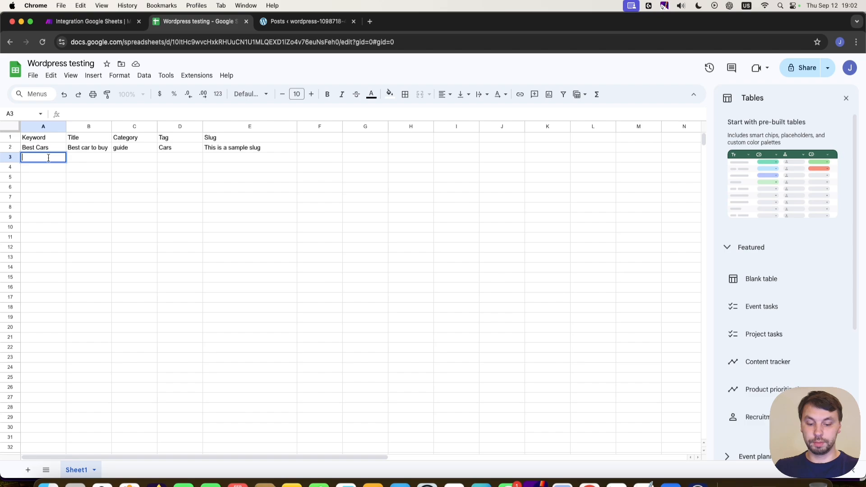
{"action": "type", "text": "Best cars"}
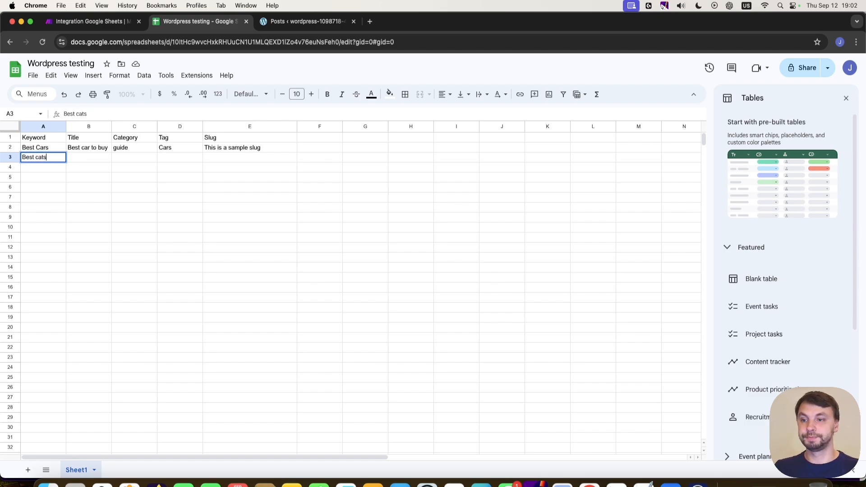
{"action": "left_click", "coordinate": [116, 407]}
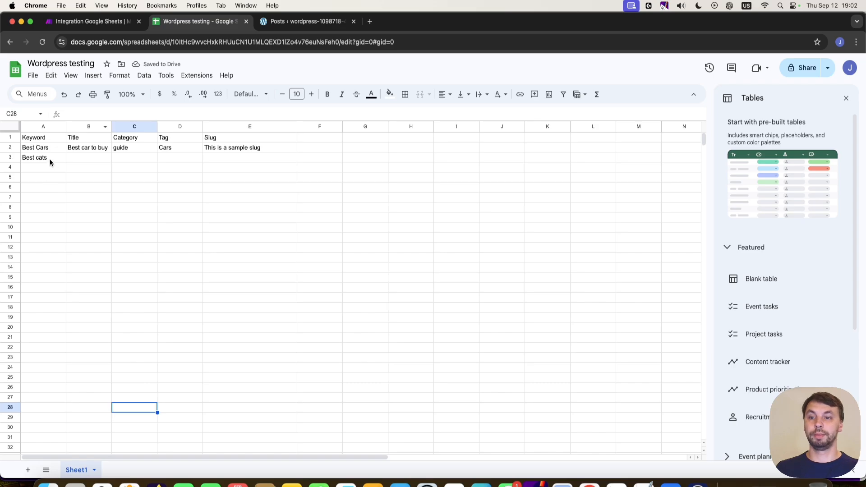
Switch back to the Make scenario and save the OpenAI completion module's settings
{"action": "left_click", "coordinate": [88, 22]}
{"action": "scroll", "coordinate": [610, 361], "scroll_direction": "down", "scroll_amount": 3}
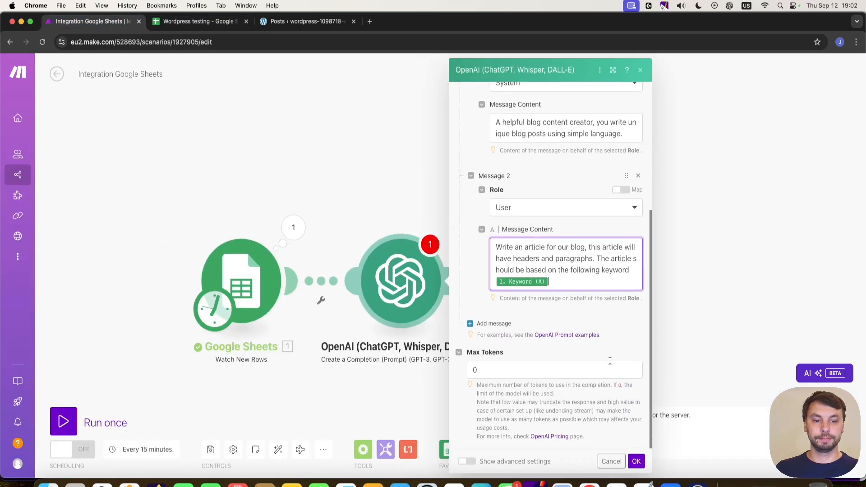
{"action": "left_click", "coordinate": [636, 462]}
Set the Google Sheets trigger's starting point to All so that every existing row is processed
{"action": "right_click", "coordinate": [231, 279]}
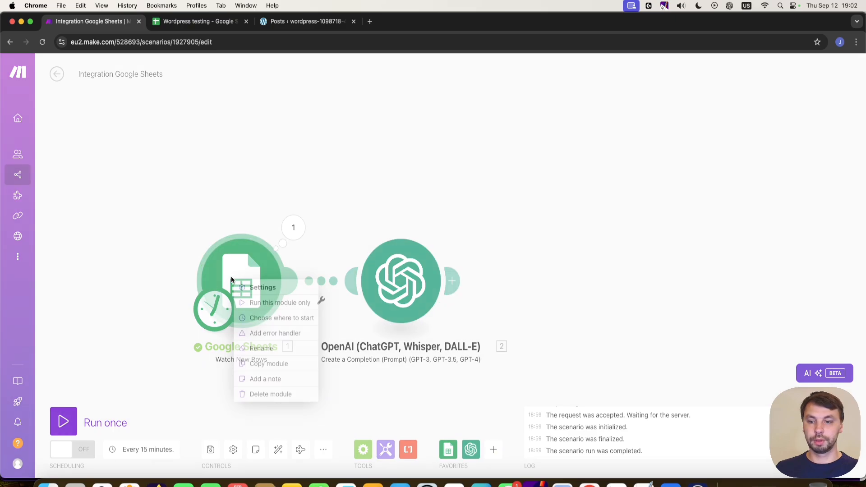
{"action": "left_click", "coordinate": [276, 318]}
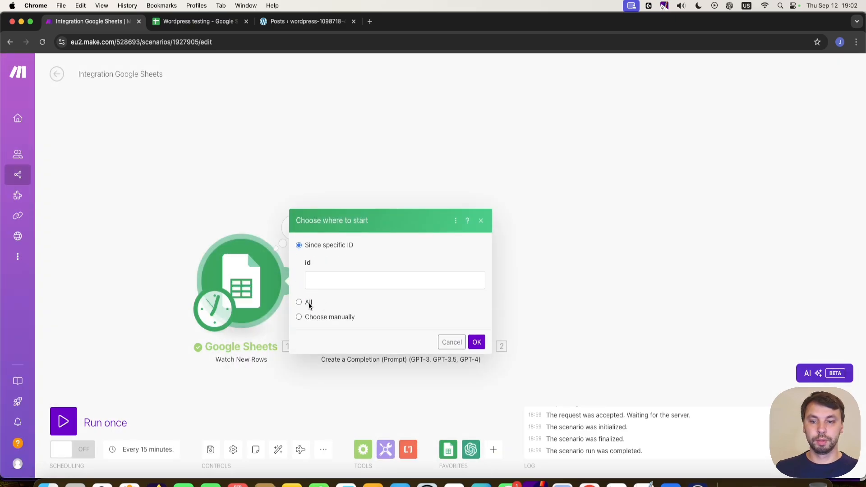
{"action": "left_click", "coordinate": [299, 302]}
{"action": "left_click", "coordinate": [171, 21]}
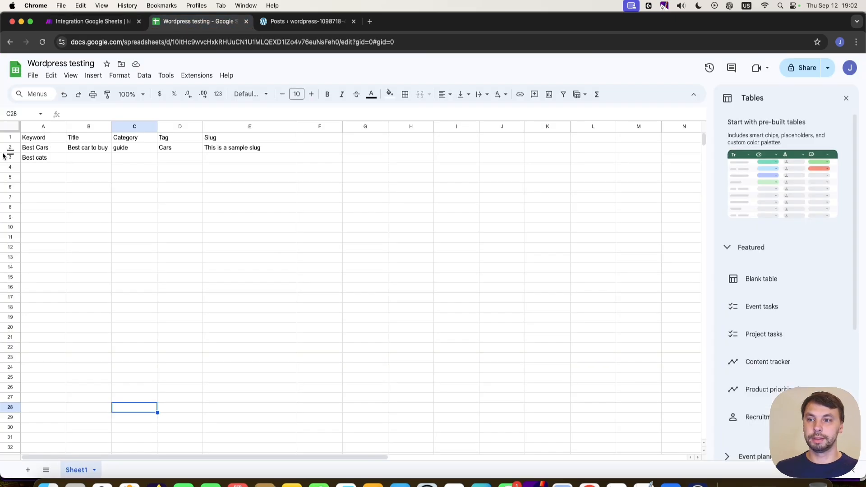
{"action": "left_click", "coordinate": [91, 21]}
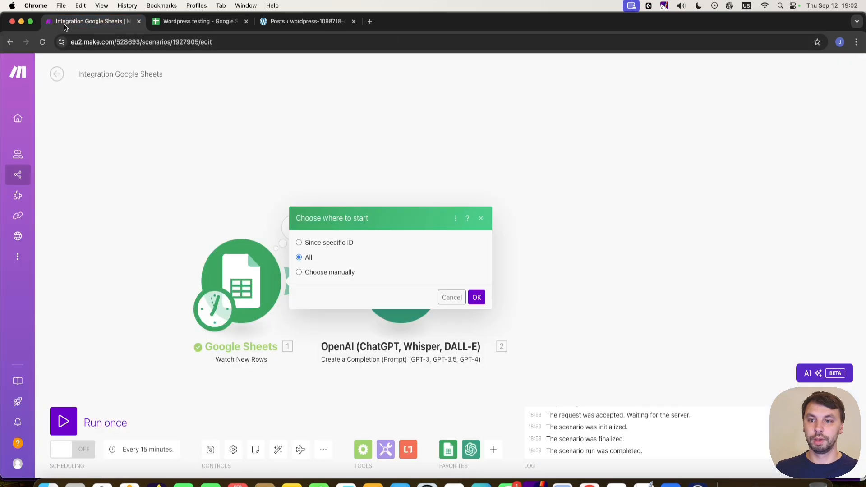
{"action": "left_click", "coordinate": [476, 297]}
Run the scenario once and read the generated article in the OpenAI module's output result
{"action": "left_click", "coordinate": [63, 422]}
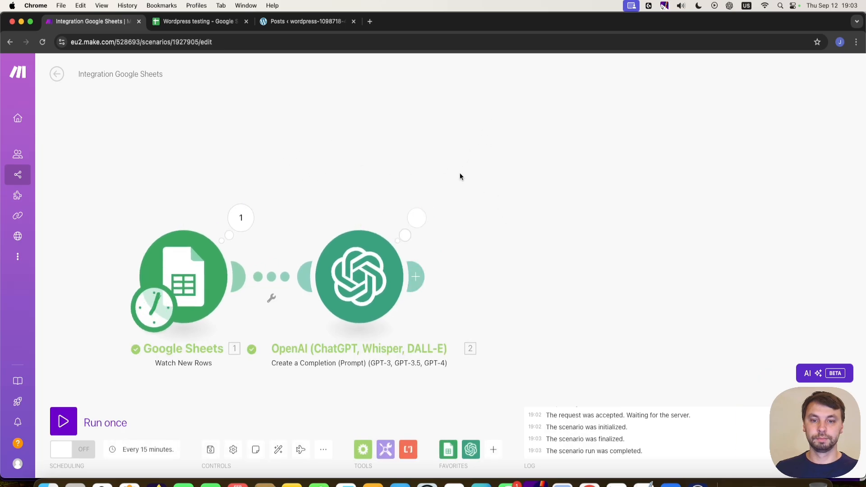
{"action": "left_click", "coordinate": [419, 219]}
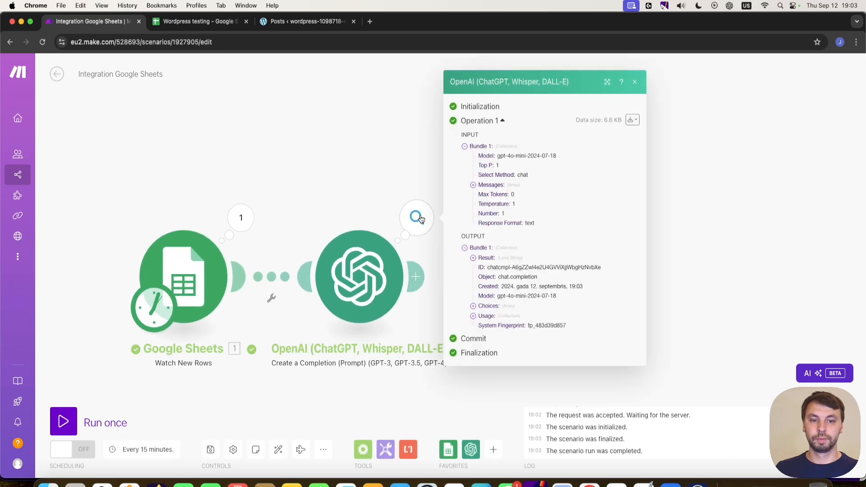
{"action": "left_click", "coordinate": [482, 257]}
{"action": "scroll", "coordinate": [521, 259], "scroll_direction": "down", "scroll_amount": 5}
{"action": "scroll", "coordinate": [544, 262], "scroll_direction": "down", "scroll_amount": 15}
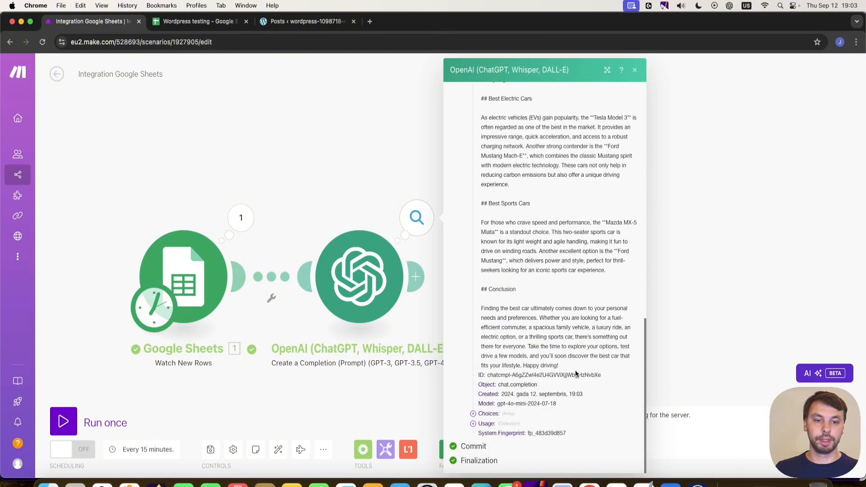
{"action": "scroll", "coordinate": [575, 370], "scroll_direction": "up", "scroll_amount": 20}
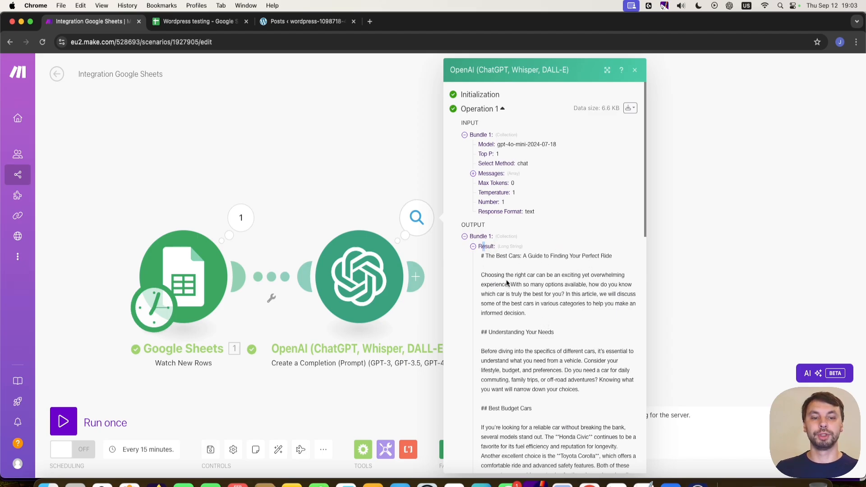
{"action": "scroll", "coordinate": [572, 318], "scroll_direction": "down", "scroll_amount": 1}
{"action": "left_click", "coordinate": [352, 161]}
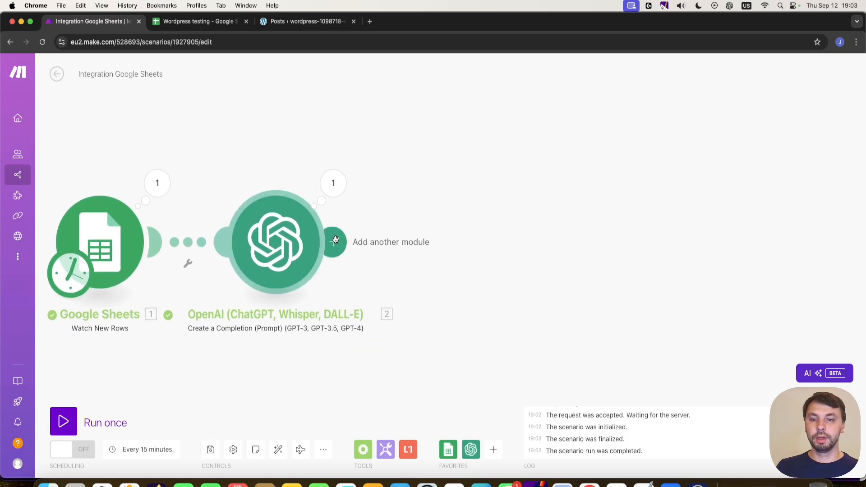
Add a WordPress Create a Post module after the OpenAI module
{"action": "left_click", "coordinate": [336, 241]}
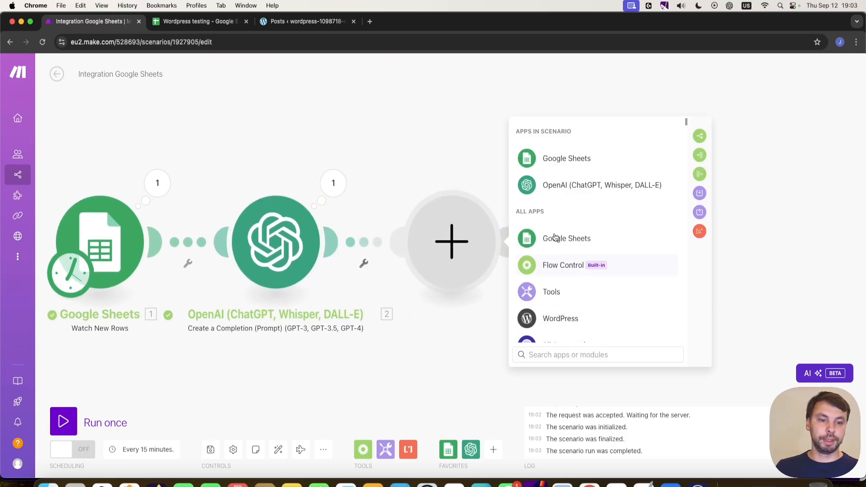
{"action": "left_click", "coordinate": [560, 318]}
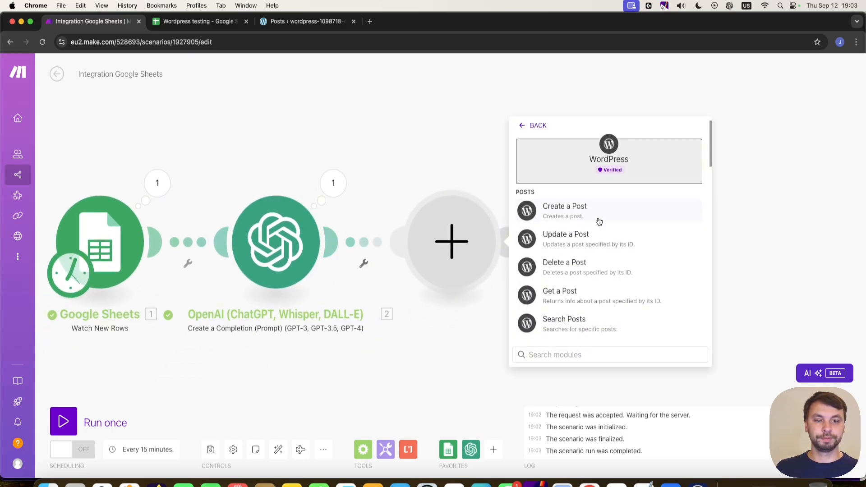
{"action": "scroll", "coordinate": [605, 236], "scroll_direction": "down", "scroll_amount": 5}
{"action": "scroll", "coordinate": [620, 267], "scroll_direction": "down", "scroll_amount": 4}
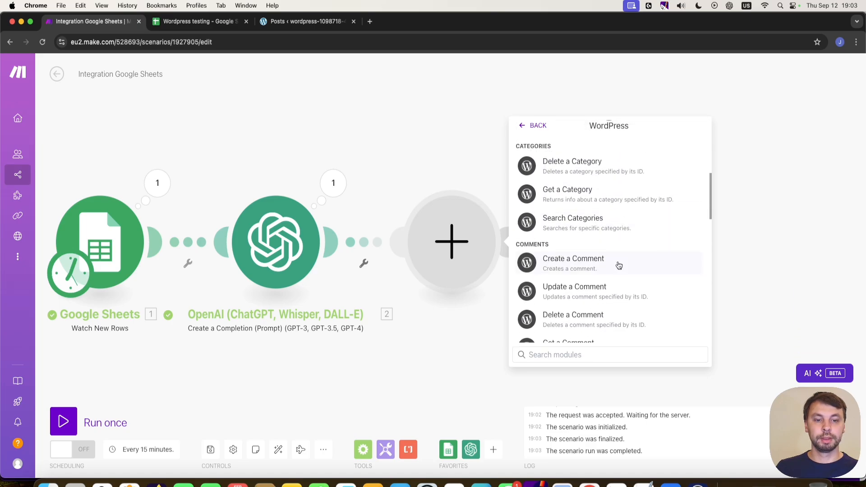
{"action": "scroll", "coordinate": [620, 266], "scroll_direction": "up", "scroll_amount": 8}
{"action": "left_click", "coordinate": [615, 208]}
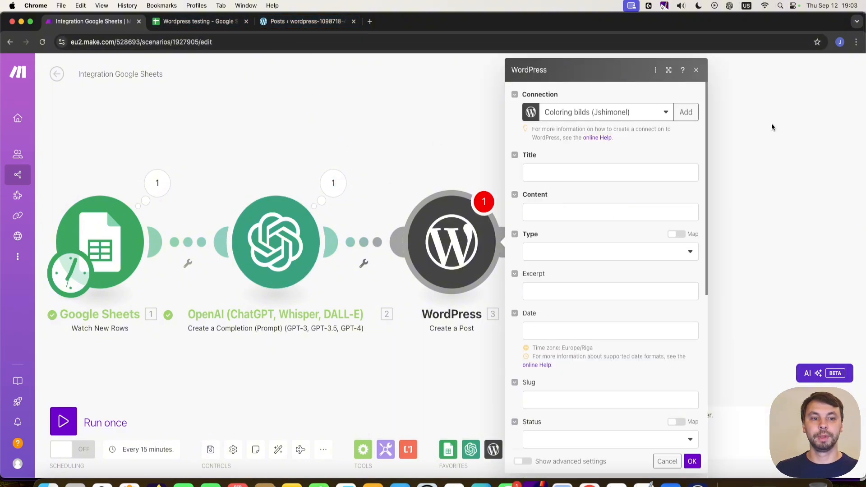
Start a new connection for the WordPress module and name it "JS Automates Video"
{"action": "left_click", "coordinate": [686, 113]}
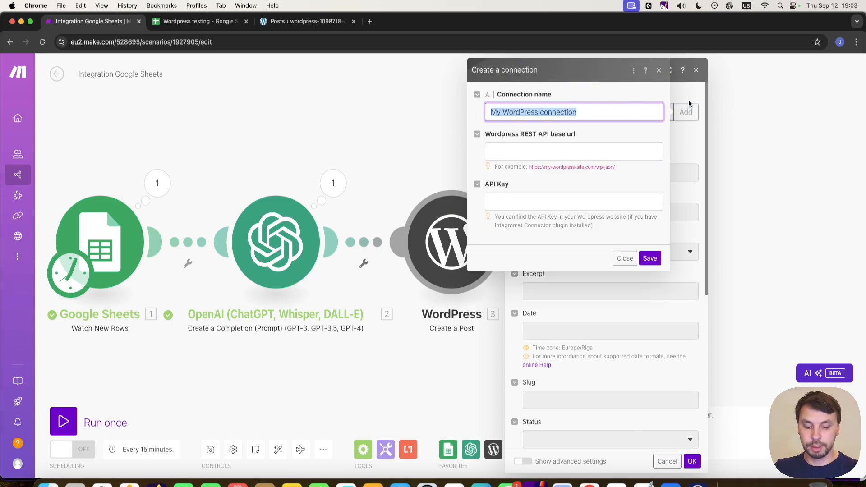
{"action": "type", "text": "JS Auto"}
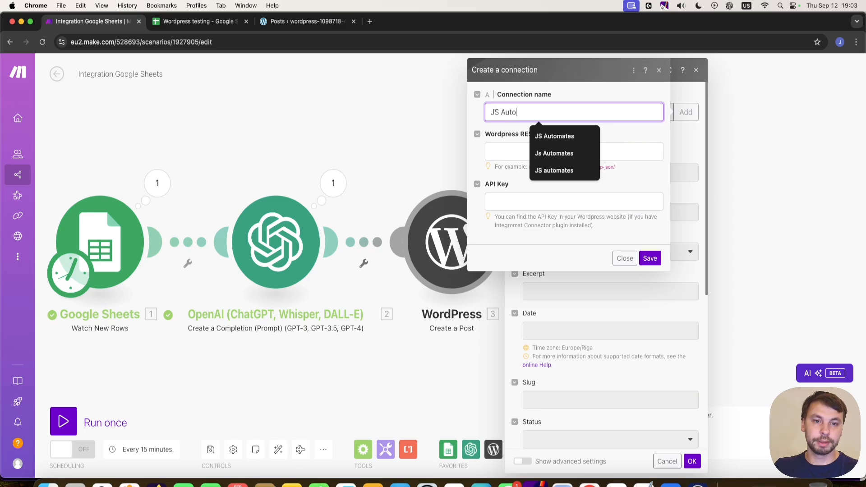
{"action": "type", "text": "mates Video"}
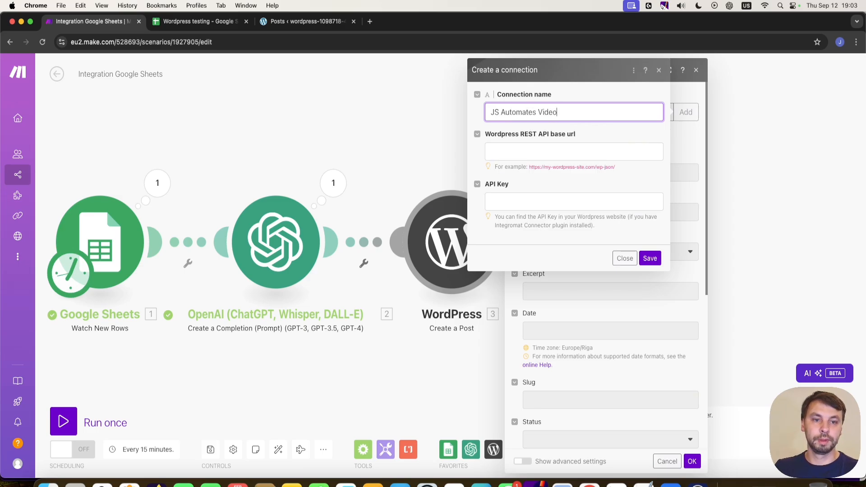
Switch to the WordPress admin site, search the plugin directory for "make connector", and install and activate the Make Connector plugin
{"action": "left_click", "coordinate": [302, 21]}
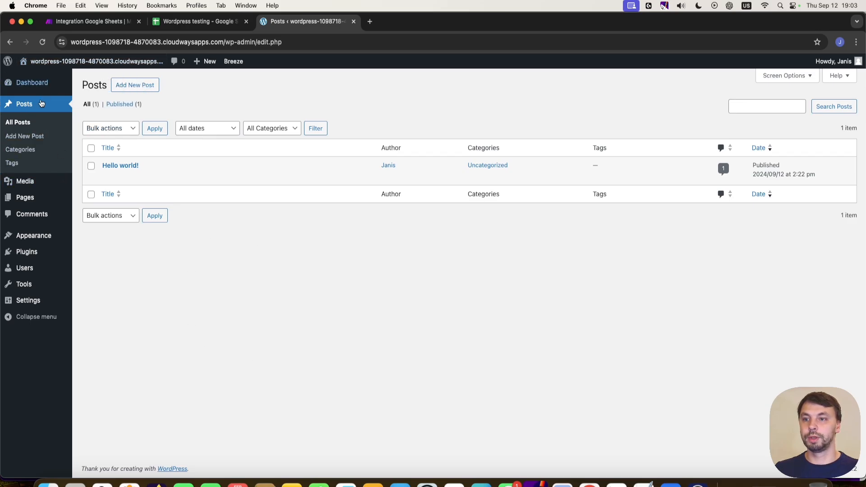
{"action": "left_click", "coordinate": [32, 89]}
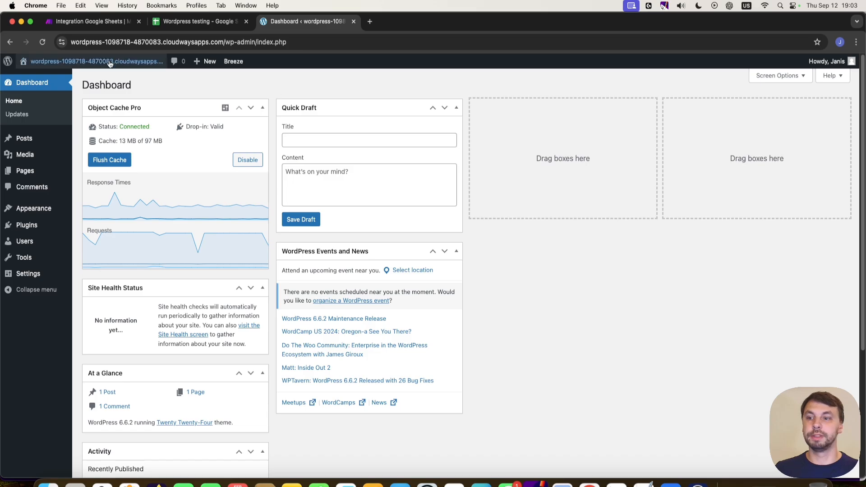
{"action": "left_click", "coordinate": [27, 225]}
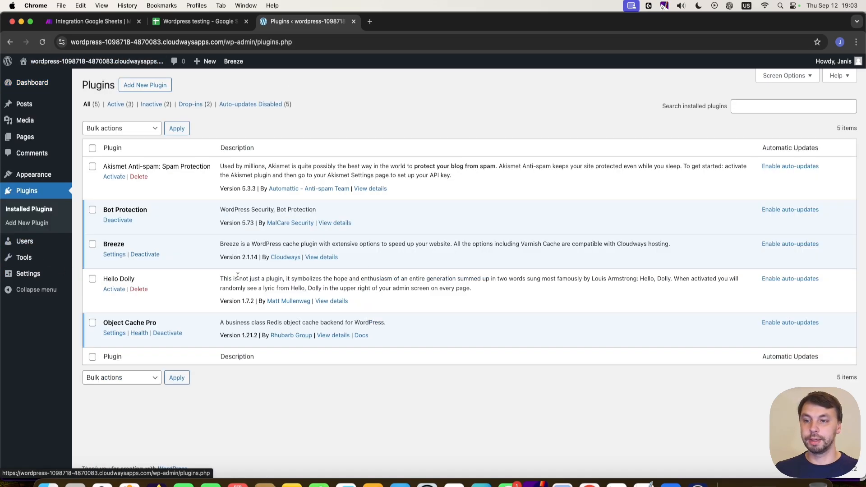
{"action": "left_click", "coordinate": [159, 83]}
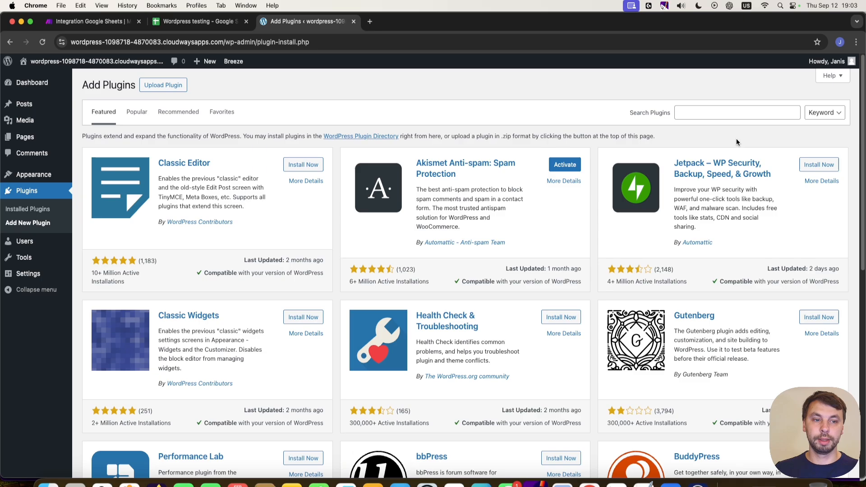
{"action": "left_click", "coordinate": [732, 113]}
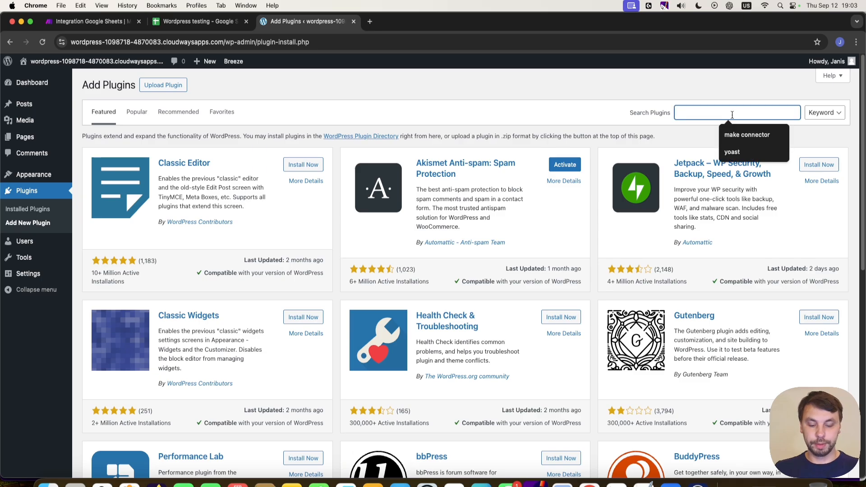
{"action": "type", "text": "make conne"}
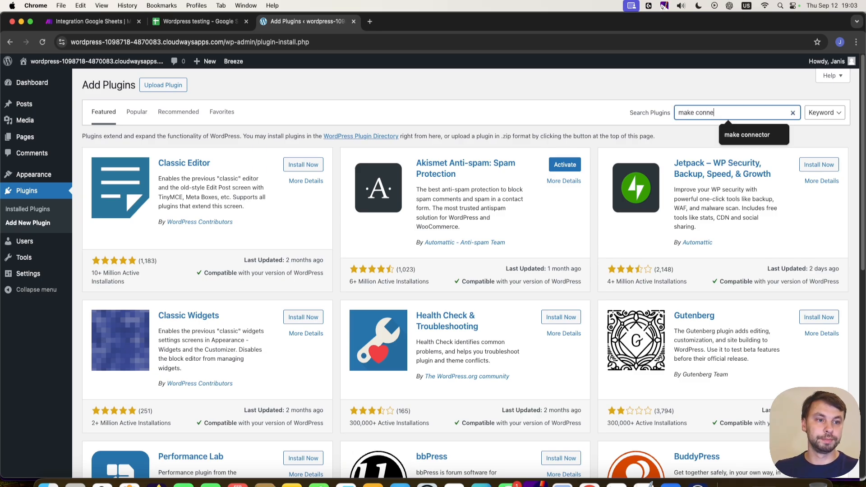
{"action": "type", "text": "ctor"}
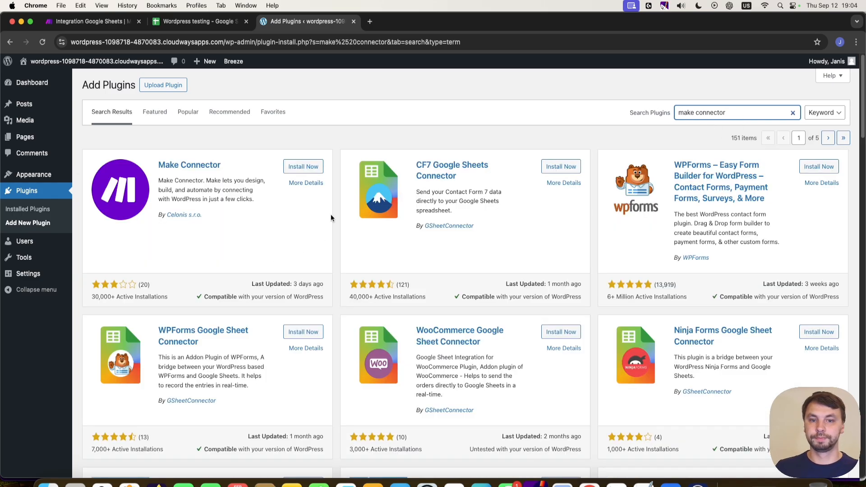
{"action": "left_click", "coordinate": [299, 166]}
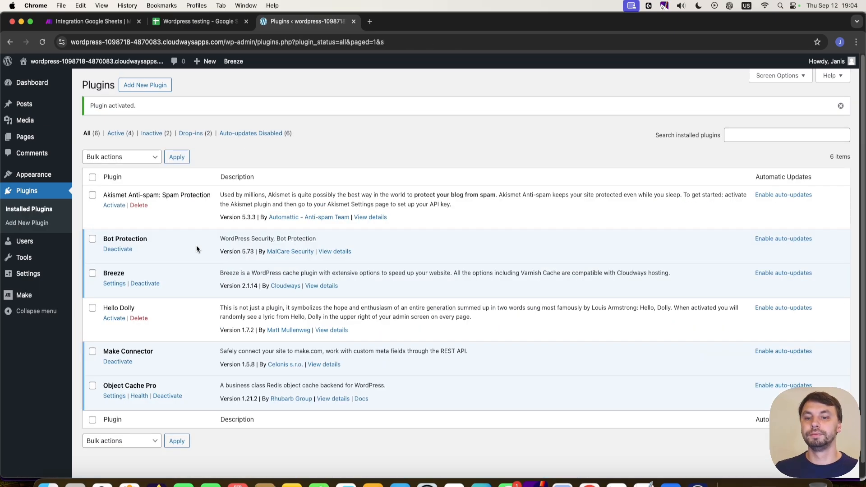
Copy the API key from the Make plugin's page in WordPress and paste it into the Make connection's API Key field
{"action": "mouse_move", "coordinate": [28, 299]}
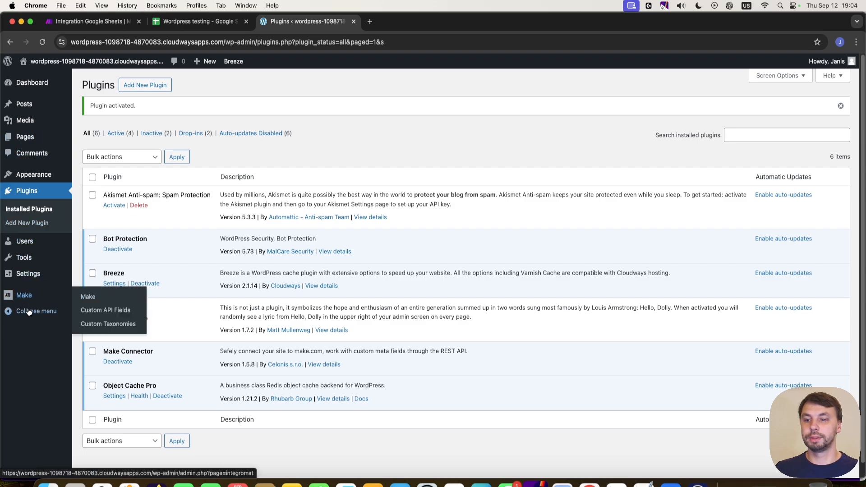
{"action": "left_click", "coordinate": [92, 301]}
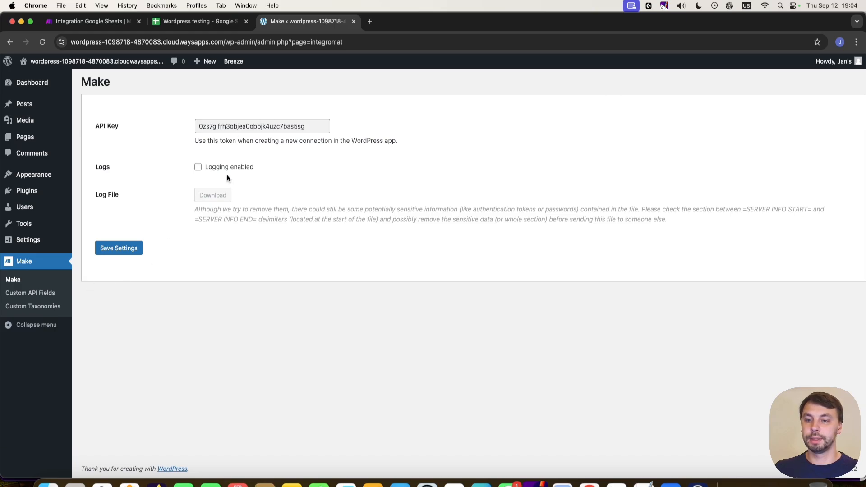
{"action": "left_click_drag", "start_coordinate": [308, 126], "coordinate": [253, 120]}
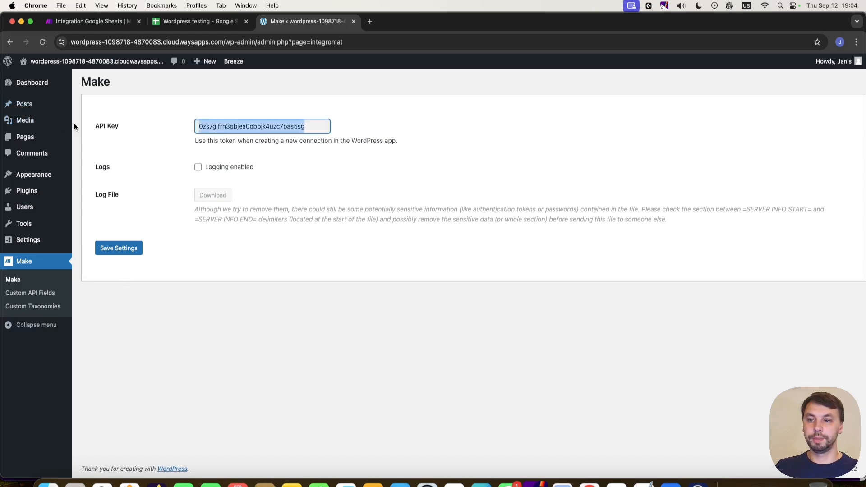
{"action": "key", "text": "super+c"}
{"action": "key", "text": "super+1"}
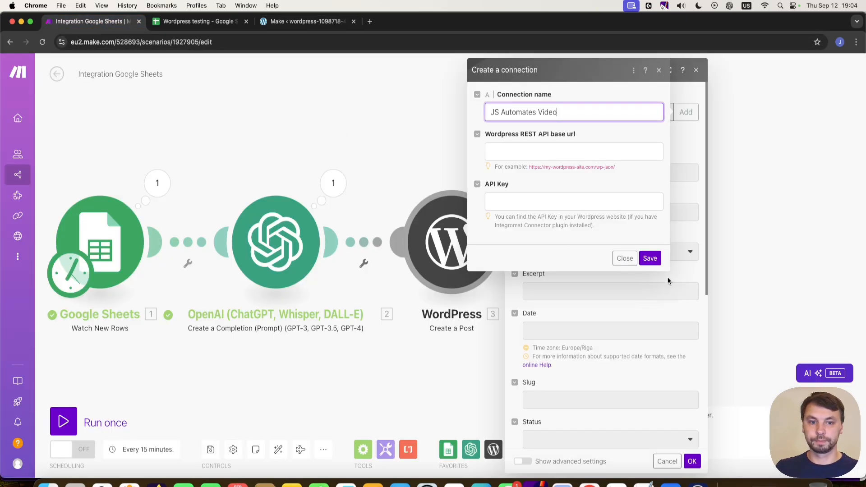
{"action": "left_click", "coordinate": [528, 206]}
{"action": "key", "text": "super+v"}
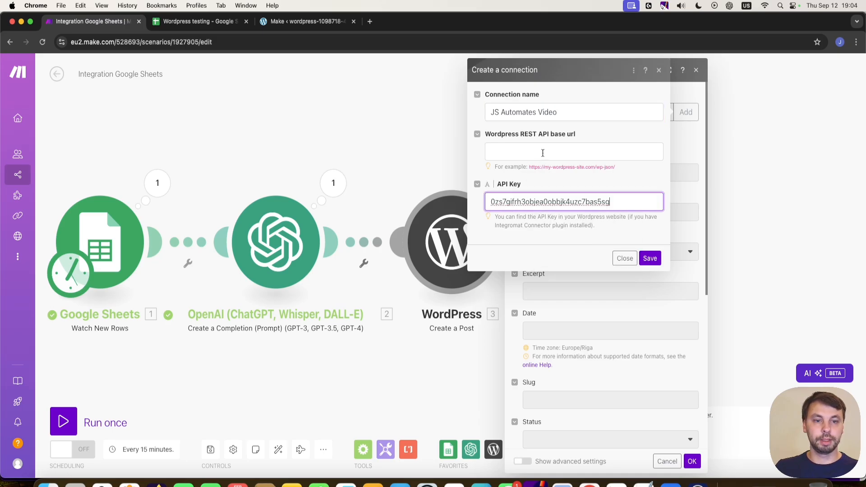
Set the connection's WordPress REST API base url to the WordPress site's https address plus "/wp-json/" and save the connection
{"action": "left_click", "coordinate": [516, 157]}
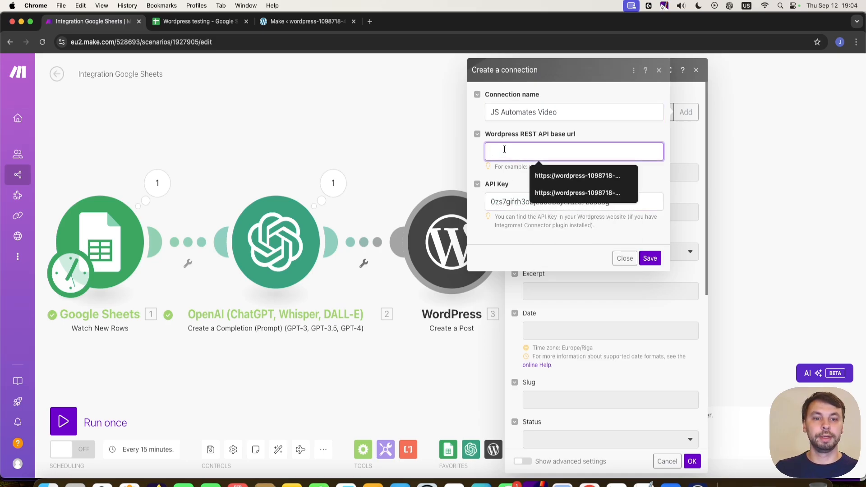
{"action": "left_click", "coordinate": [307, 21]}
{"action": "left_click_drag", "start_coordinate": [217, 39], "coordinate": [31, 33]}
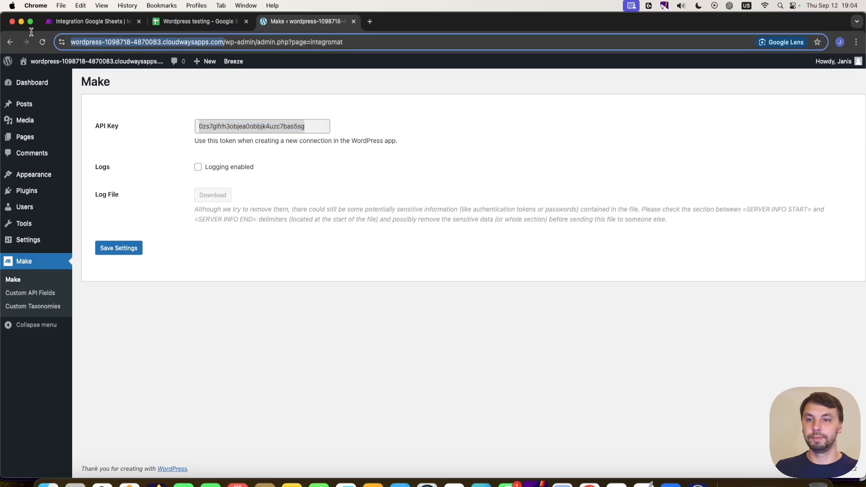
{"action": "left_click", "coordinate": [77, 23]}
{"action": "left_click", "coordinate": [638, 152]}
{"action": "key", "text": "super+v"}
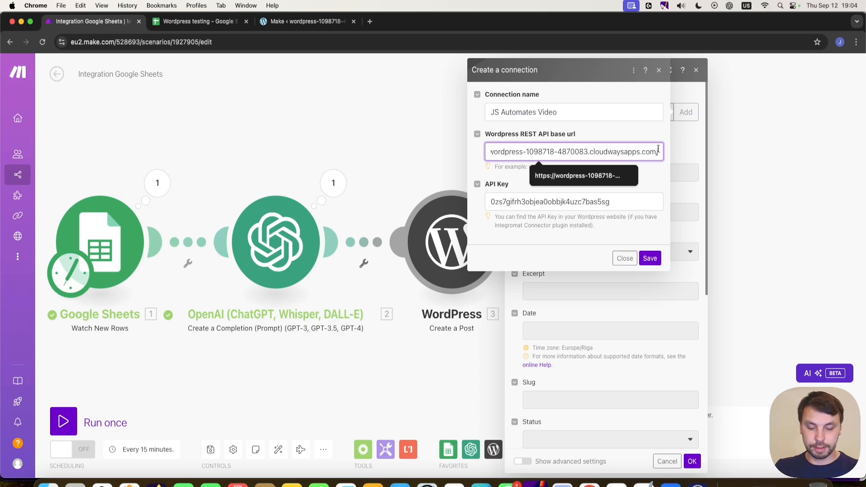
{"action": "type", "text": "/wp"}
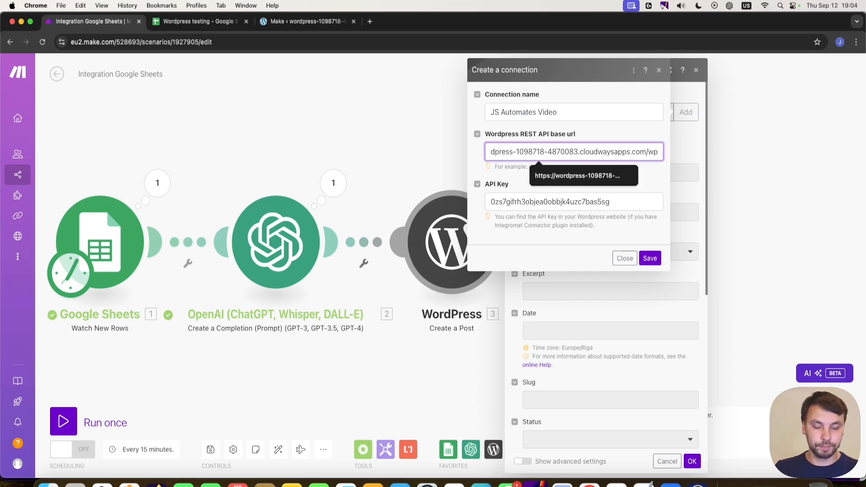
{"action": "type", "text": "-"}
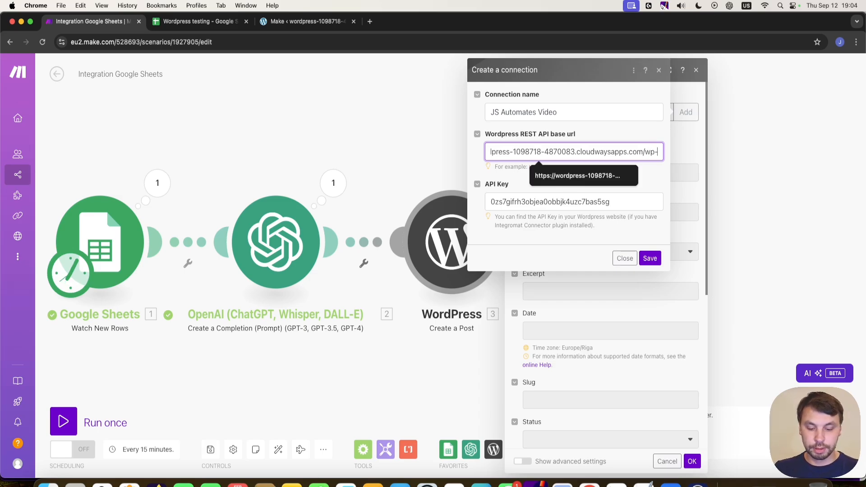
{"action": "type", "text": "json"}
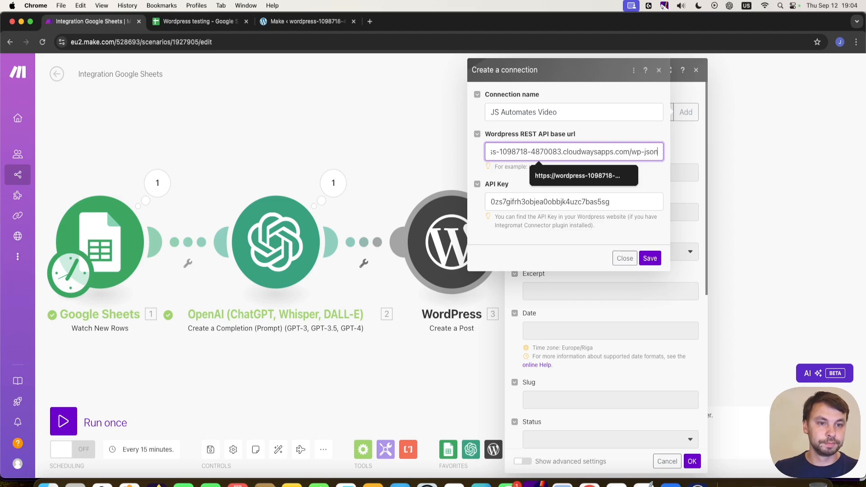
{"action": "type", "text": "/"}
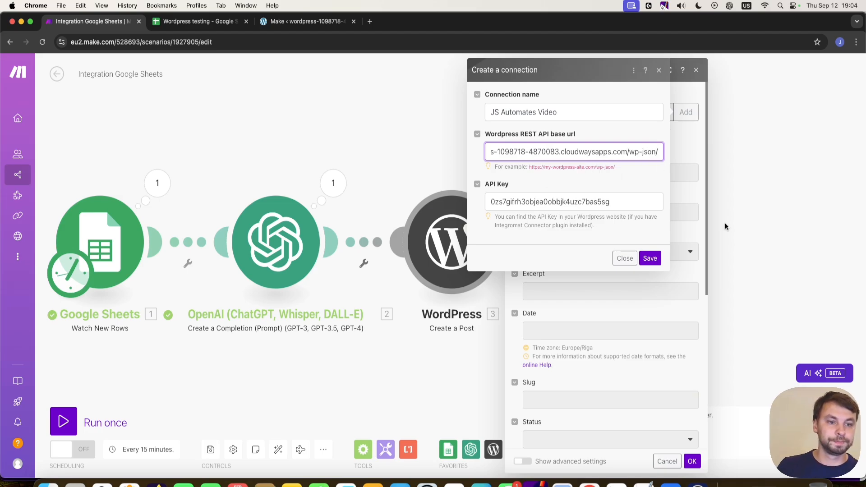
{"action": "left_click", "coordinate": [652, 259]}
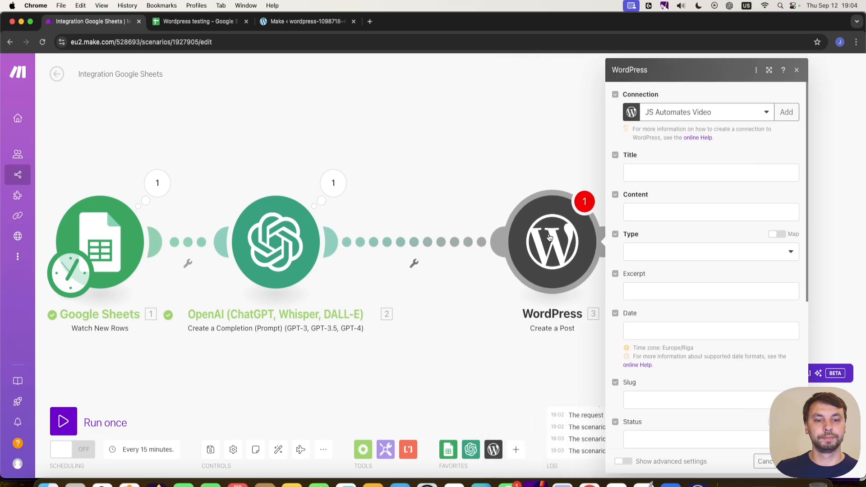
Map the Google Sheets Title (B) value to the post's Title and the OpenAI Result to its Content
{"action": "left_click", "coordinate": [682, 174]}
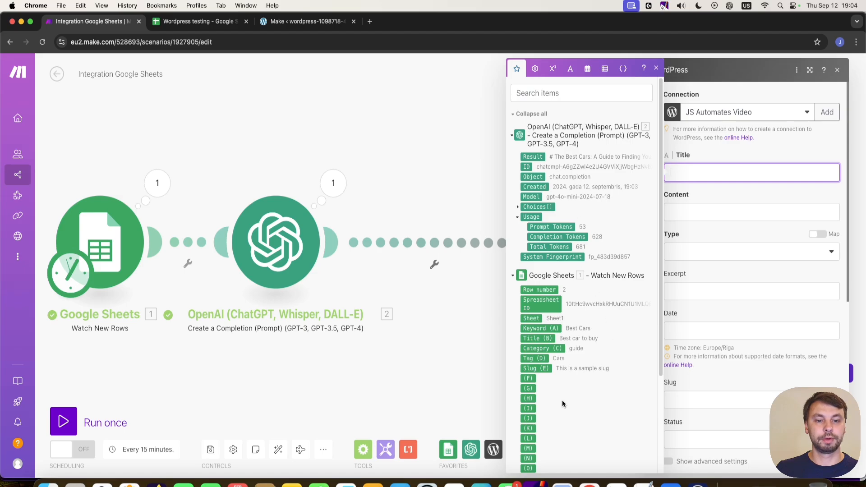
{"action": "left_click", "coordinate": [205, 28]}
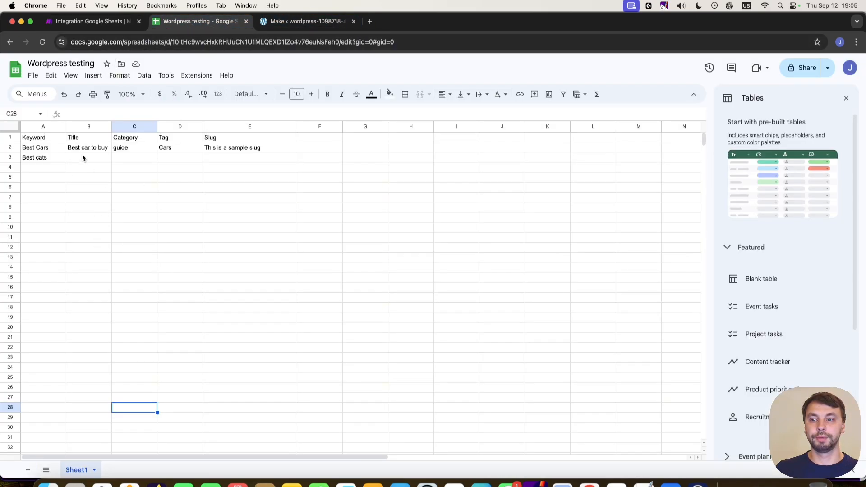
{"action": "left_click", "coordinate": [104, 18]}
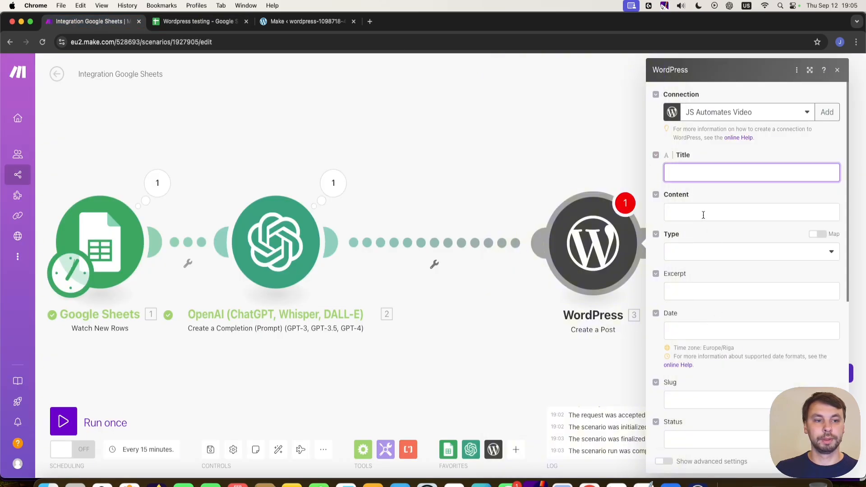
{"action": "left_click", "coordinate": [700, 174]}
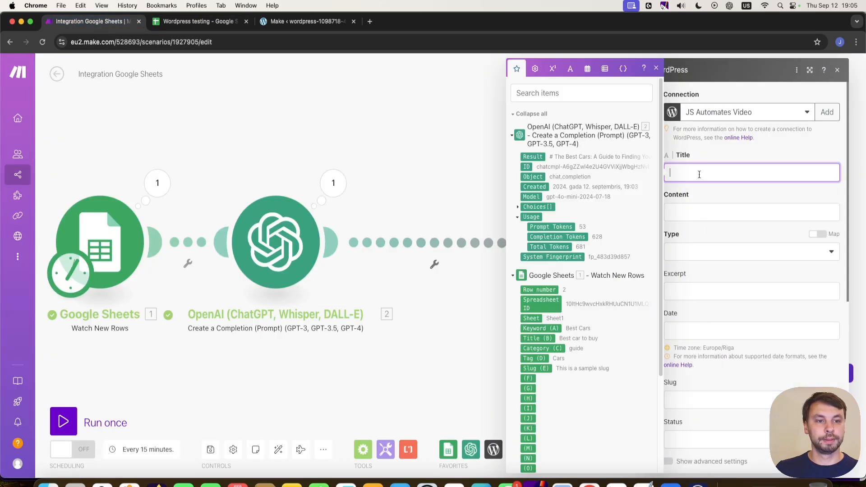
{"action": "left_click", "coordinate": [543, 339]}
{"action": "left_click_drag", "start_coordinate": [543, 340], "coordinate": [694, 173]}
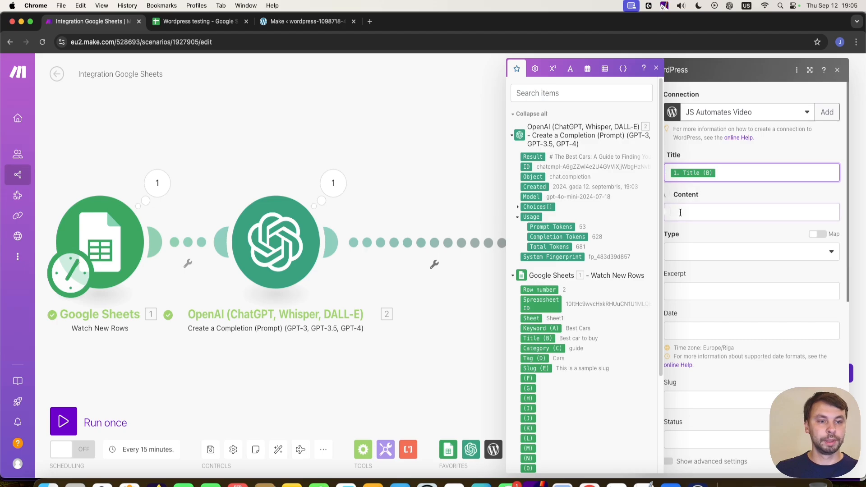
{"action": "left_click", "coordinate": [687, 213]}
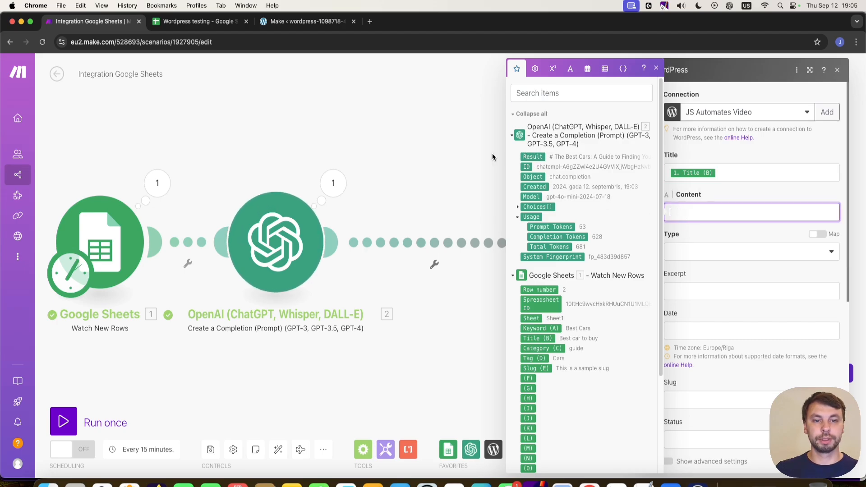
{"action": "left_click", "coordinate": [533, 157]}
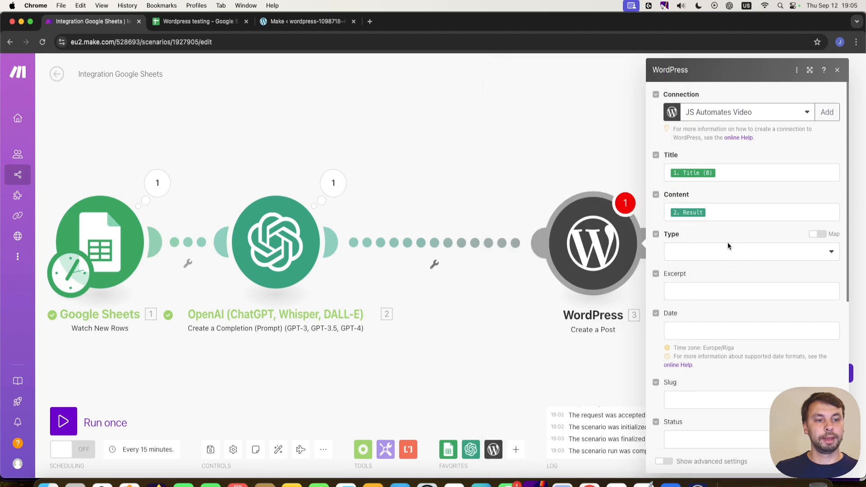
Set the Create a Post module's Type to Posts
{"action": "left_click", "coordinate": [727, 243]}
{"action": "left_click", "coordinate": [712, 256]}
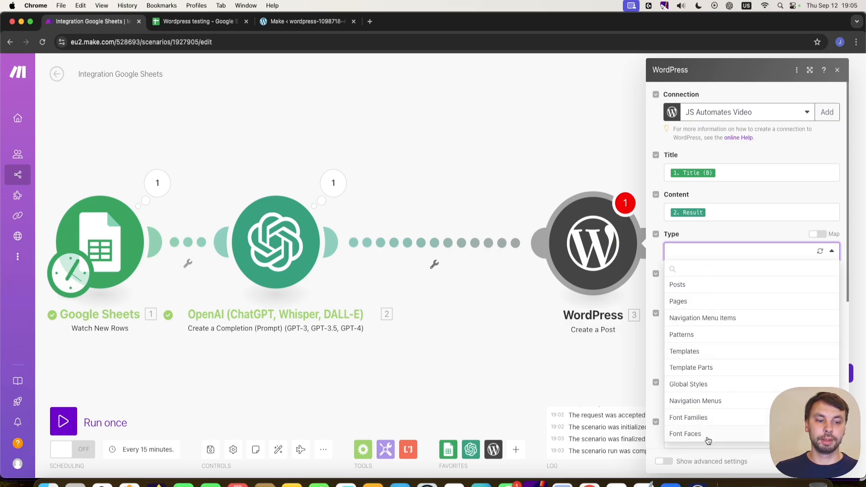
{"action": "left_click", "coordinate": [705, 284]}
Check the sheet's columns and map the Google Sheets Slug (E) value to the post's Excerpt
{"action": "scroll", "coordinate": [706, 291], "scroll_direction": "down", "scroll_amount": 1}
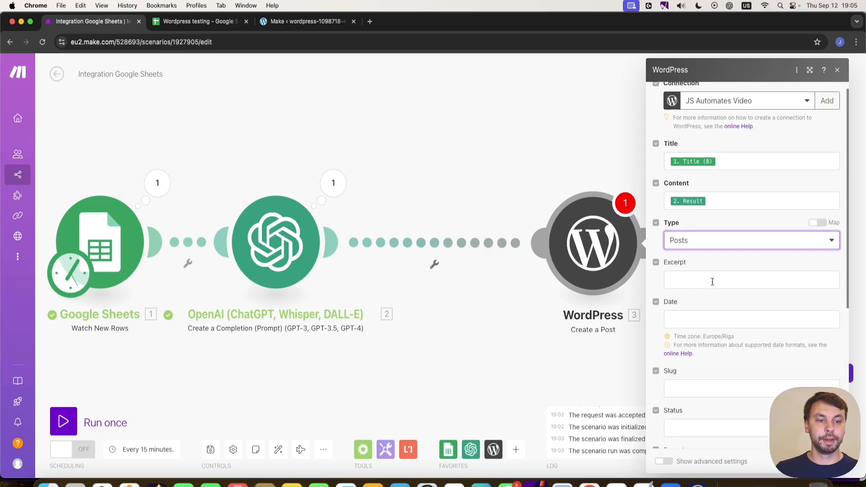
{"action": "left_click", "coordinate": [712, 282]}
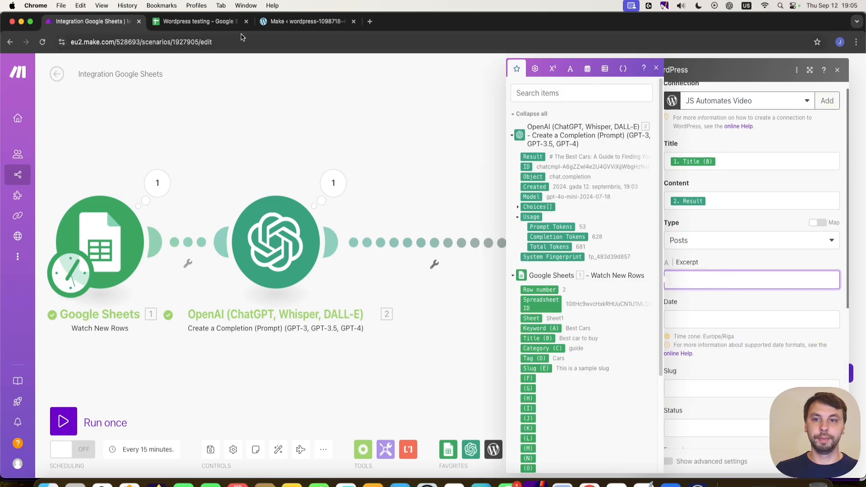
{"action": "left_click", "coordinate": [199, 21]}
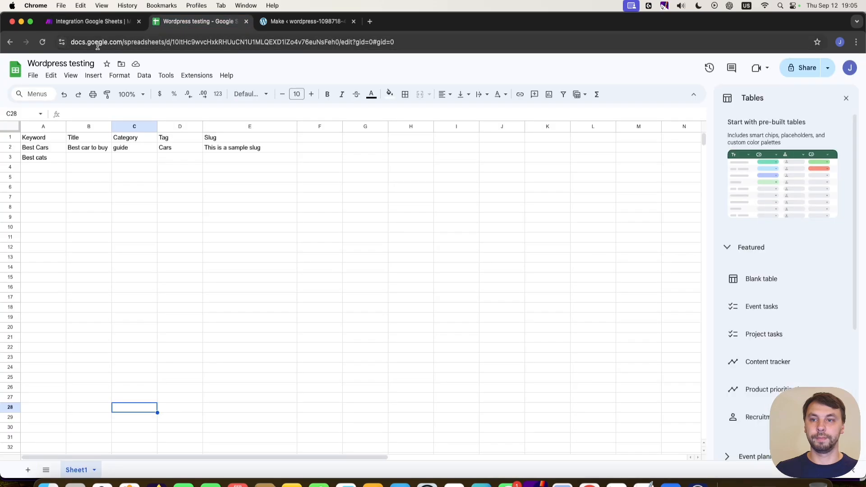
{"action": "left_click", "coordinate": [90, 21]}
{"action": "left_click", "coordinate": [710, 271]}
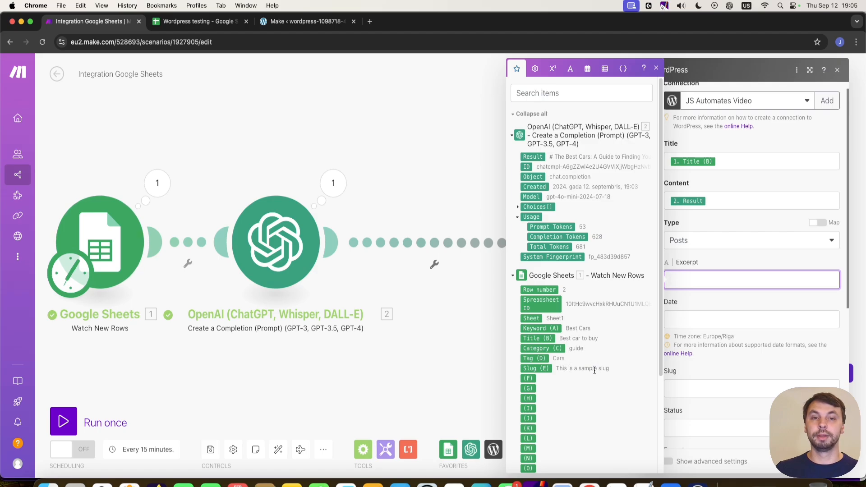
{"action": "left_click", "coordinate": [536, 369]}
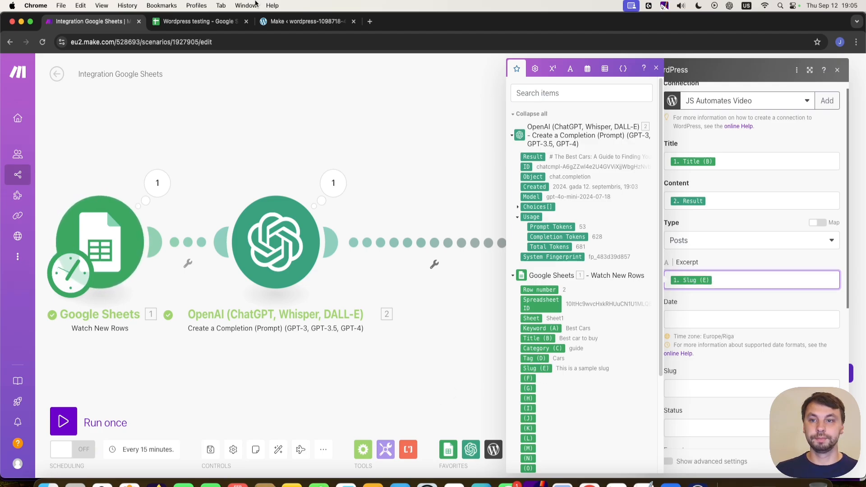
Compare the sheet's columns with the remaining post fields and close the Create a Post module's settings
{"action": "left_click", "coordinate": [226, 21]}
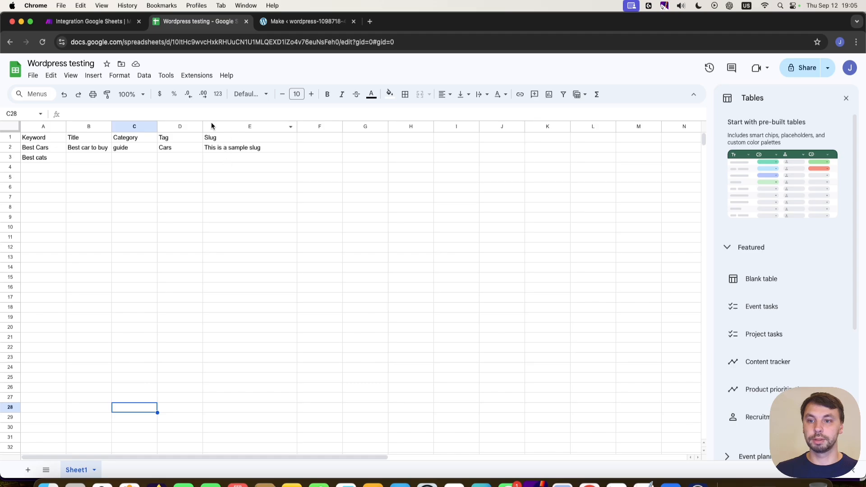
{"action": "left_click", "coordinate": [90, 21]}
{"action": "scroll", "coordinate": [718, 315], "scroll_direction": "down", "scroll_amount": 3}
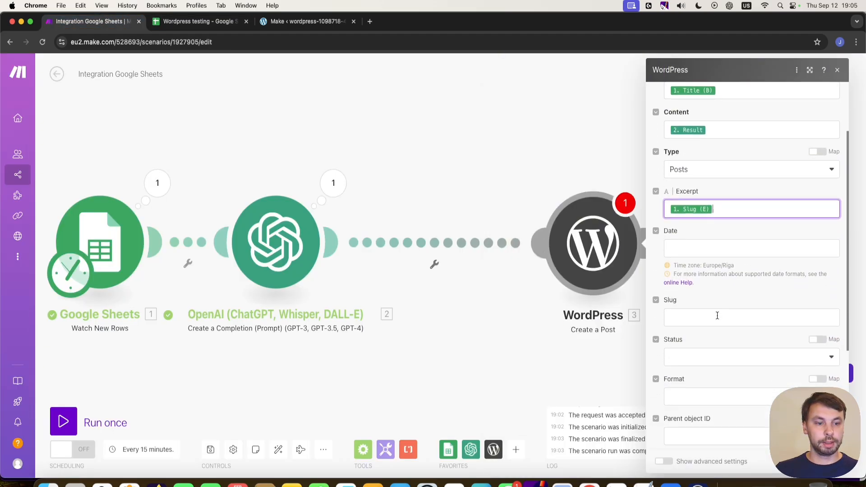
{"action": "scroll", "coordinate": [717, 315], "scroll_direction": "down", "scroll_amount": 5}
{"action": "scroll", "coordinate": [634, 361], "scroll_direction": "down", "scroll_amount": 2}
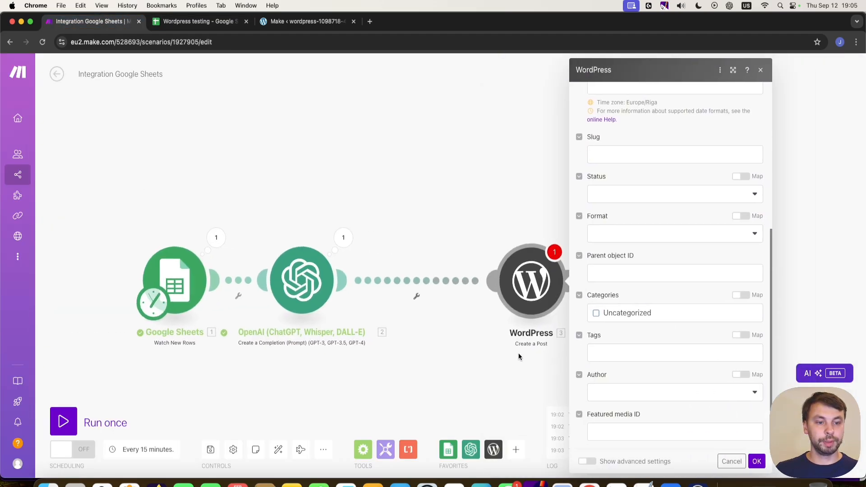
{"action": "left_click", "coordinate": [702, 460]}
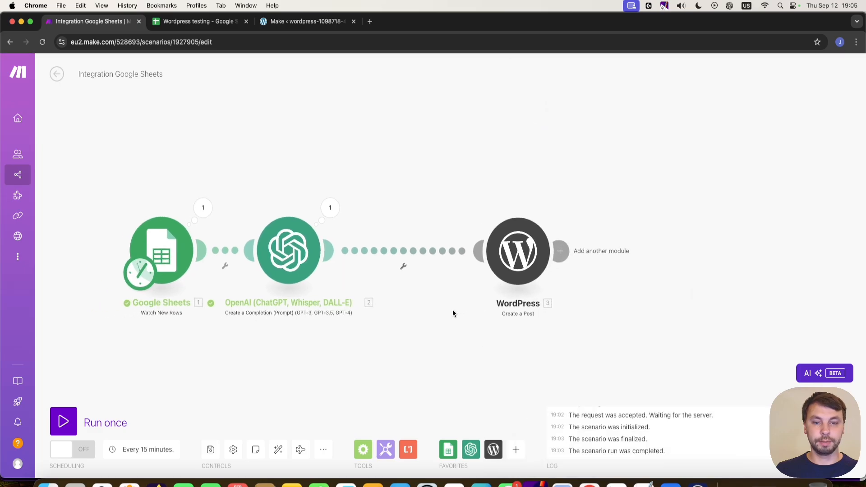
Add a WordPress Create a Tag module between the OpenAI module and the Create a Post module
{"action": "left_click", "coordinate": [495, 450]}
{"action": "scroll", "coordinate": [590, 354], "scroll_direction": "down", "scroll_amount": 8}
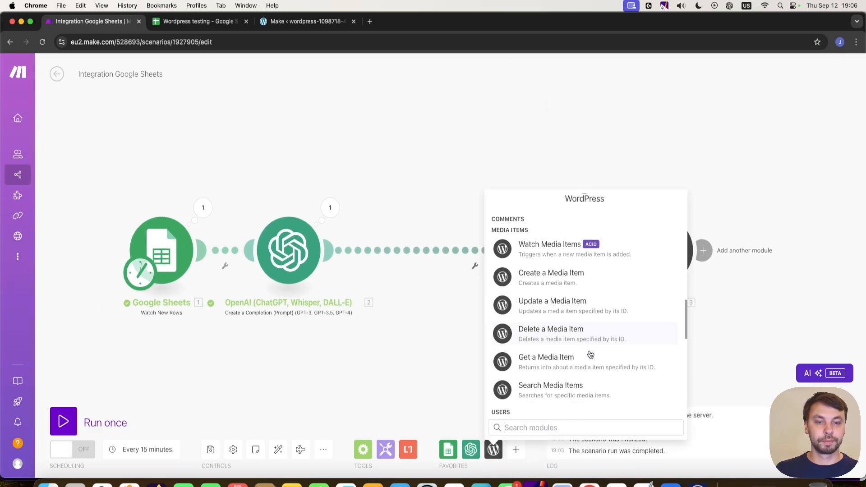
{"action": "scroll", "coordinate": [590, 354], "scroll_direction": "down", "scroll_amount": 10}
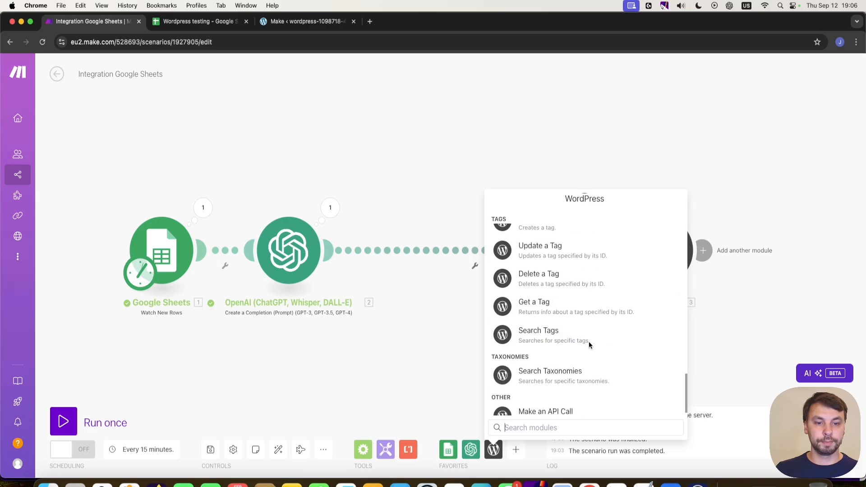
{"action": "scroll", "coordinate": [586, 345], "scroll_direction": "up", "scroll_amount": 3}
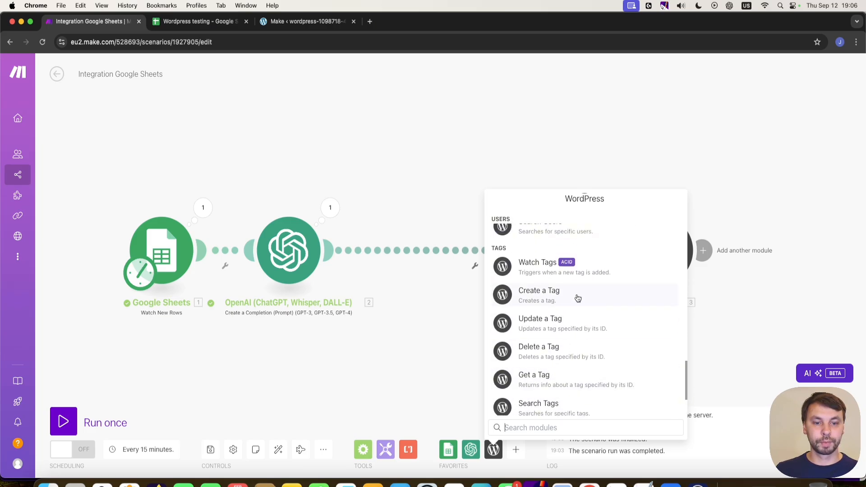
{"action": "left_click", "coordinate": [578, 299]}
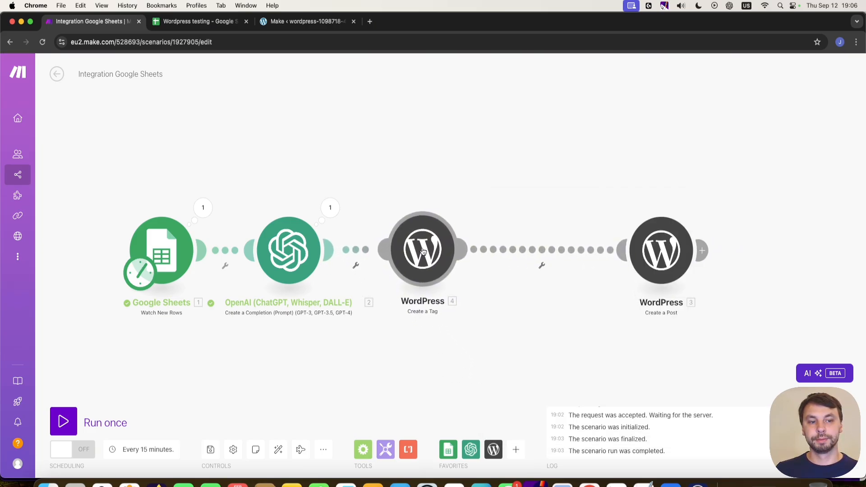
Set the Create a Tag module's connection to JS Automates Video
{"action": "left_click", "coordinate": [429, 246]}
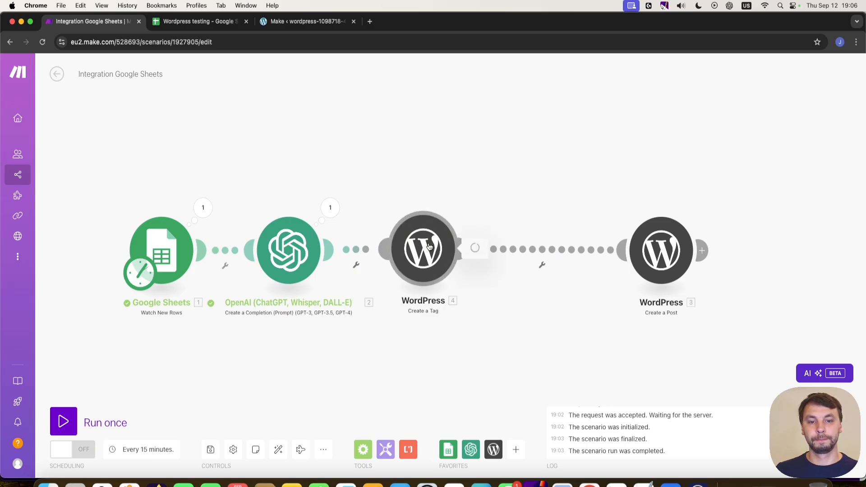
{"action": "left_click", "coordinate": [613, 162]}
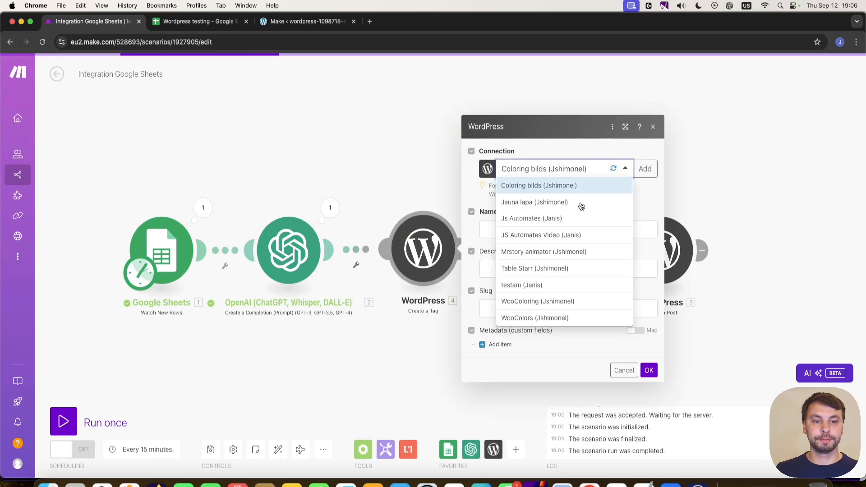
{"action": "left_click", "coordinate": [536, 237]}
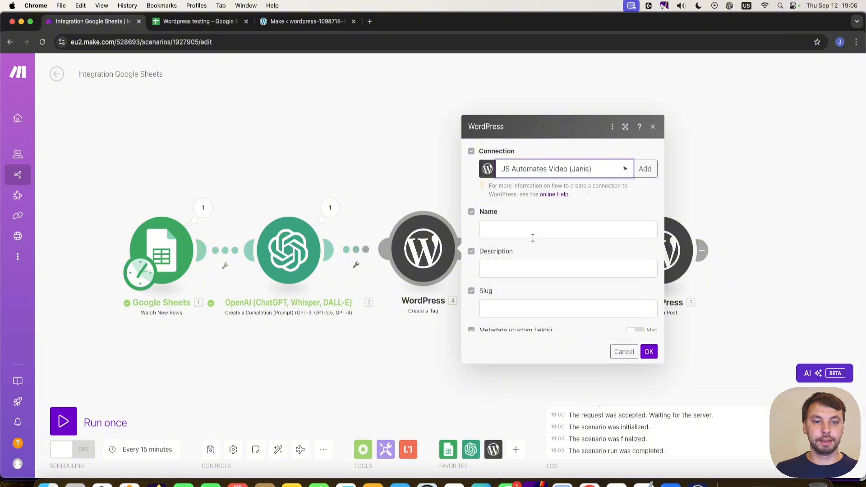
Map the Google Sheets Tag (D) value to the Name field of the Create a Tag module
{"action": "left_click", "coordinate": [307, 21]}
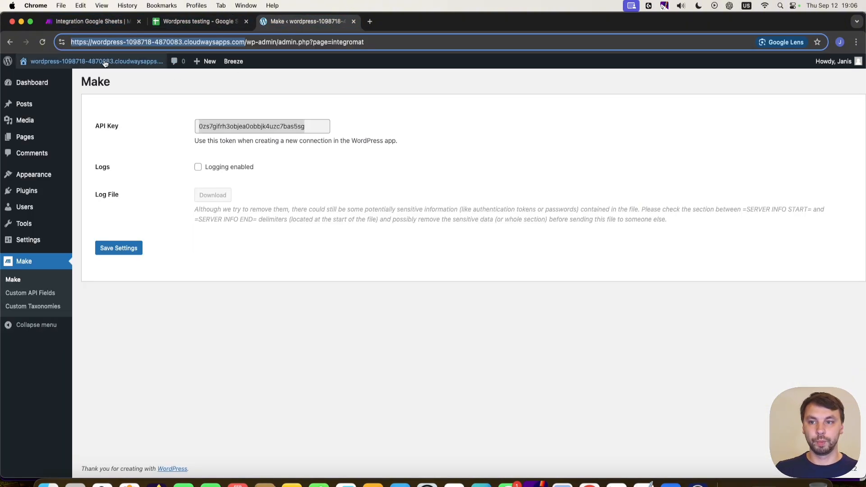
{"action": "left_click", "coordinate": [95, 27]}
{"action": "left_click", "coordinate": [518, 233]}
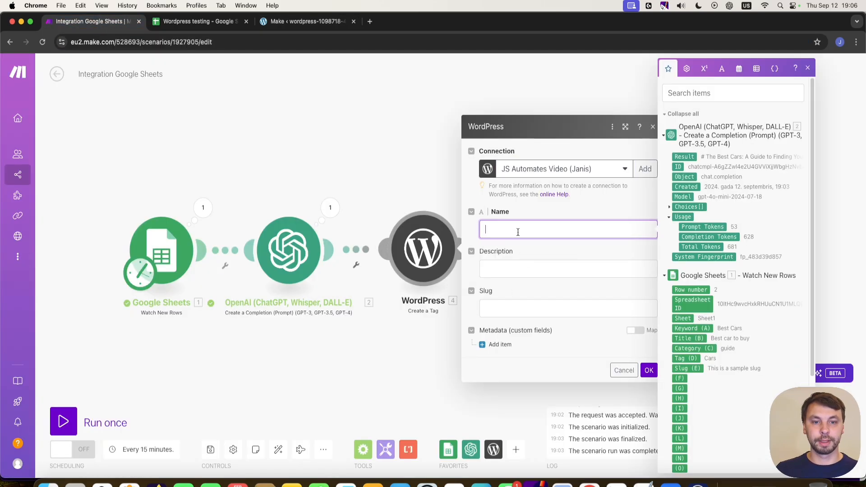
{"action": "scroll", "coordinate": [691, 369], "scroll_direction": "down", "scroll_amount": 1}
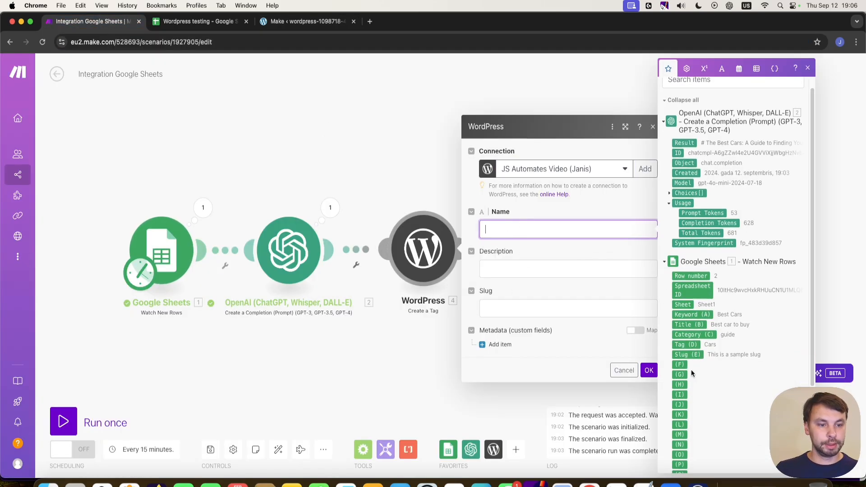
{"action": "left_click_drag", "start_coordinate": [687, 344], "coordinate": [518, 229]}
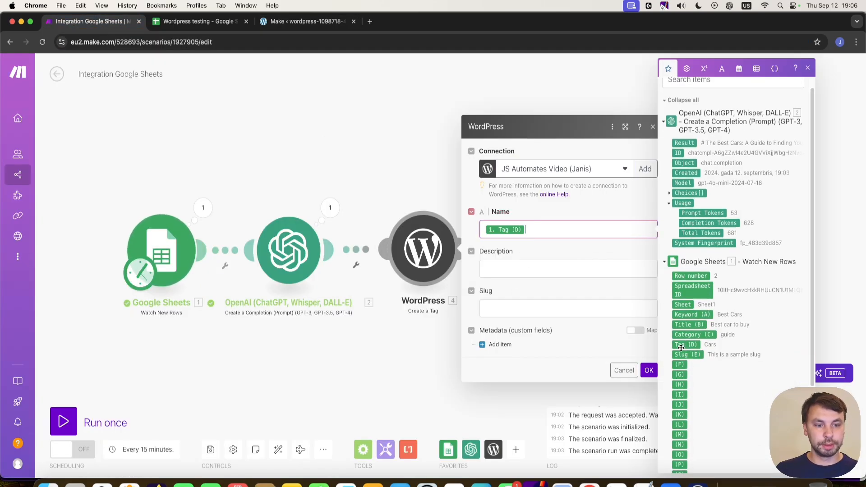
Check the Tag cell in row 2 of the sheet and confirm the Create a Tag module's settings
{"action": "left_click", "coordinate": [198, 21]}
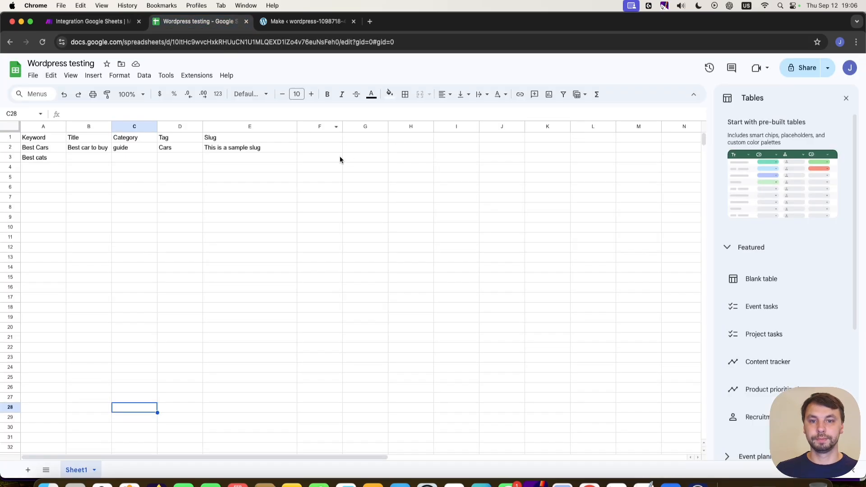
{"action": "left_click", "coordinate": [174, 148]}
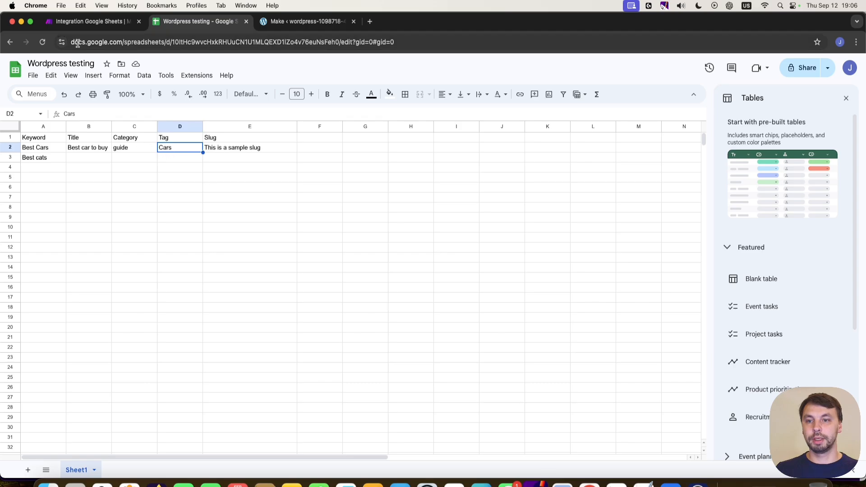
{"action": "left_click", "coordinate": [88, 21]}
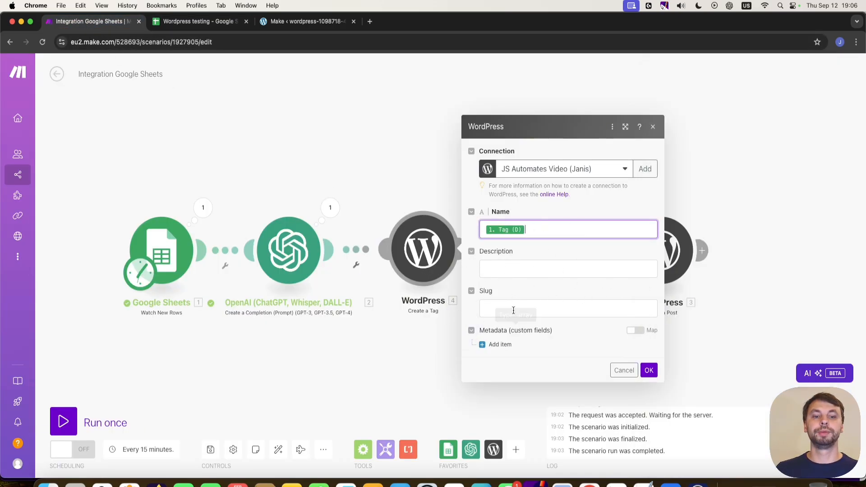
{"action": "left_click", "coordinate": [643, 371]}
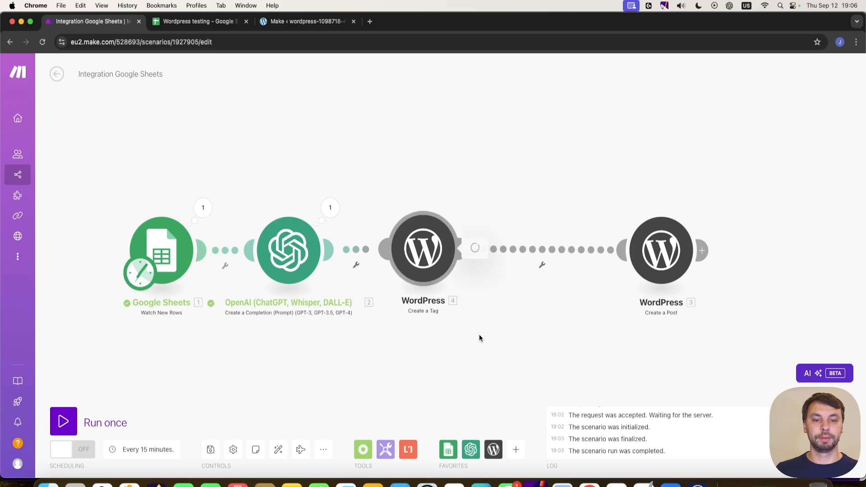
Choose the JS Automates Video connection again for the Create a Tag module, map Tag (D) to Name, and save its settings
{"action": "left_click", "coordinate": [586, 171]}
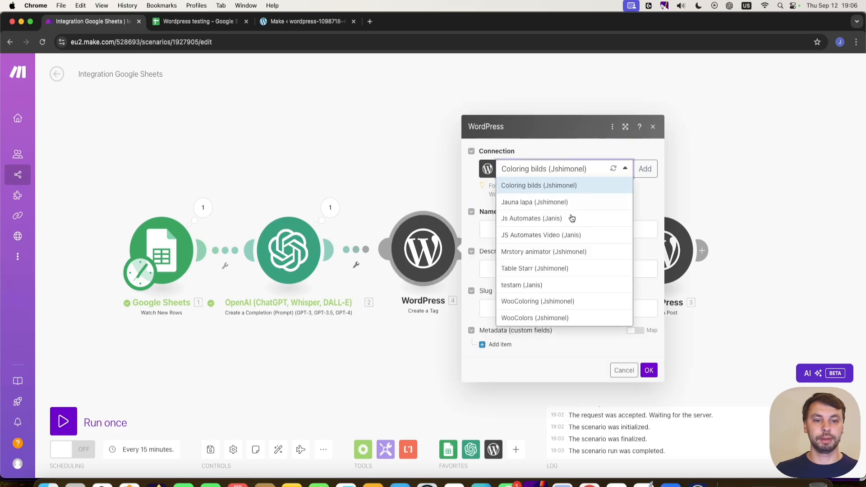
{"action": "left_click", "coordinate": [590, 235]}
{"action": "left_click", "coordinate": [534, 231]}
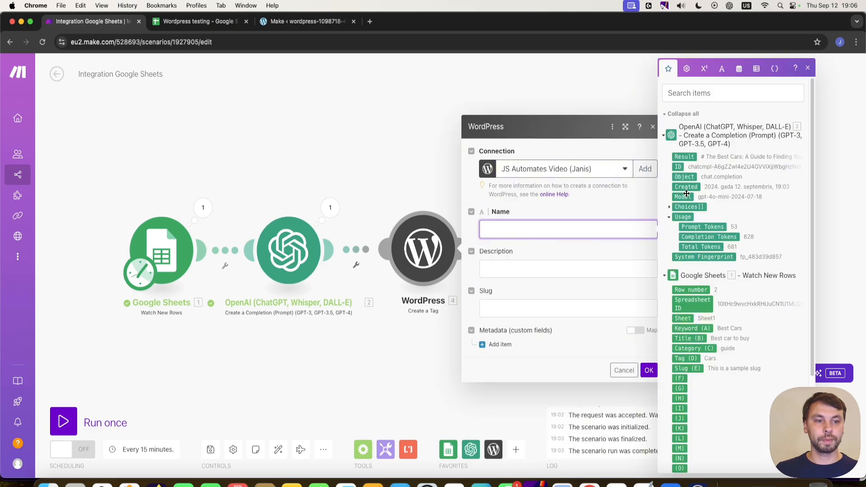
{"action": "left_click", "coordinate": [686, 358]}
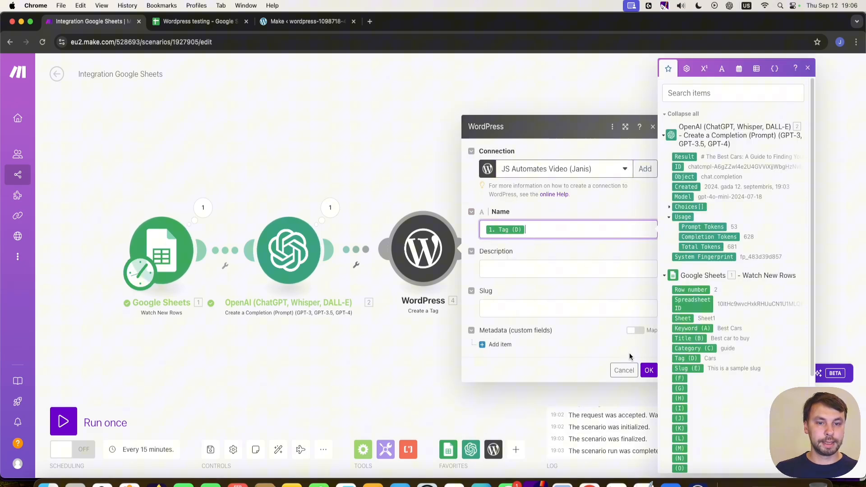
{"action": "left_click", "coordinate": [649, 370]}
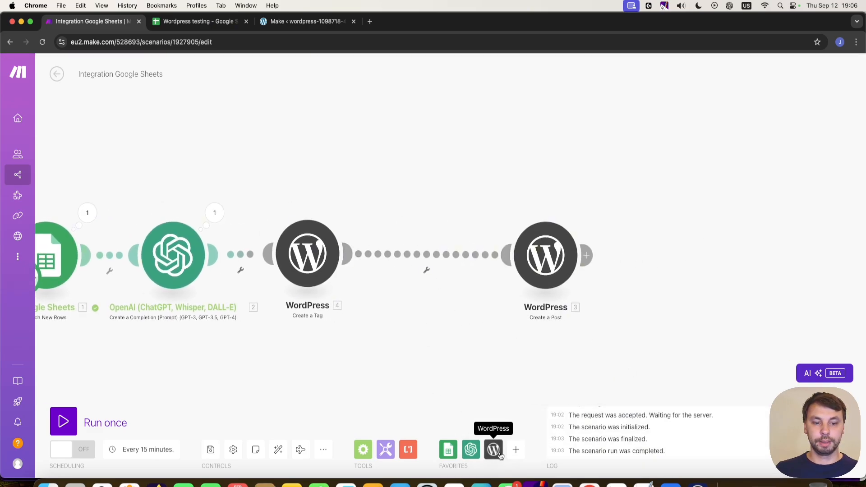
Add a WordPress Create a Category module between the Create a Tag and Create a Post modules
{"action": "left_click", "coordinate": [493, 450]}
{"action": "scroll", "coordinate": [592, 344], "scroll_direction": "down", "scroll_amount": 5}
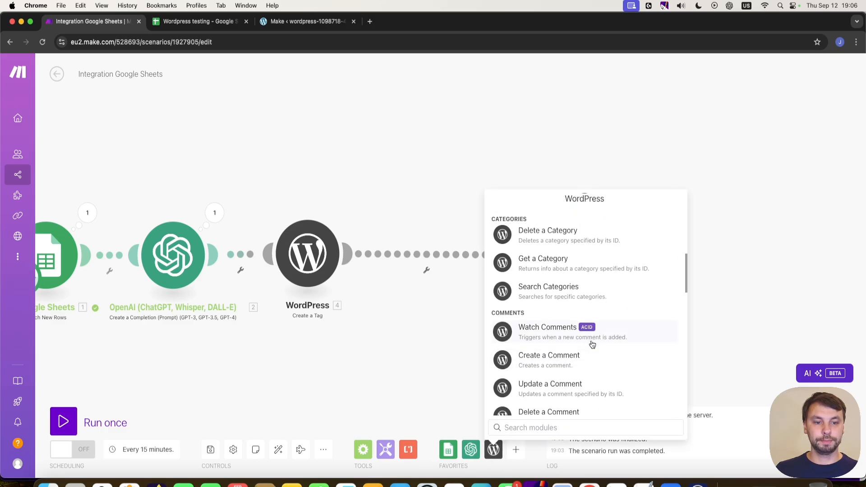
{"action": "scroll", "coordinate": [592, 345], "scroll_direction": "up", "scroll_amount": 3}
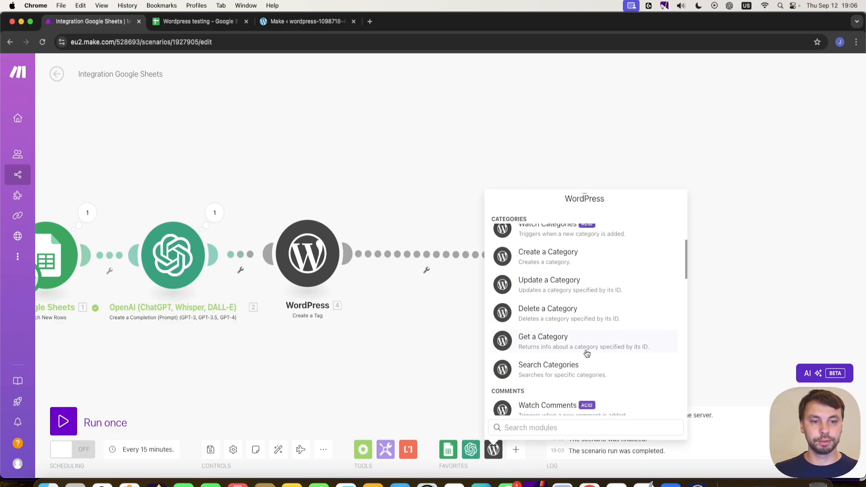
{"action": "scroll", "coordinate": [587, 354], "scroll_direction": "up", "scroll_amount": 1}
{"action": "left_click", "coordinate": [562, 279]}
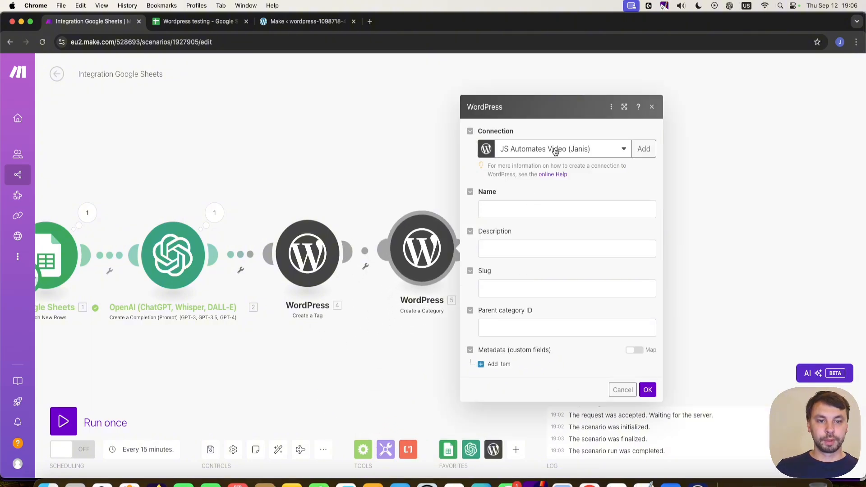
Map the Google Sheets Category (C) value to the new category's Name and save the module's settings
{"action": "left_click", "coordinate": [525, 208]}
{"action": "scroll", "coordinate": [725, 315], "scroll_direction": "down", "scroll_amount": 1}
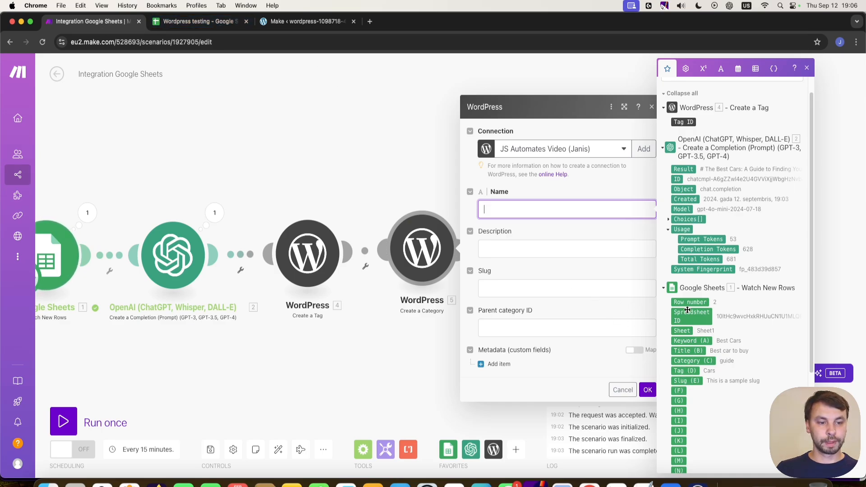
{"action": "left_click", "coordinate": [691, 364]}
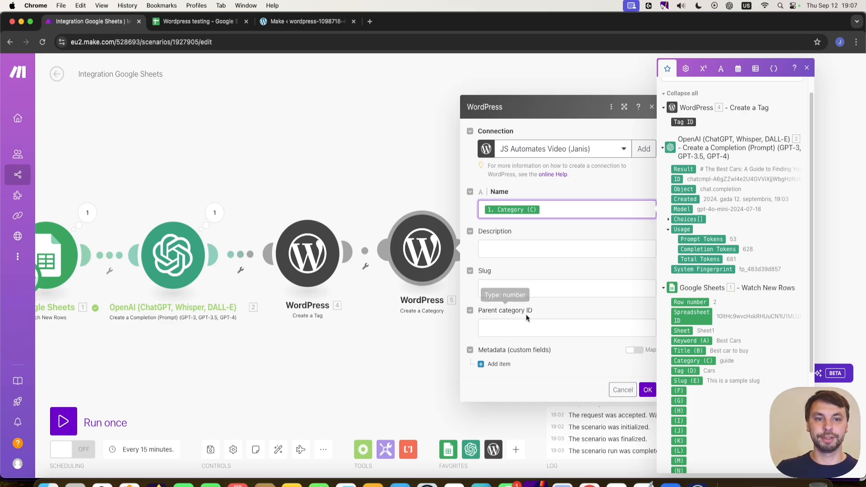
{"action": "left_click", "coordinate": [648, 389]}
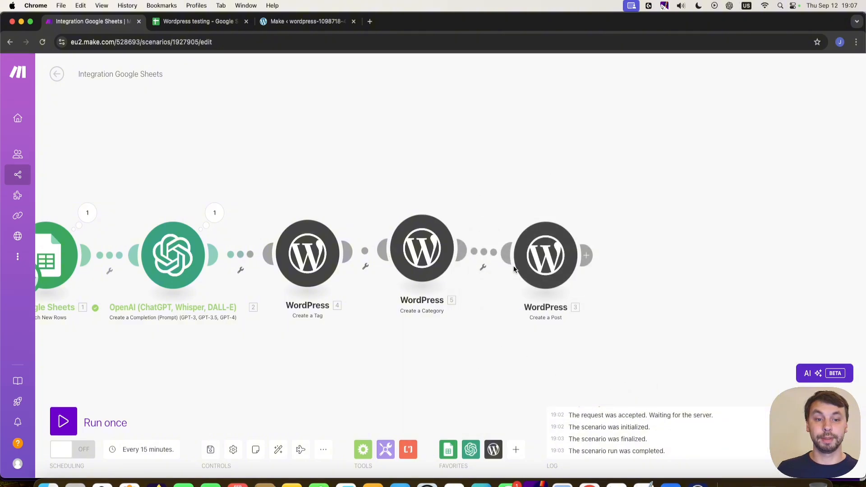
Move the Create a Post module farther out and add an OpenAI Generate an Image module between it and Create a Category
{"action": "left_click_drag", "start_coordinate": [659, 255], "coordinate": [794, 250]}
{"action": "left_click_drag", "start_coordinate": [703, 333], "coordinate": [529, 347]}
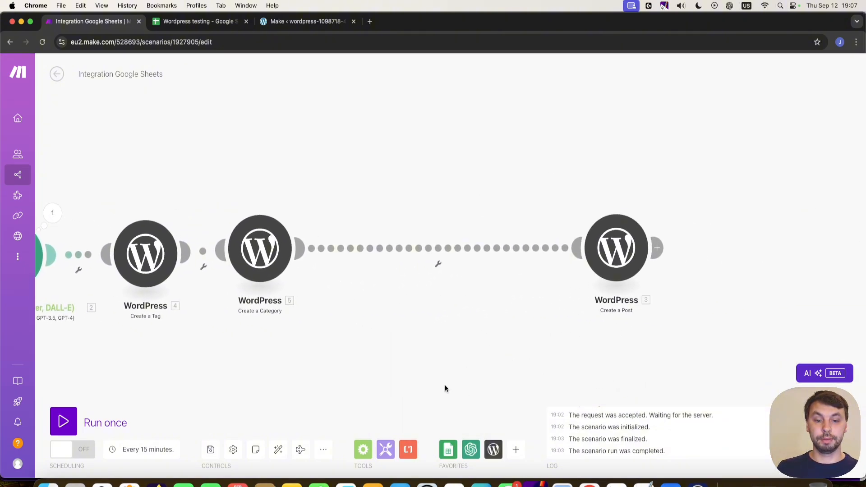
{"action": "left_click_drag", "start_coordinate": [177, 356], "coordinate": [224, 342]}
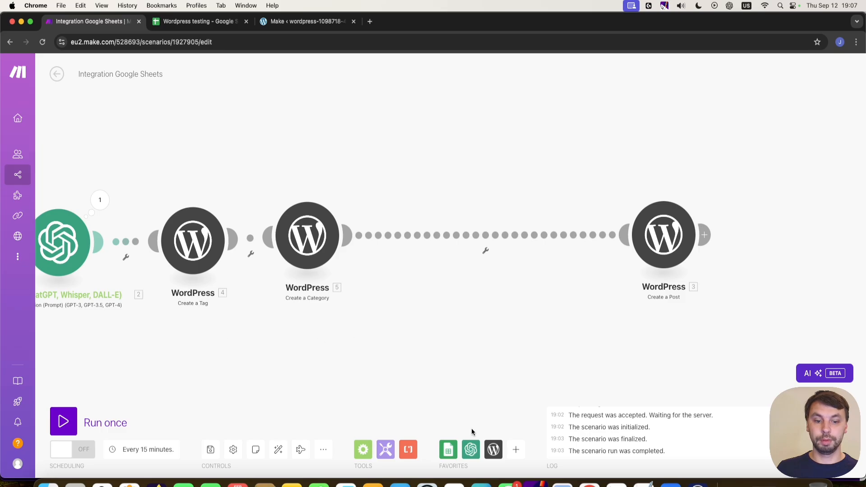
{"action": "left_click", "coordinate": [471, 449]}
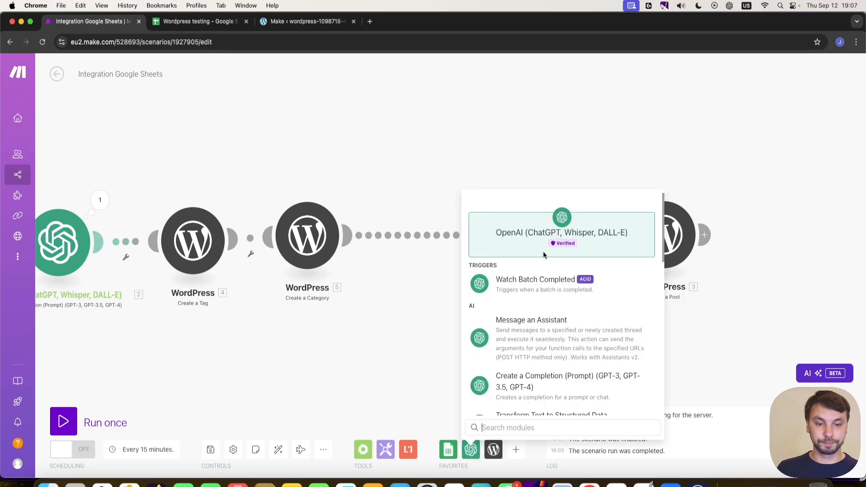
{"action": "scroll", "coordinate": [519, 280], "scroll_direction": "down", "scroll_amount": 5}
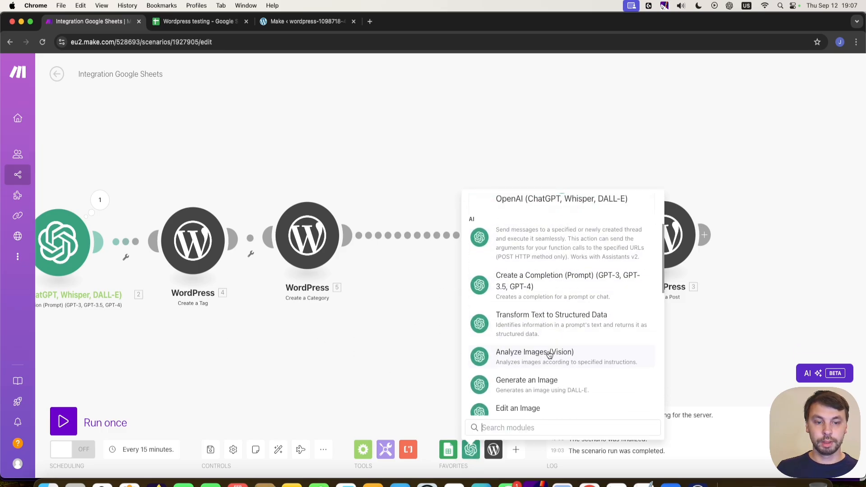
{"action": "scroll", "coordinate": [564, 343], "scroll_direction": "down", "scroll_amount": 6}
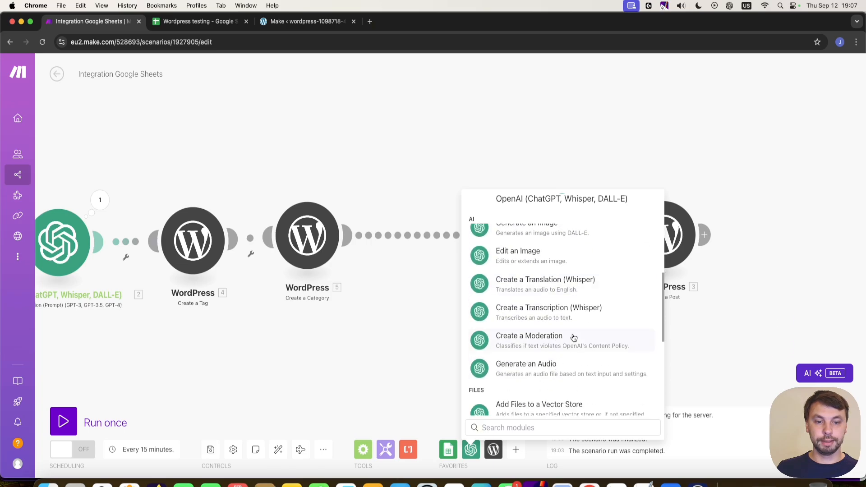
{"action": "scroll", "coordinate": [555, 379], "scroll_direction": "down", "scroll_amount": 3}
{"action": "scroll", "coordinate": [571, 345], "scroll_direction": "up", "scroll_amount": 8}
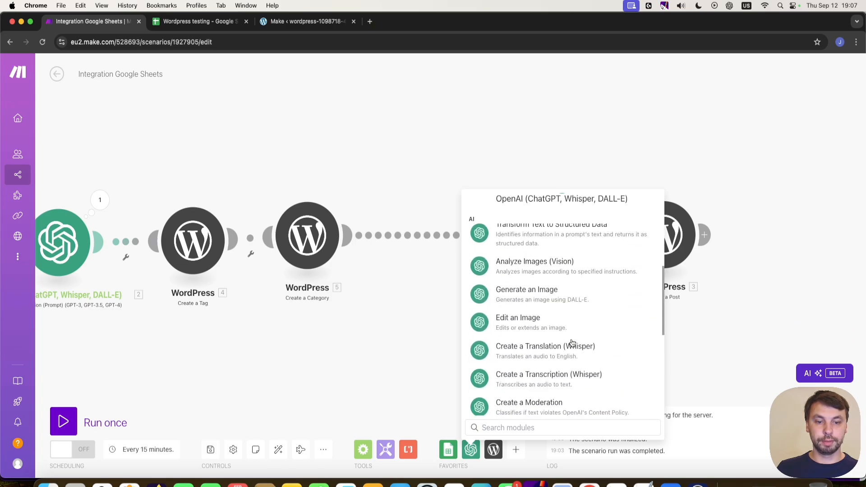
{"action": "scroll", "coordinate": [563, 338], "scroll_direction": "down", "scroll_amount": 2}
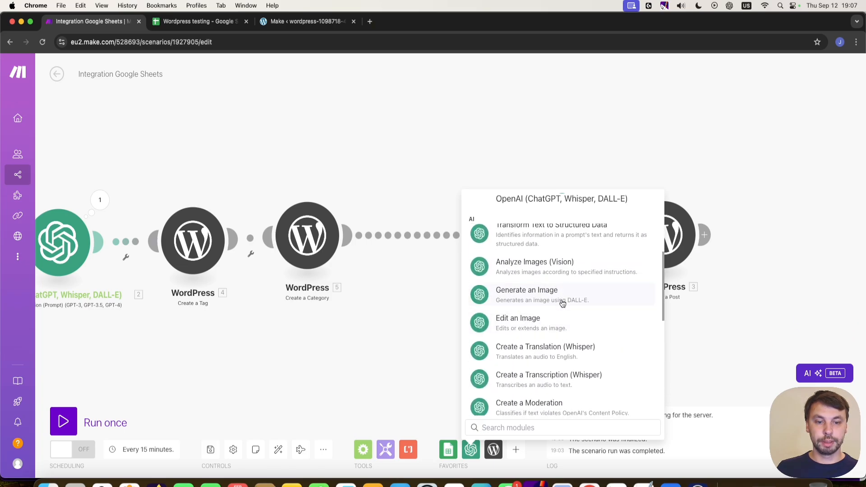
{"action": "left_click", "coordinate": [547, 302]}
{"action": "left_click_drag", "start_coordinate": [554, 312], "coordinate": [413, 255]}
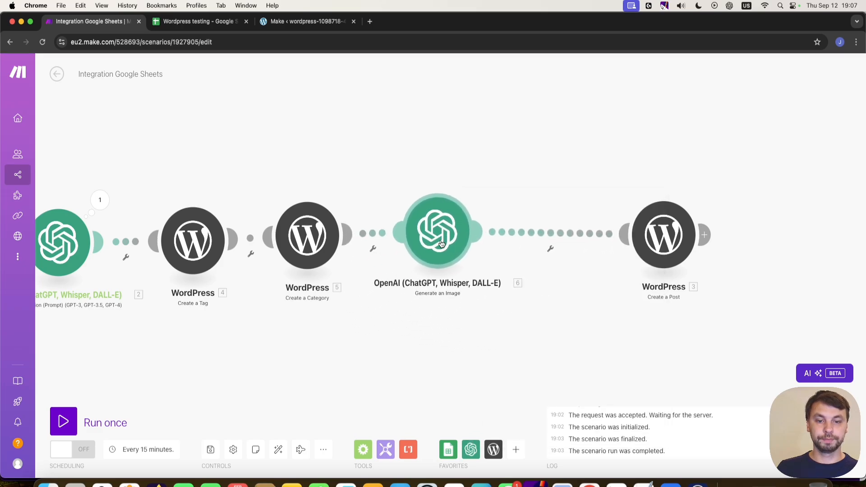
Configure Generate an Image with model Dall-E 3 and the prompt "Create image for my blog post about" followed by Keyword (A), and save it
{"action": "left_click", "coordinate": [441, 246]}
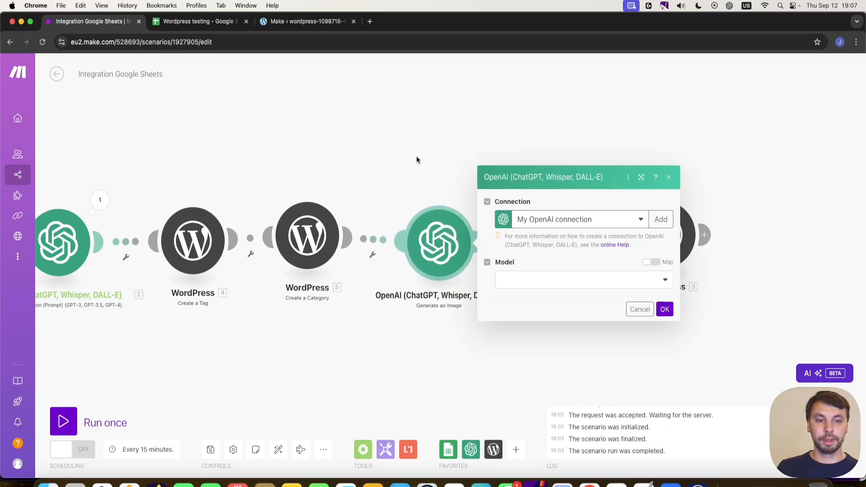
{"action": "left_click", "coordinate": [536, 284]}
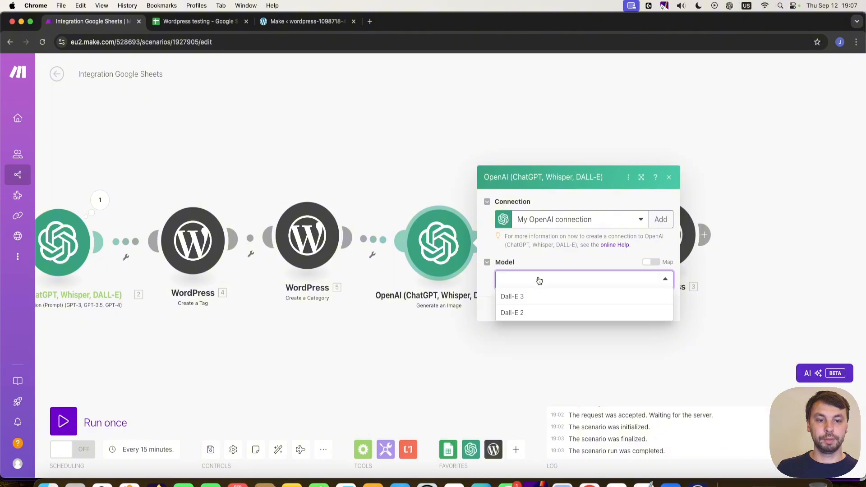
{"action": "left_click", "coordinate": [523, 296]}
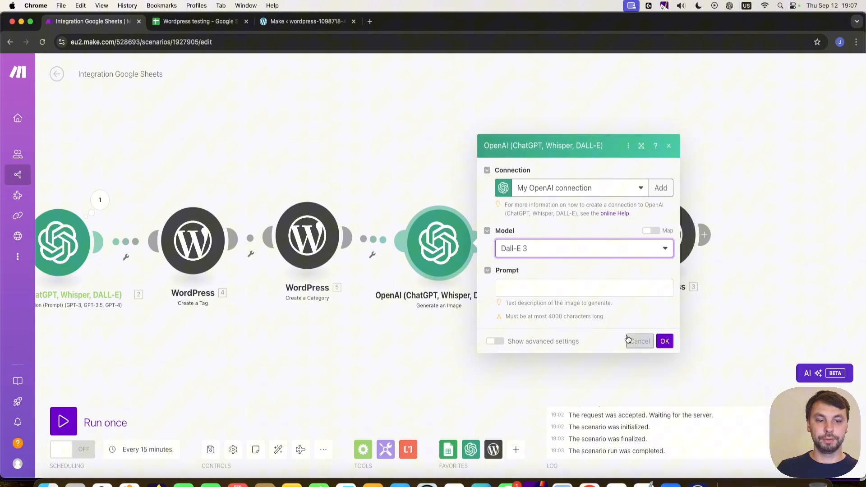
{"action": "left_click", "coordinate": [534, 285]}
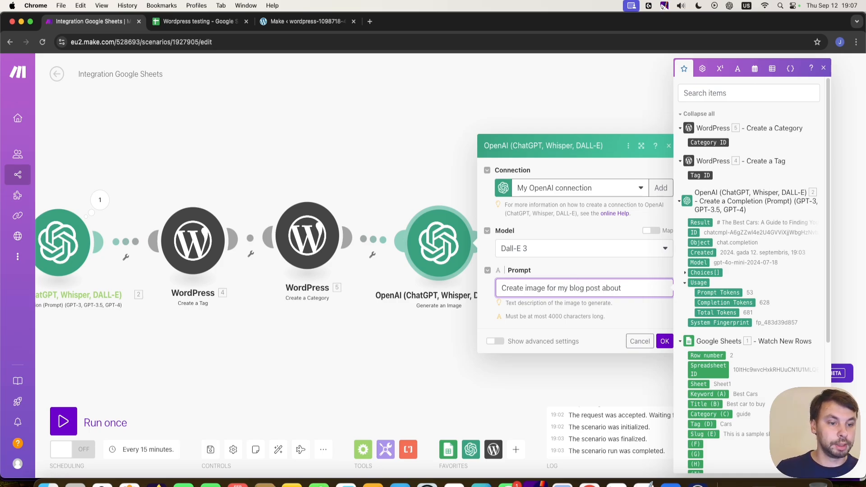
{"action": "left_click", "coordinate": [706, 395]}
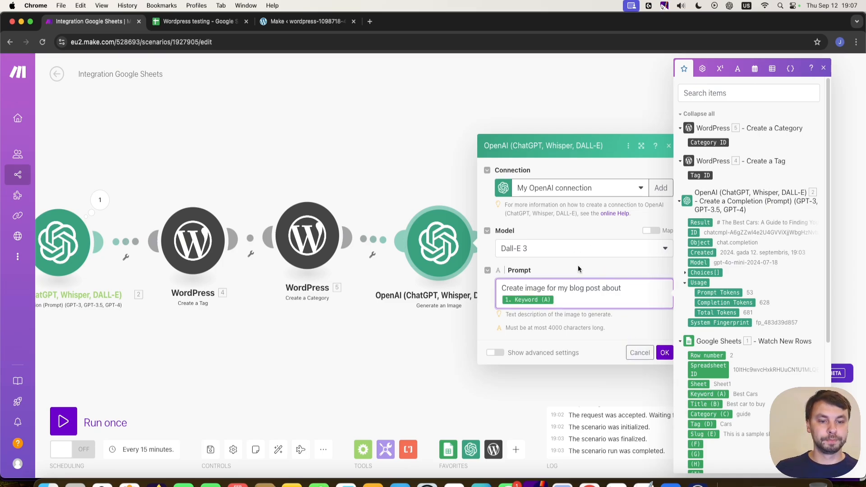
{"action": "left_click", "coordinate": [665, 352]}
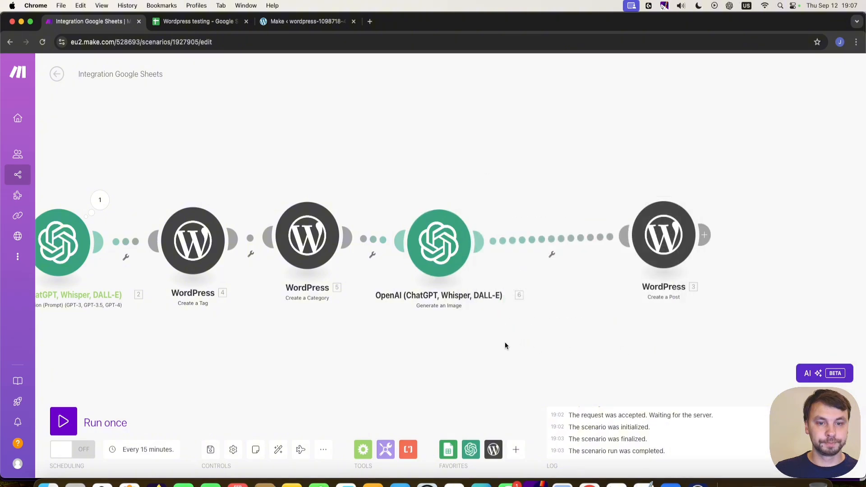
Move the Create a Post module farther out and add an HTTP Get a file module between Generate an Image and Create a Post
{"action": "left_click_drag", "start_coordinate": [505, 342], "coordinate": [374, 320]}
{"action": "left_click_drag", "start_coordinate": [515, 219], "coordinate": [614, 231]}
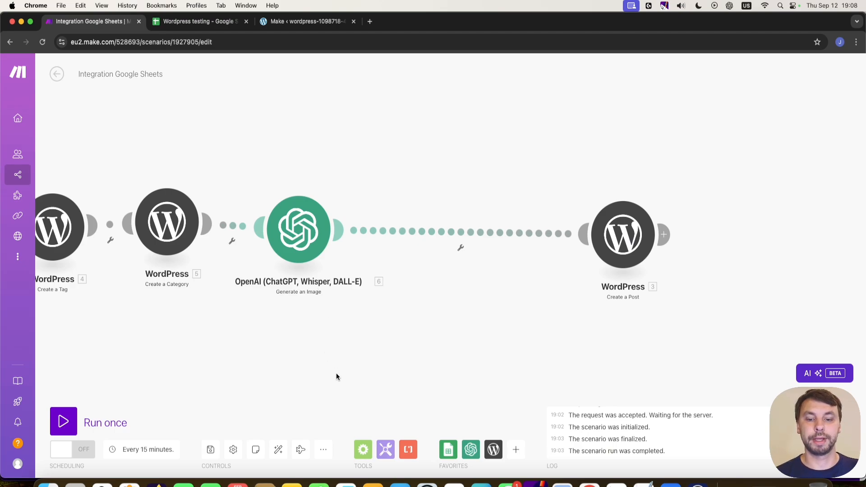
{"action": "left_click", "coordinate": [515, 450]}
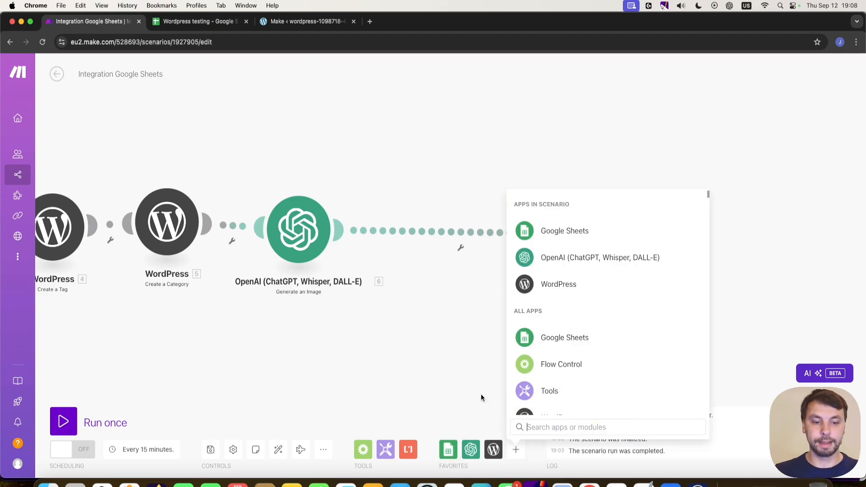
{"action": "type", "text": "http"}
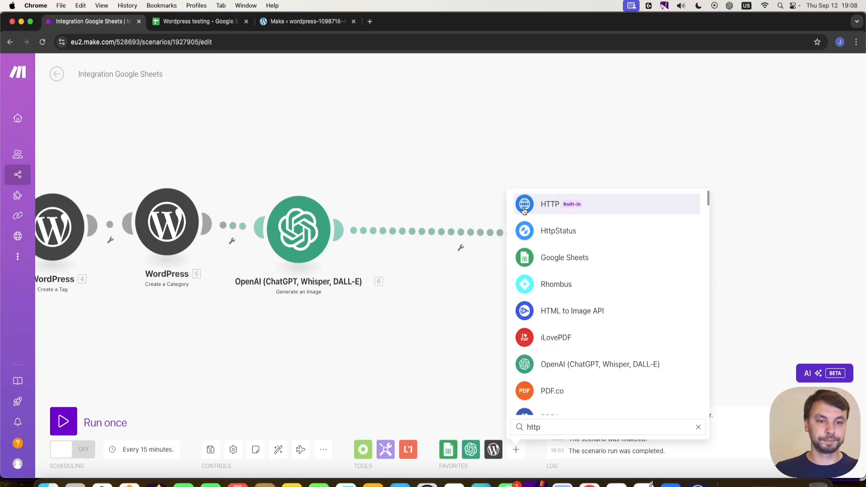
{"action": "left_click", "coordinate": [570, 206]}
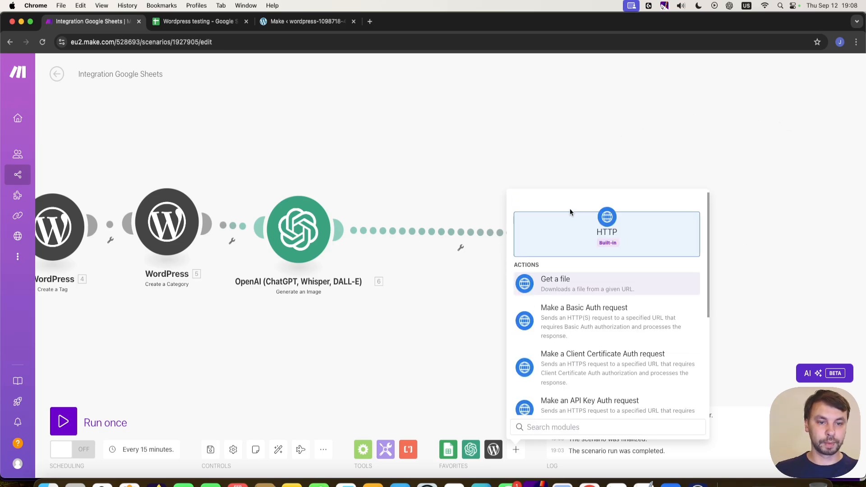
{"action": "left_click", "coordinate": [563, 286]}
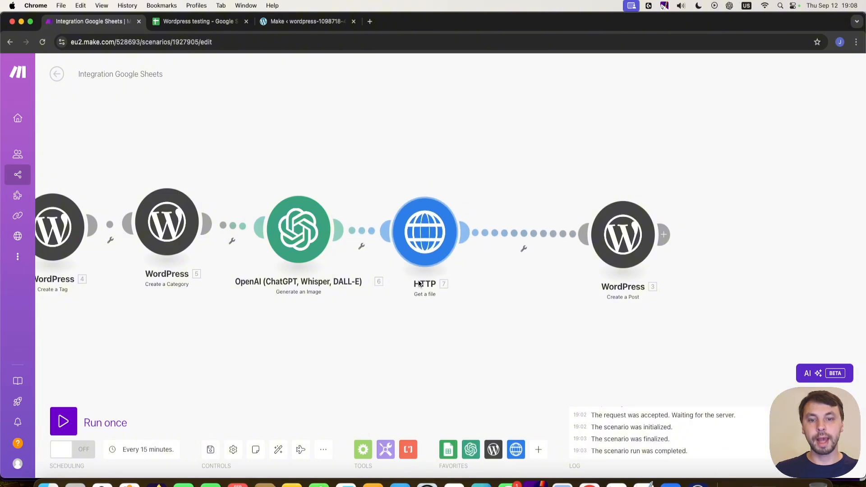
Map the Generate an Image Data URL value to the HTTP module's URL and save its settings
{"action": "left_click", "coordinate": [425, 240]}
{"action": "left_click", "coordinate": [507, 236]}
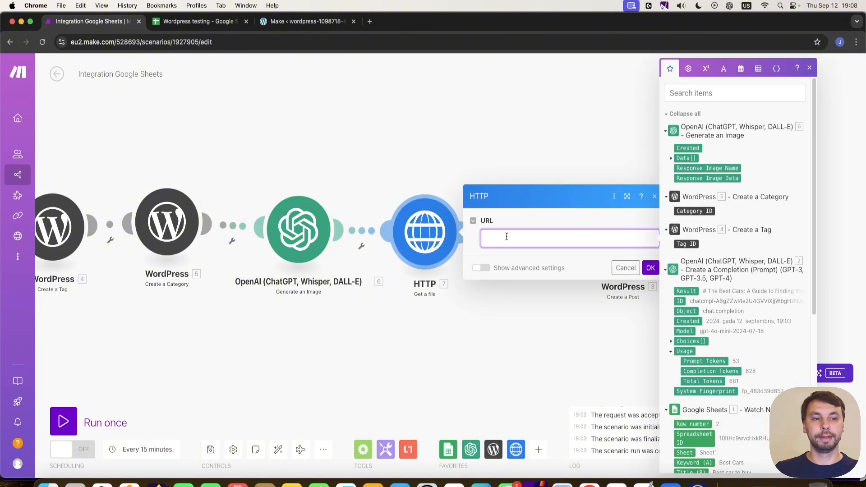
{"action": "left_click", "coordinate": [671, 159]}
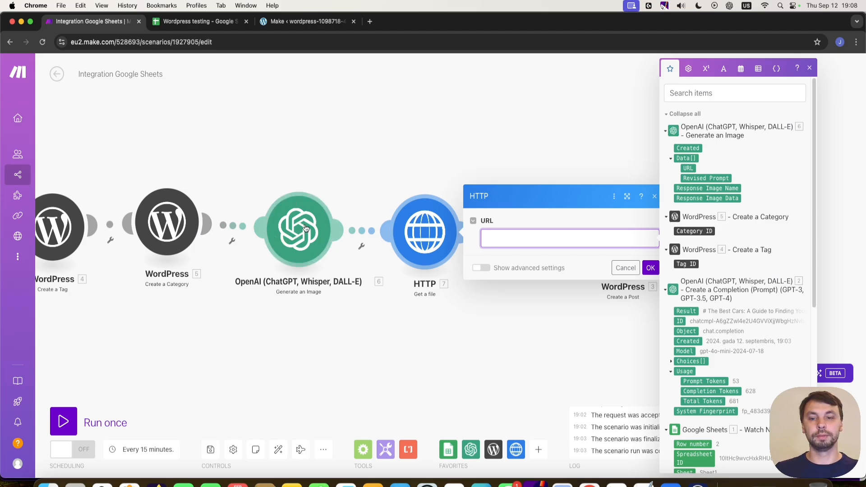
{"action": "left_click", "coordinate": [689, 168]}
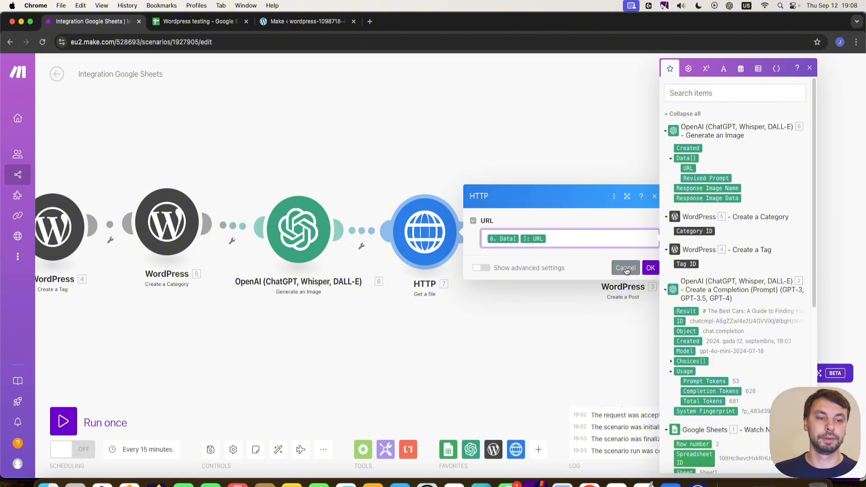
{"action": "left_click", "coordinate": [650, 268]}
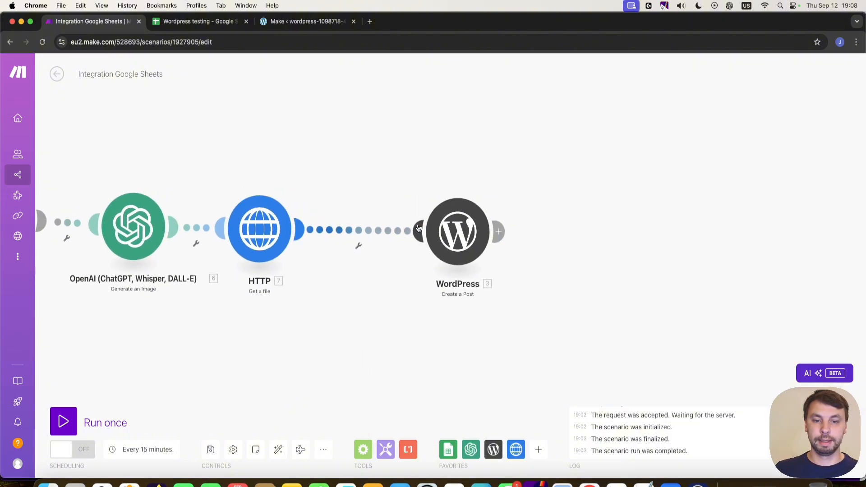
Add a WordPress Create a Media Item module before Create a Post, with OpenAI Generate an Image as its file source, and save it
{"action": "left_click_drag", "start_coordinate": [434, 243], "coordinate": [599, 238]}
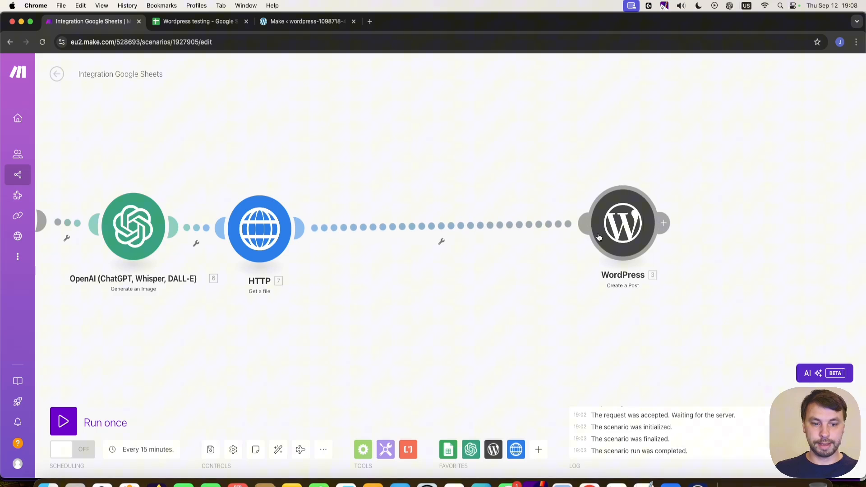
{"action": "left_click", "coordinate": [493, 450]}
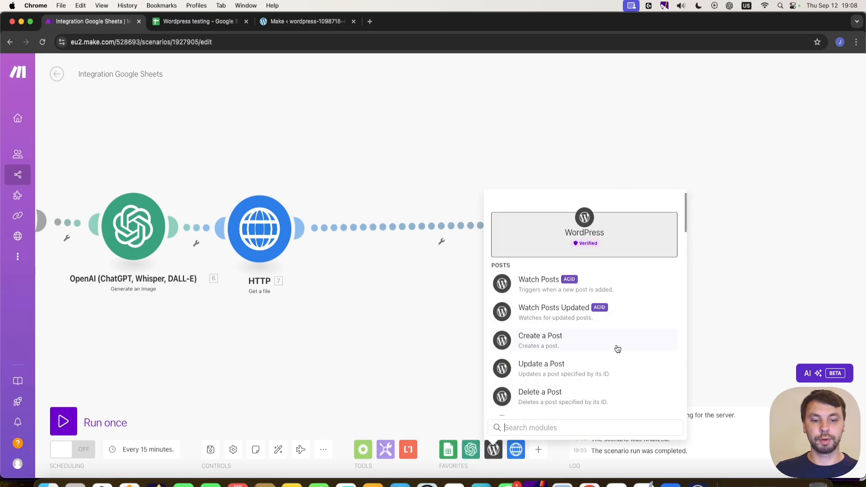
{"action": "scroll", "coordinate": [596, 357], "scroll_direction": "down", "scroll_amount": 6}
{"action": "scroll", "coordinate": [596, 356], "scroll_direction": "down", "scroll_amount": 7}
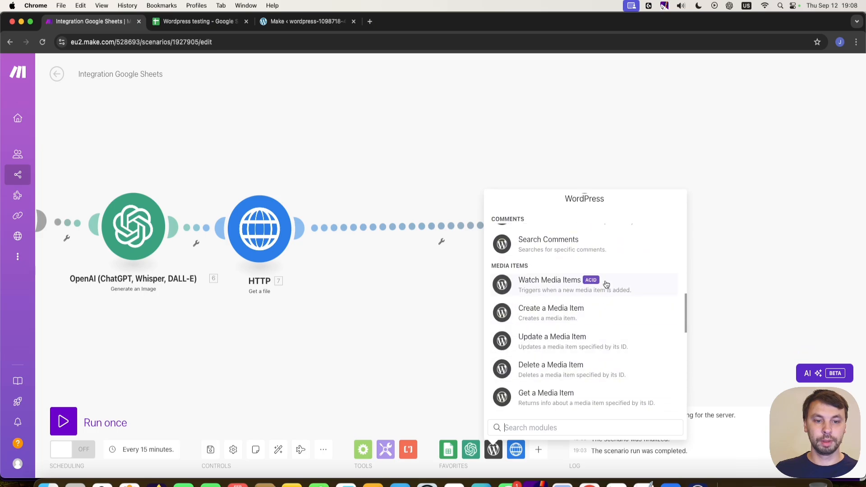
{"action": "left_click", "coordinate": [575, 318]}
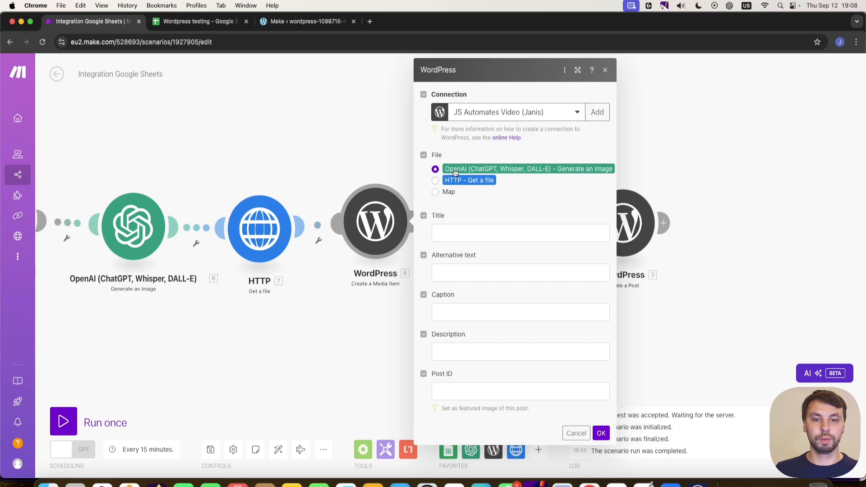
{"action": "left_click", "coordinate": [601, 433]}
Delete the HTTP Get a file module from the scenario
{"action": "right_click", "coordinate": [267, 234]}
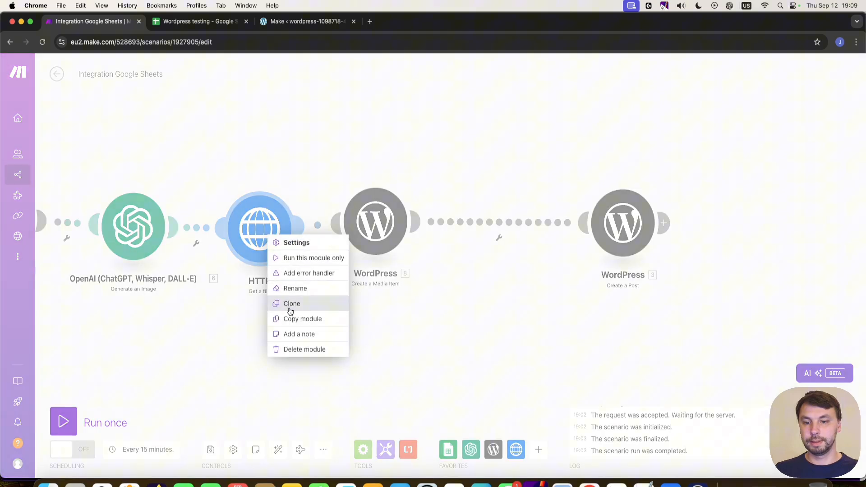
{"action": "left_click", "coordinate": [300, 350]}
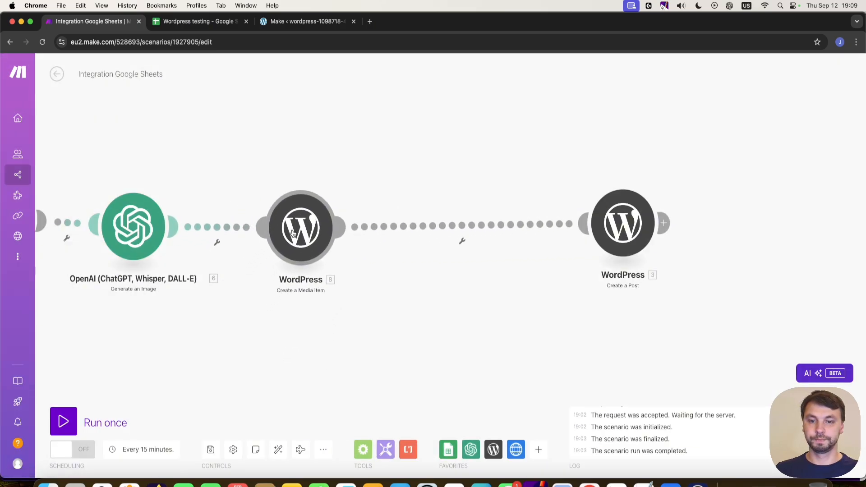
Map the Google Sheets Title (B) value to the media item's Title and save the Create a Media Item settings
{"action": "left_click", "coordinate": [296, 232]}
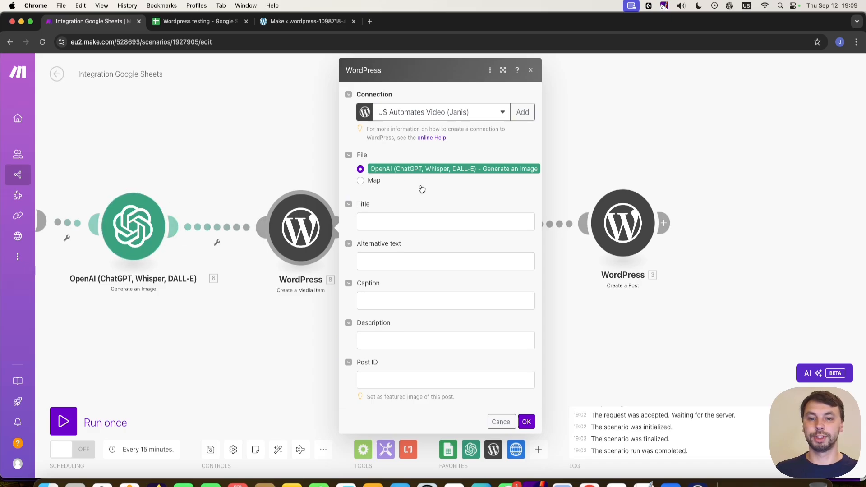
{"action": "left_click", "coordinate": [415, 218]}
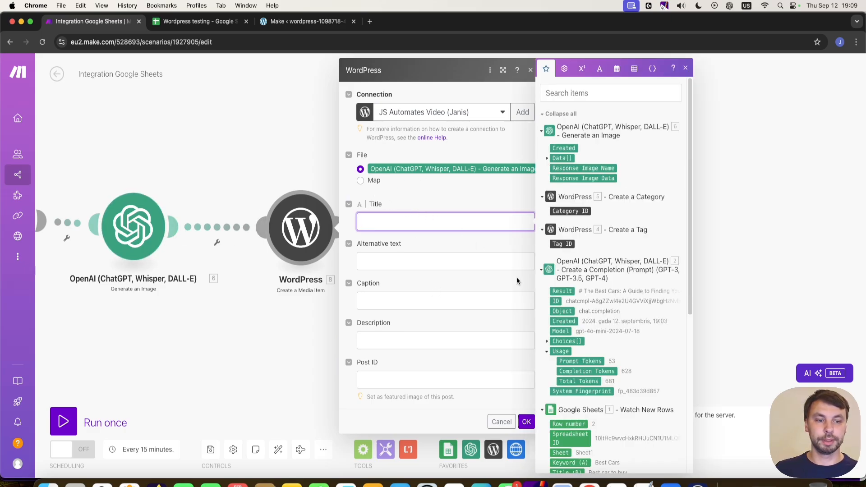
{"action": "scroll", "coordinate": [587, 279], "scroll_direction": "down", "scroll_amount": 5}
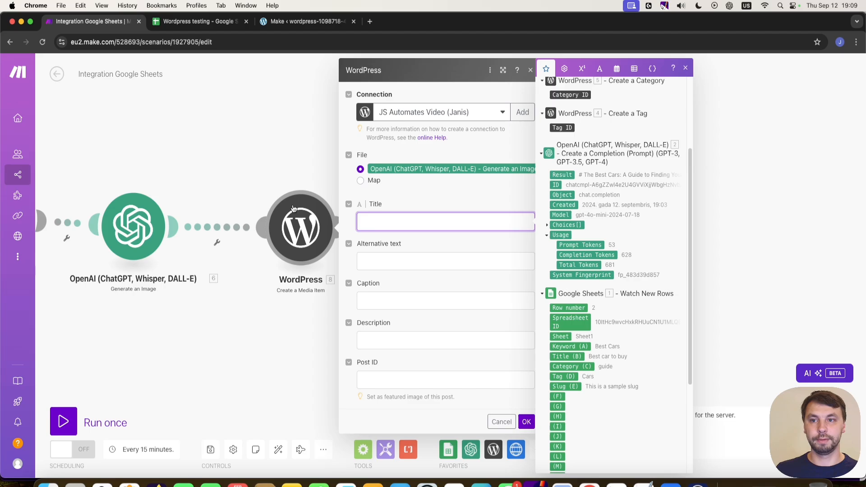
{"action": "left_click", "coordinate": [565, 356]}
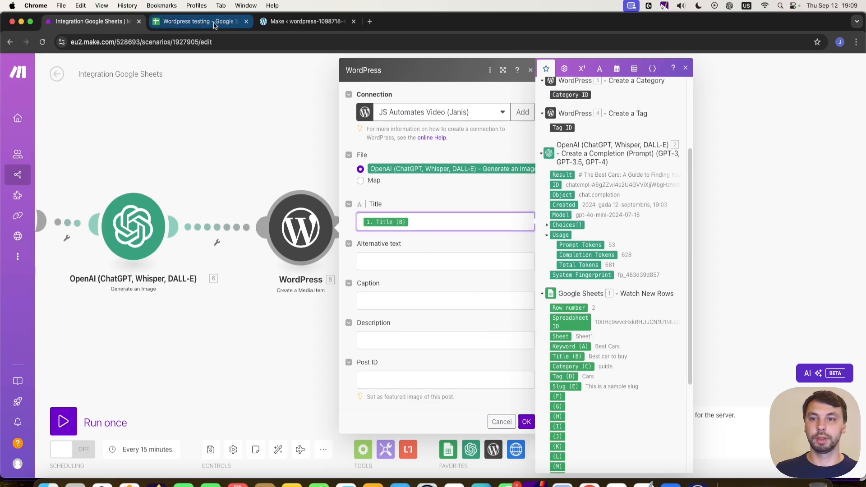
{"action": "left_click", "coordinate": [527, 422]}
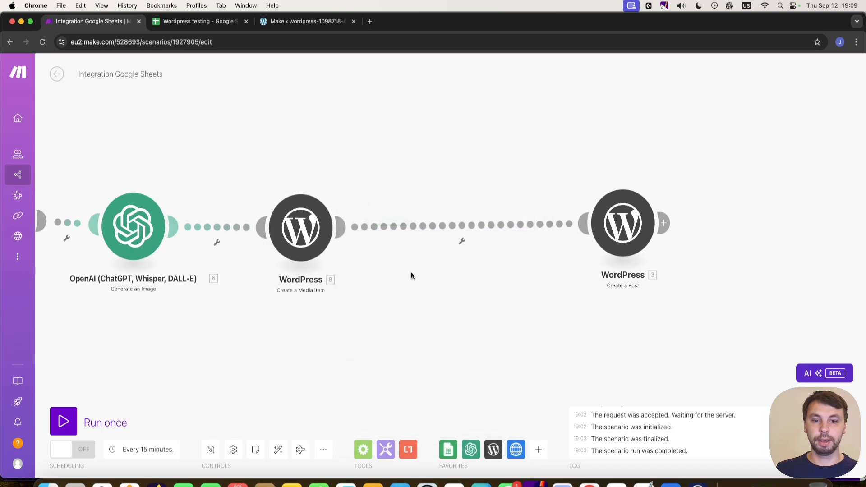
Set the post status to Draft in the Create a Post module's settings
{"action": "scroll", "coordinate": [473, 257], "scroll_direction": "right", "scroll_amount": 3}
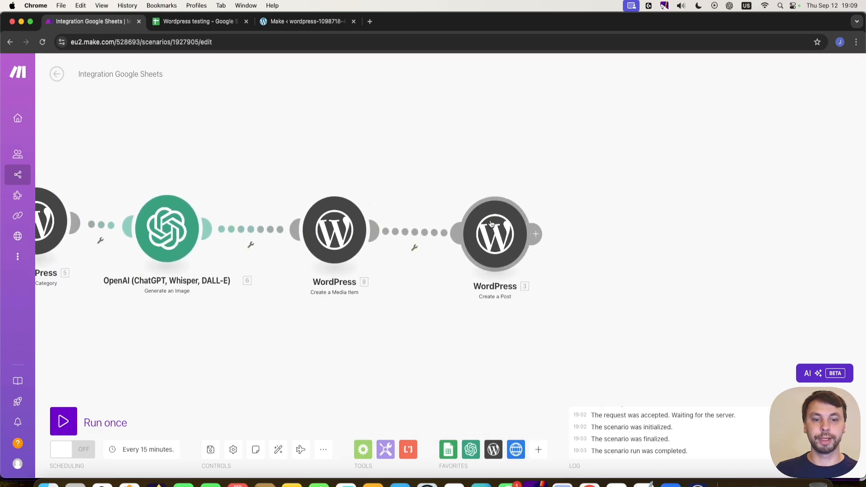
{"action": "left_click", "coordinate": [494, 233]}
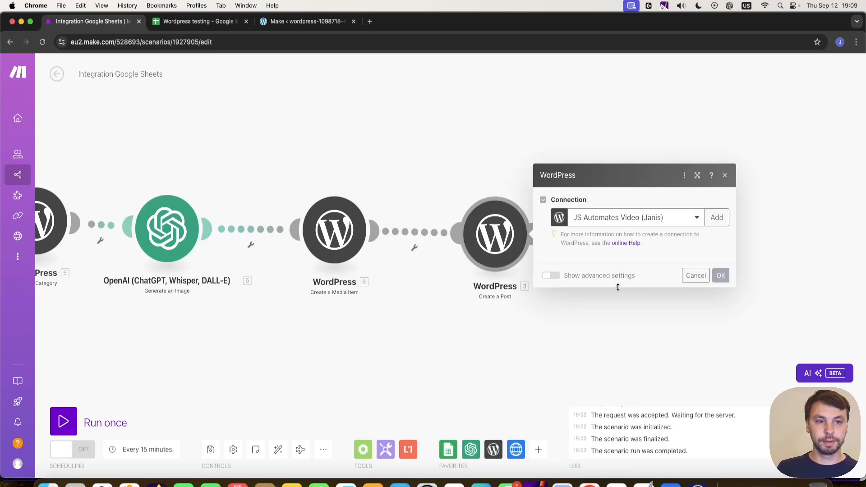
{"action": "scroll", "coordinate": [616, 300], "scroll_direction": "down", "scroll_amount": 3}
{"action": "scroll", "coordinate": [616, 300], "scroll_direction": "down", "scroll_amount": 3}
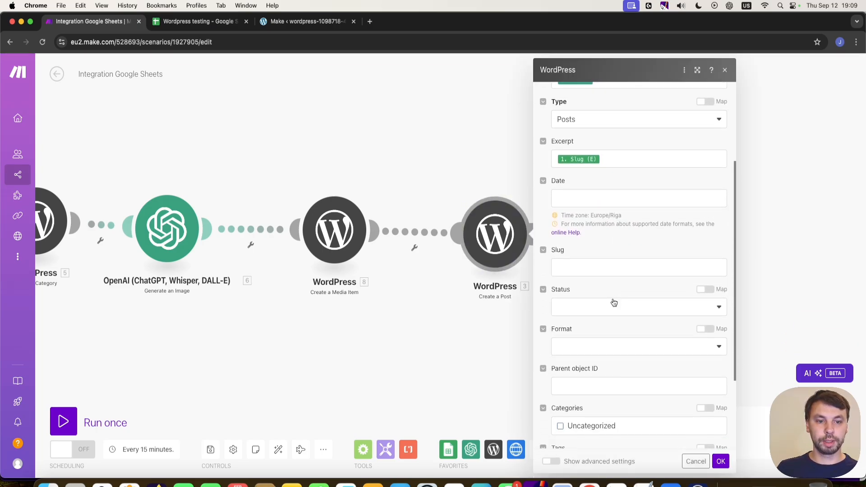
{"action": "scroll", "coordinate": [600, 293], "scroll_direction": "down", "scroll_amount": 1}
{"action": "left_click", "coordinate": [600, 253]}
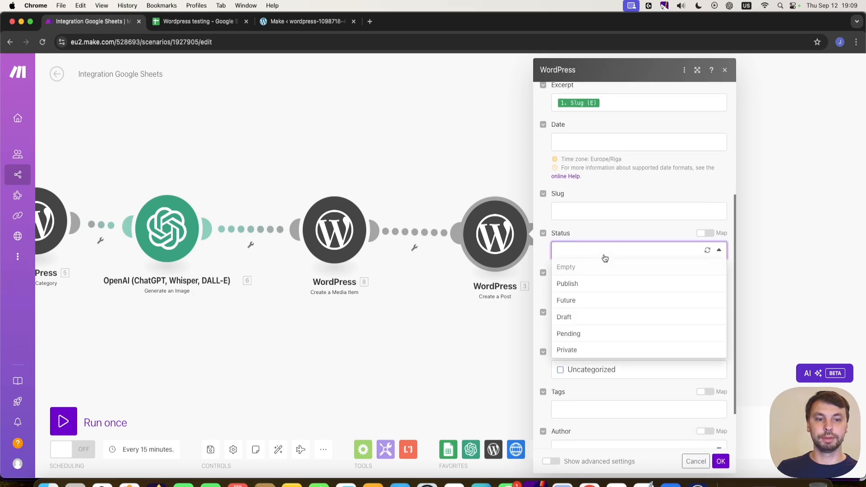
{"action": "left_click", "coordinate": [584, 316]}
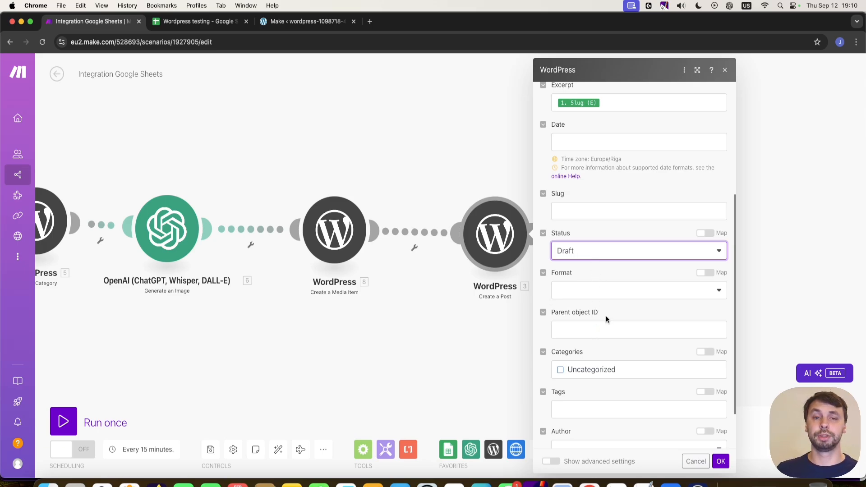
{"action": "left_click", "coordinate": [606, 291]}
{"action": "left_click", "coordinate": [607, 271]}
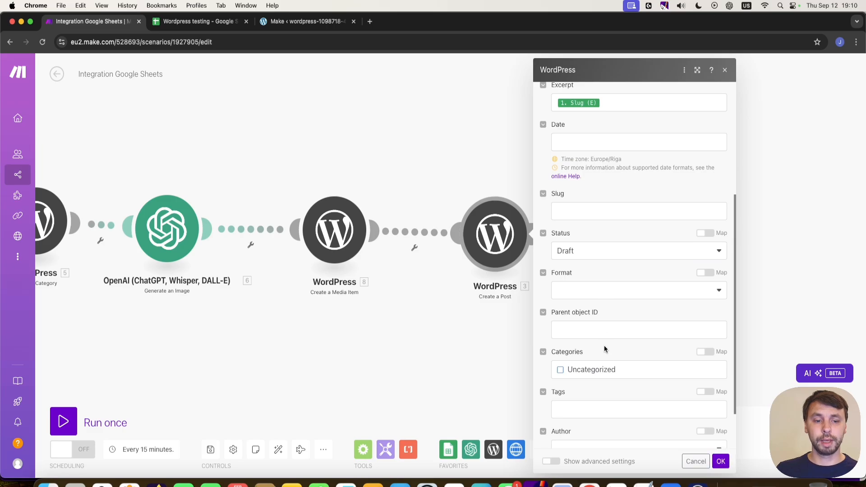
Enable mapping for the post's Categories and insert the Category ID from the Create a Category module
{"action": "scroll", "coordinate": [690, 355], "scroll_direction": "down", "scroll_amount": 1}
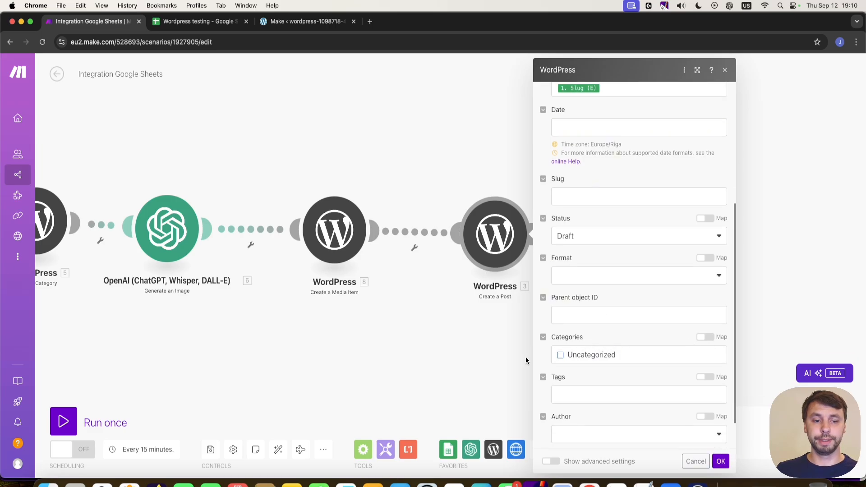
{"action": "left_click", "coordinate": [706, 337]}
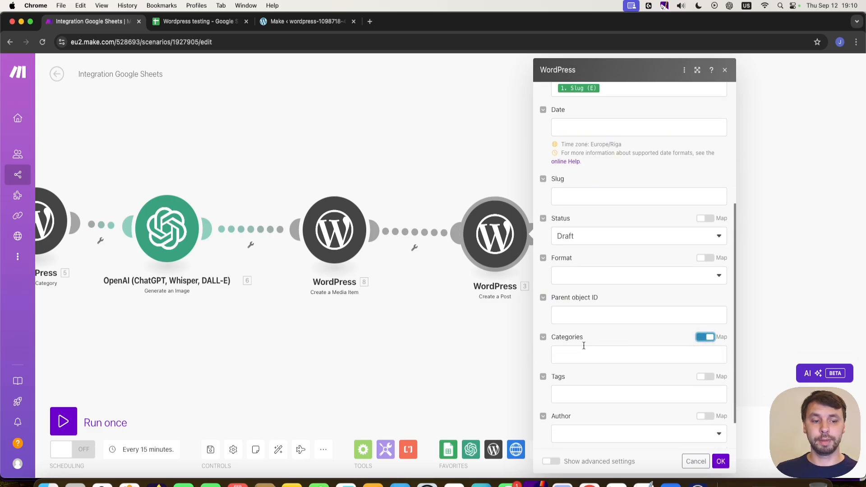
{"action": "left_click", "coordinate": [579, 356]}
{"action": "scroll", "coordinate": [477, 234], "scroll_direction": "down", "scroll_amount": 10}
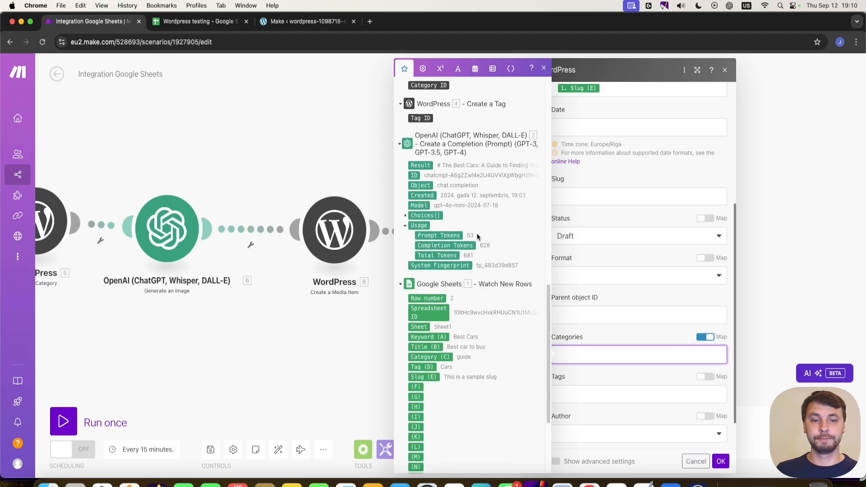
{"action": "scroll", "coordinate": [479, 235], "scroll_direction": "up", "scroll_amount": 2}
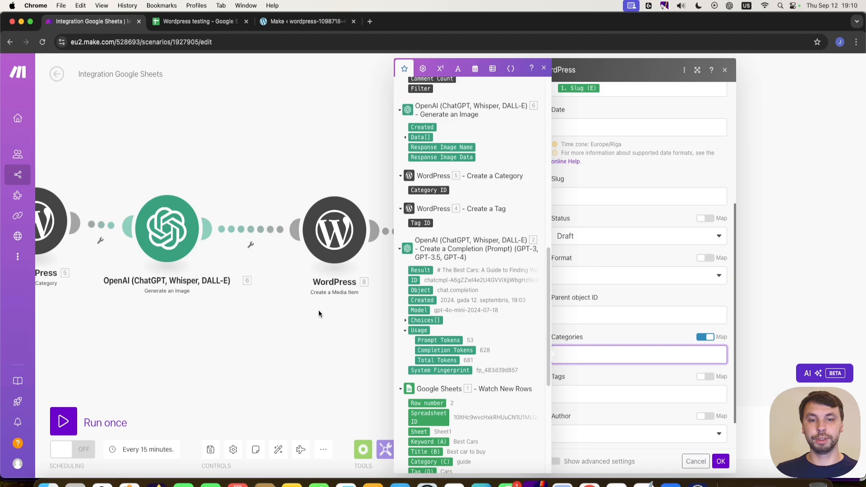
{"action": "left_click", "coordinate": [437, 191]}
{"action": "left_click", "coordinate": [639, 368]}
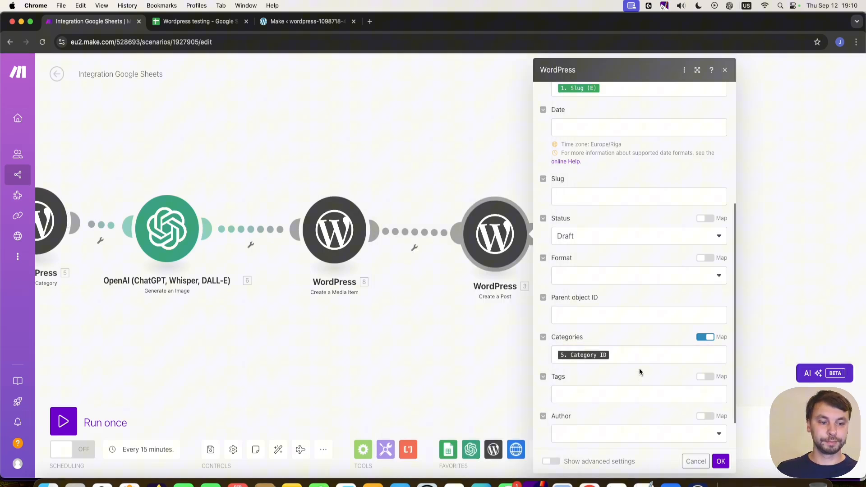
Enable mapping for the post's Tags and insert the Tag ID from the Create a Tag module
{"action": "left_click", "coordinate": [705, 376]}
{"action": "left_click", "coordinate": [586, 395]}
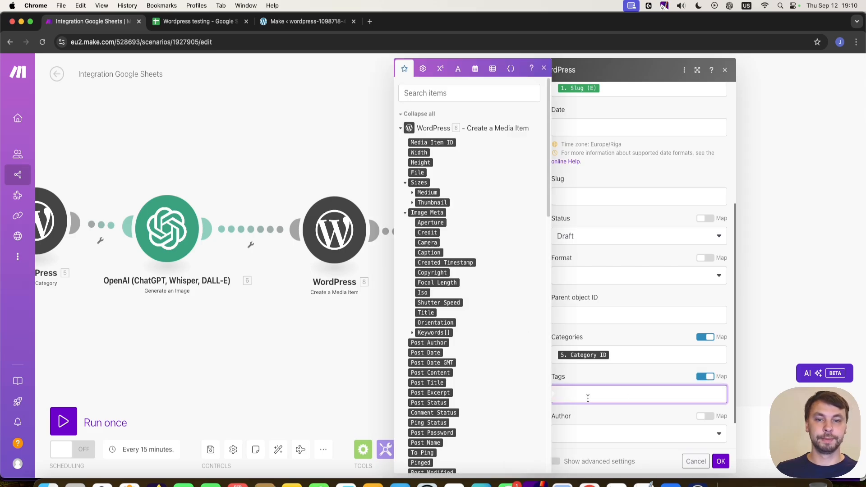
{"action": "scroll", "coordinate": [444, 283], "scroll_direction": "up", "scroll_amount": 7}
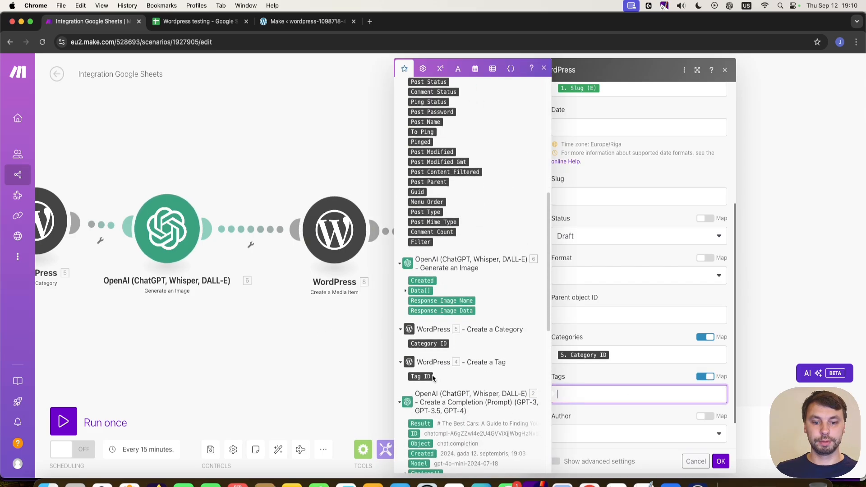
{"action": "left_click", "coordinate": [424, 377]}
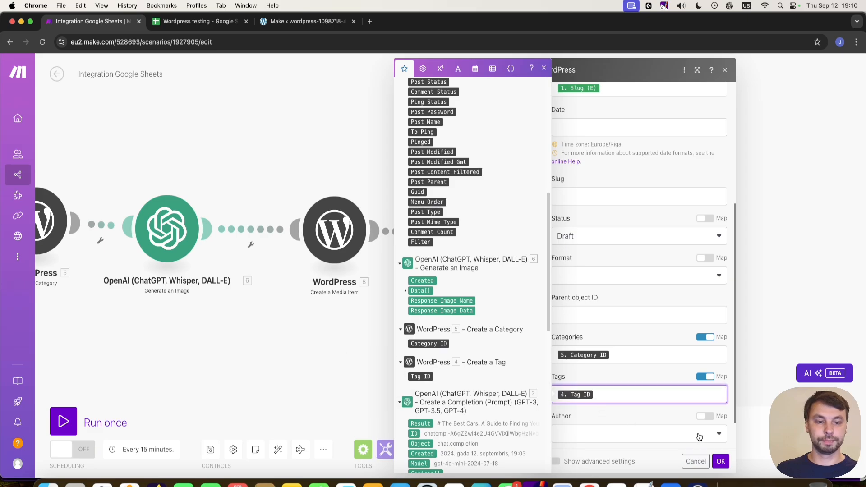
{"action": "left_click", "coordinate": [670, 408]}
{"action": "scroll", "coordinate": [665, 412], "scroll_direction": "down", "scroll_amount": 2}
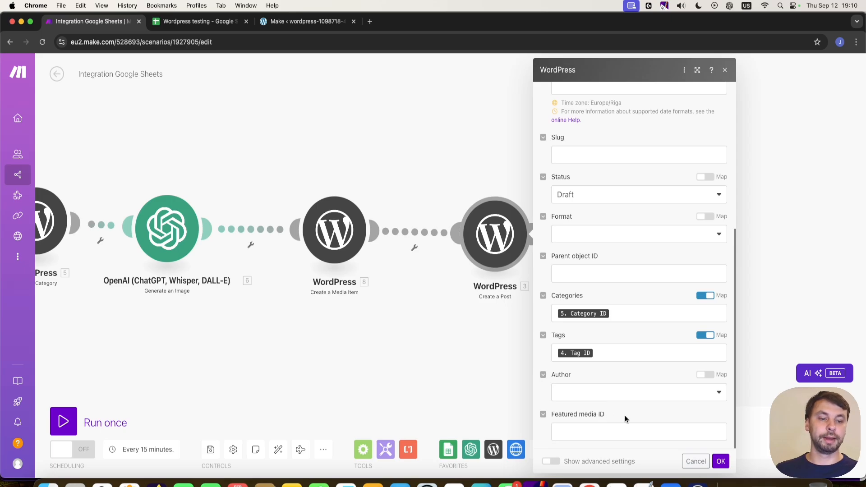
Map the Media Item ID from Create a Media Item to the post's Featured media ID and save the Create a Post settings
{"action": "left_click", "coordinate": [614, 431]}
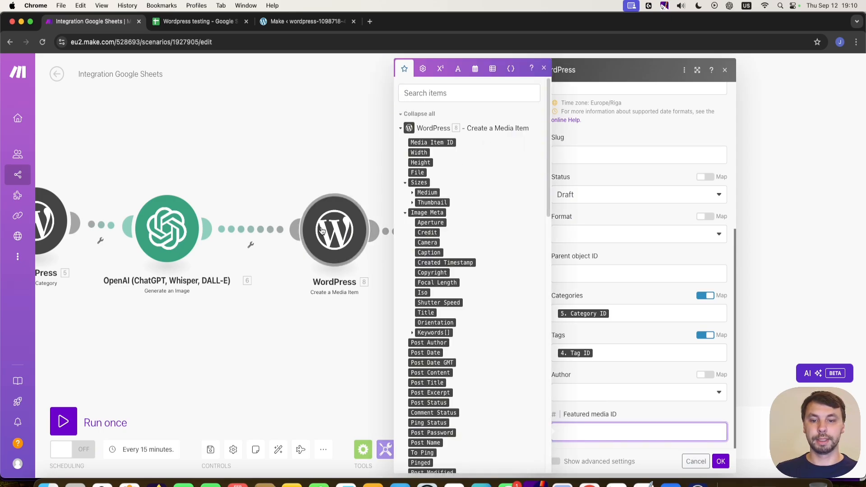
{"action": "left_click", "coordinate": [444, 143]}
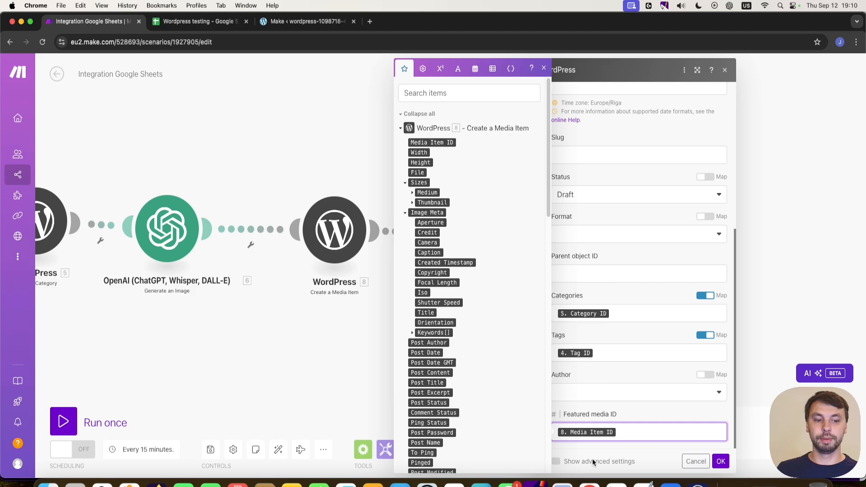
{"action": "left_click", "coordinate": [656, 457]}
{"action": "scroll", "coordinate": [638, 295], "scroll_direction": "up", "scroll_amount": 5}
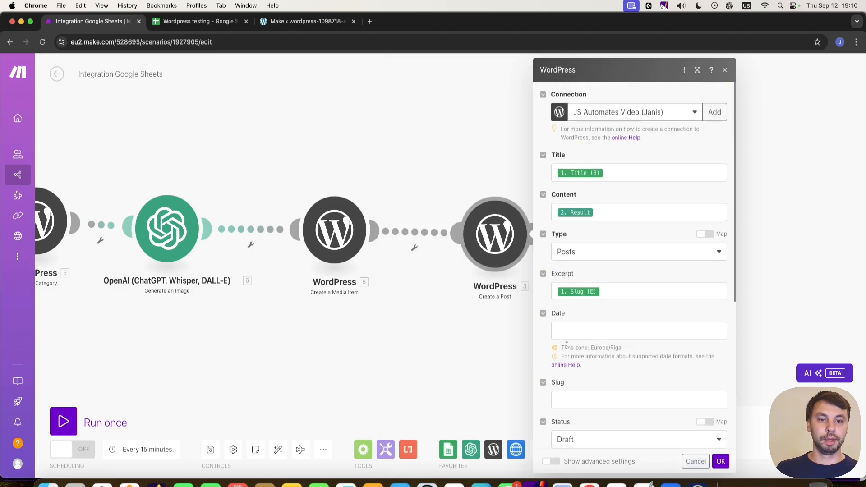
{"action": "scroll", "coordinate": [667, 369], "scroll_direction": "down", "scroll_amount": 10}
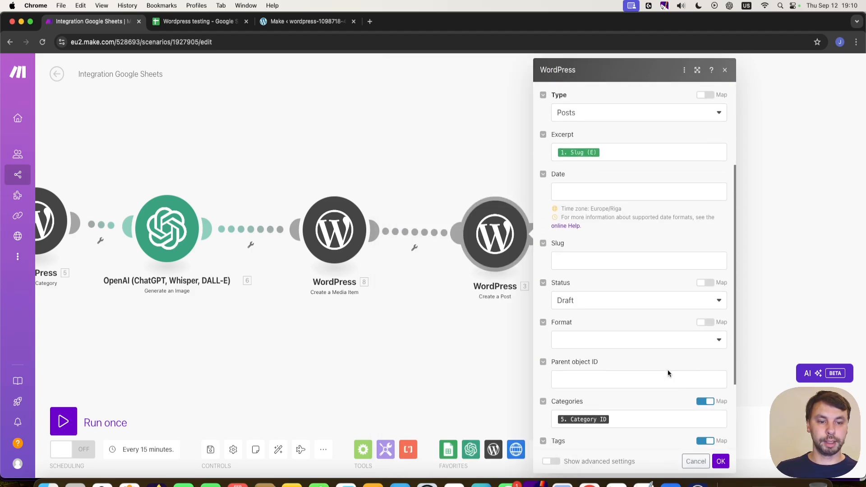
{"action": "left_click", "coordinate": [720, 461]}
Auto-align all the modules on the scenario canvas
{"action": "scroll", "coordinate": [388, 345], "scroll_direction": "down", "scroll_amount": 5}
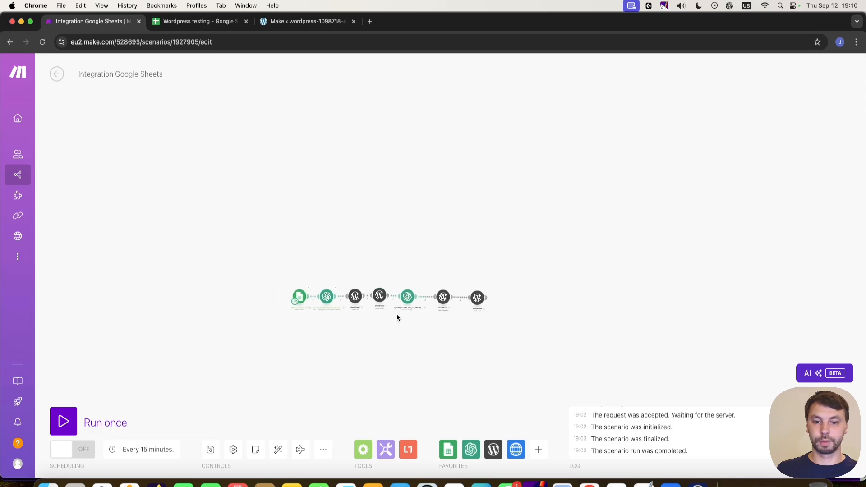
{"action": "scroll", "coordinate": [352, 338], "scroll_direction": "up", "scroll_amount": 5}
{"action": "left_click", "coordinate": [277, 450]}
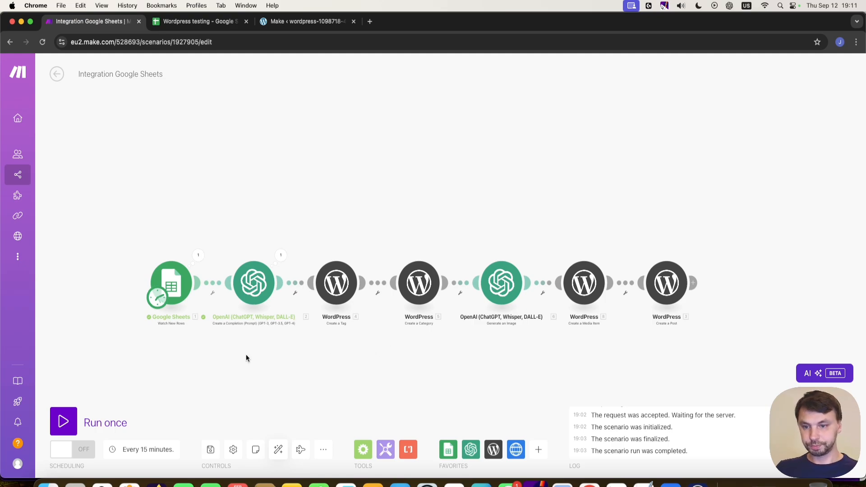
{"action": "left_click_drag", "start_coordinate": [246, 355], "coordinate": [264, 350]}
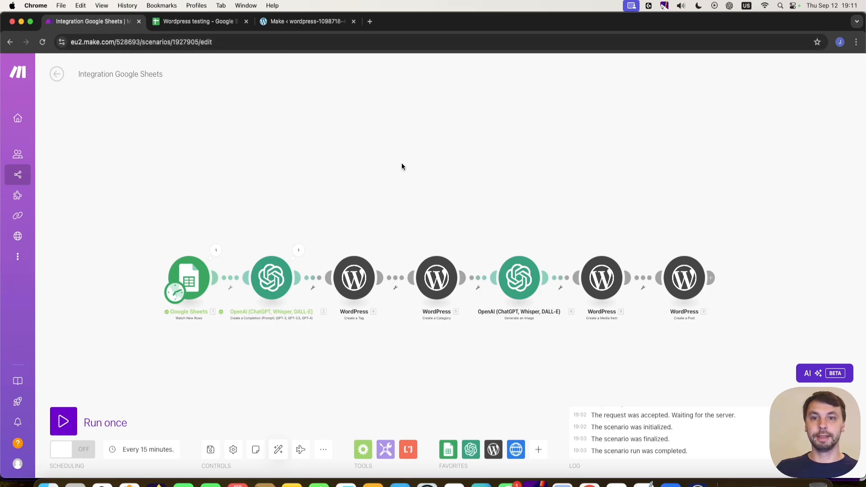
Set the Google Sheets trigger to start from All rows and run the scenario once
{"action": "right_click", "coordinate": [185, 272]}
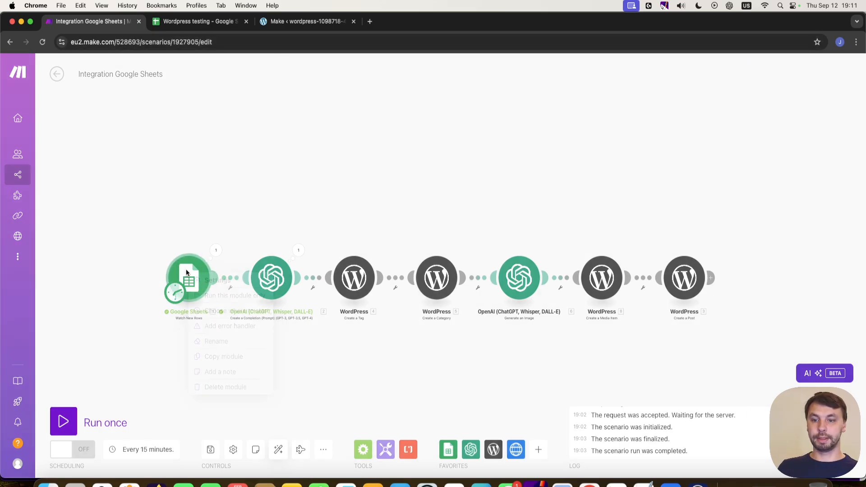
{"action": "left_click", "coordinate": [234, 311]}
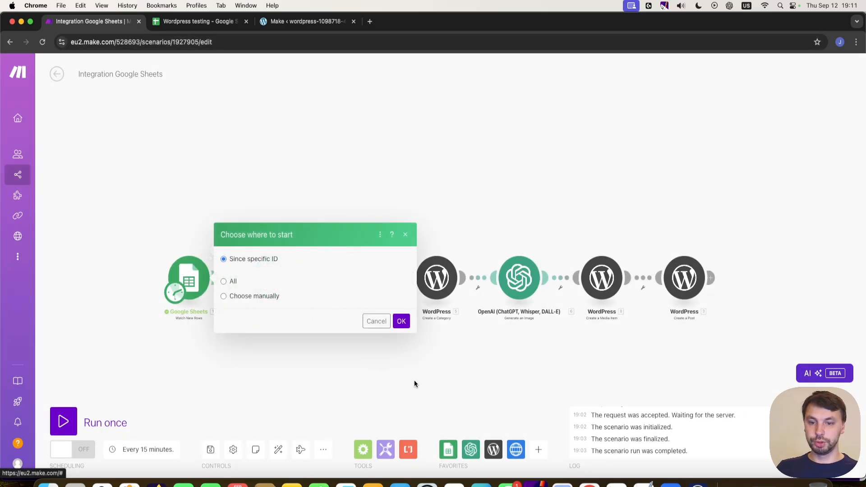
{"action": "left_click", "coordinate": [225, 295]}
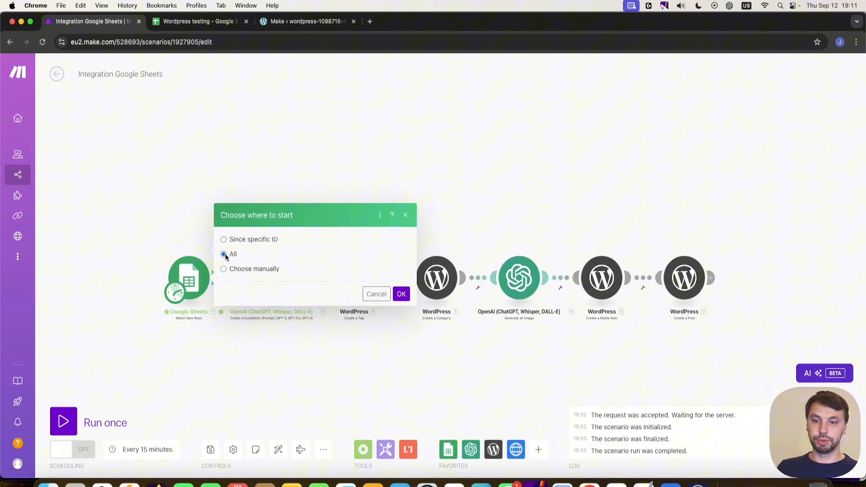
{"action": "left_click", "coordinate": [401, 294]}
{"action": "left_click", "coordinate": [63, 421]}
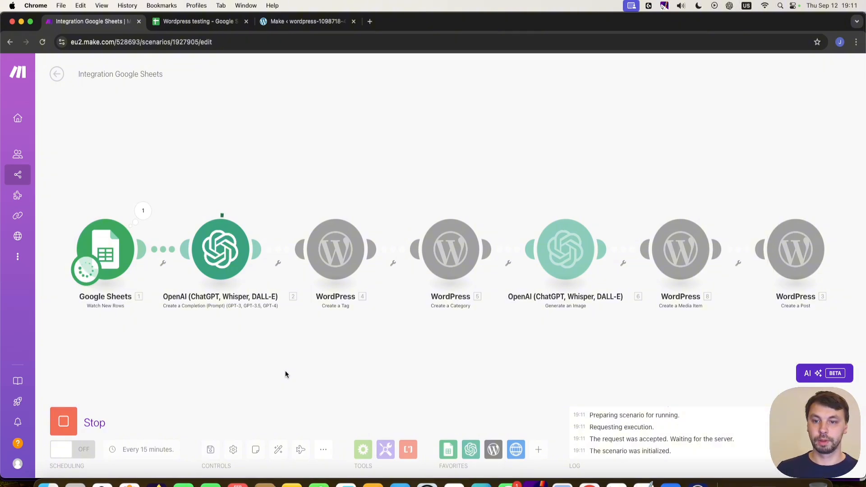
Follow the scenario run and inspect the output bundles of the Create a Tag and Create a Category modules
{"action": "left_click_drag", "start_coordinate": [499, 383], "coordinate": [420, 369]}
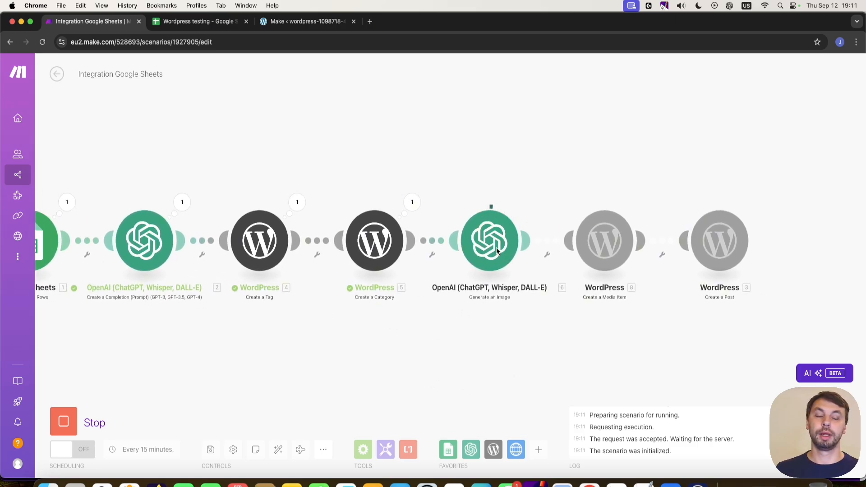
{"action": "scroll", "coordinate": [475, 301], "scroll_direction": "down", "scroll_amount": 5}
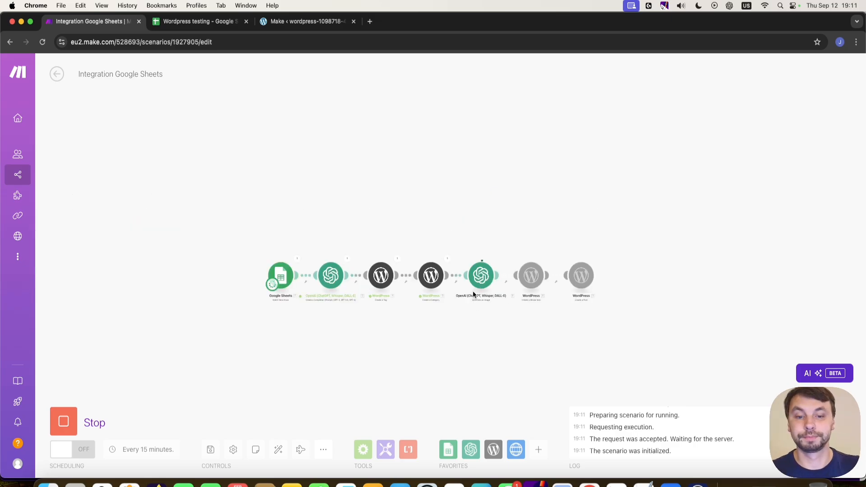
{"action": "scroll", "coordinate": [337, 294], "scroll_direction": "up", "scroll_amount": 6}
{"action": "left_click_drag", "start_coordinate": [278, 330], "coordinate": [285, 331]}
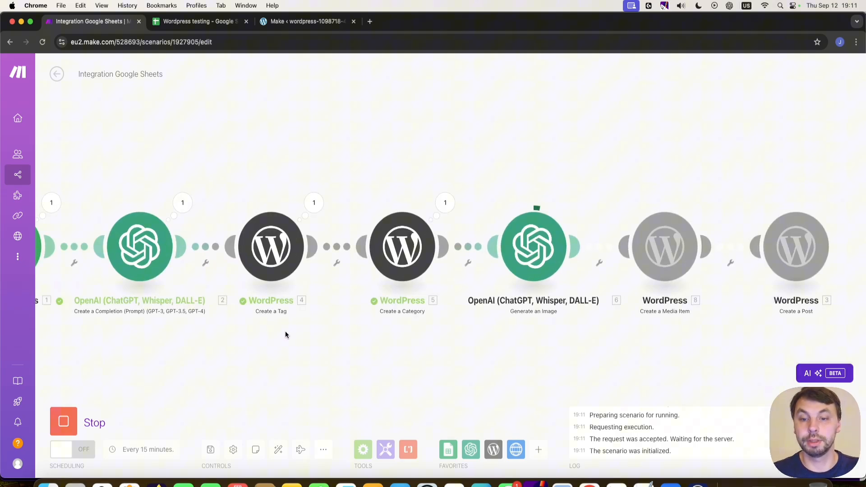
{"action": "left_click", "coordinate": [313, 203]}
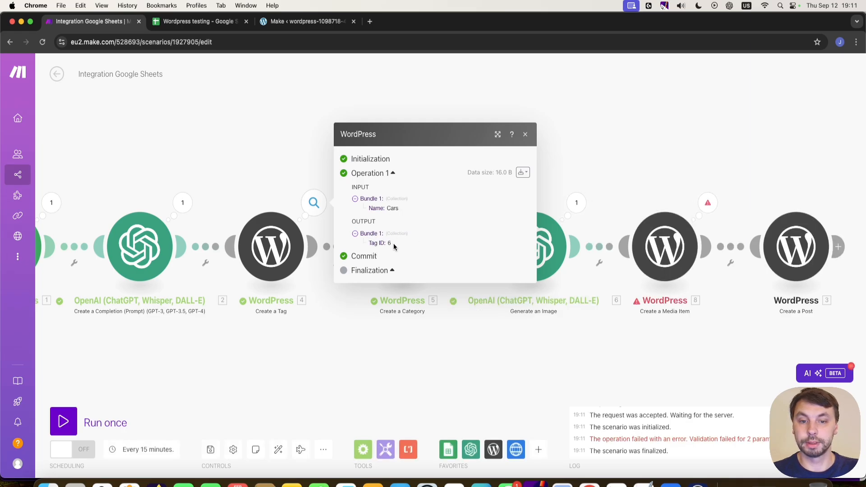
{"action": "left_click_drag", "start_coordinate": [393, 243], "coordinate": [368, 243]}
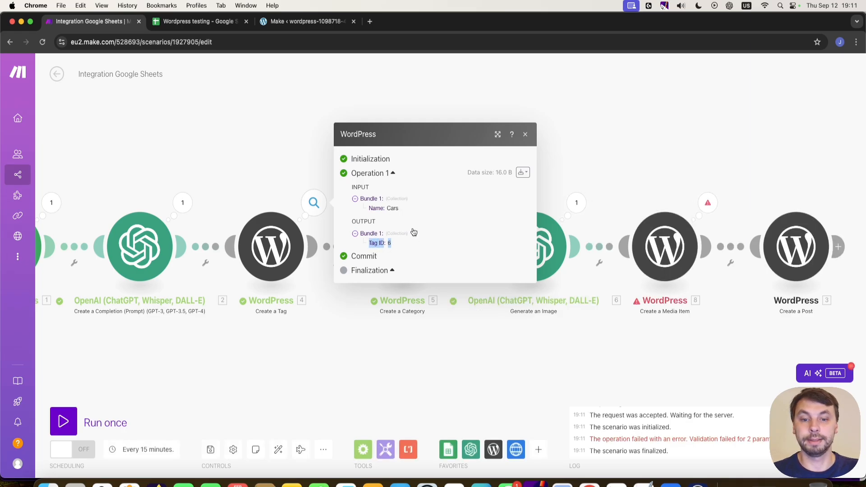
{"action": "left_click", "coordinate": [525, 135]}
{"action": "left_click", "coordinate": [445, 203]}
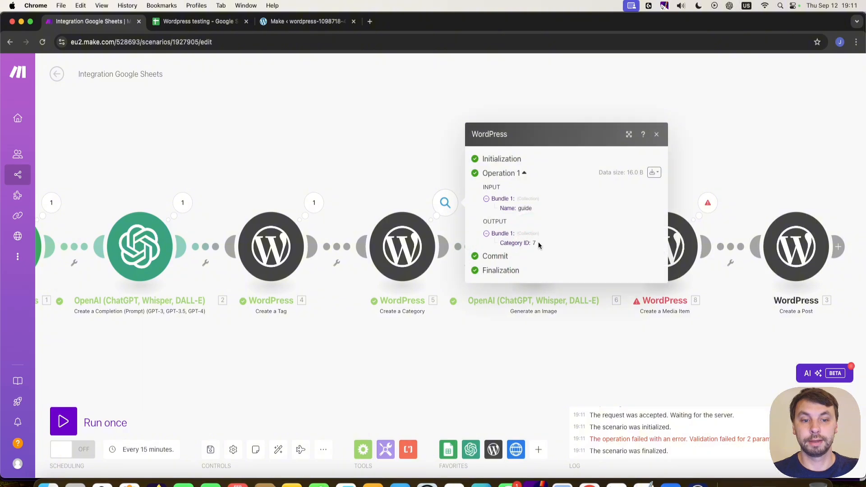
{"action": "left_click", "coordinate": [658, 135]}
Check the Create a Media Item module's run result and its File setting
{"action": "left_click_drag", "start_coordinate": [657, 131], "coordinate": [533, 137]}
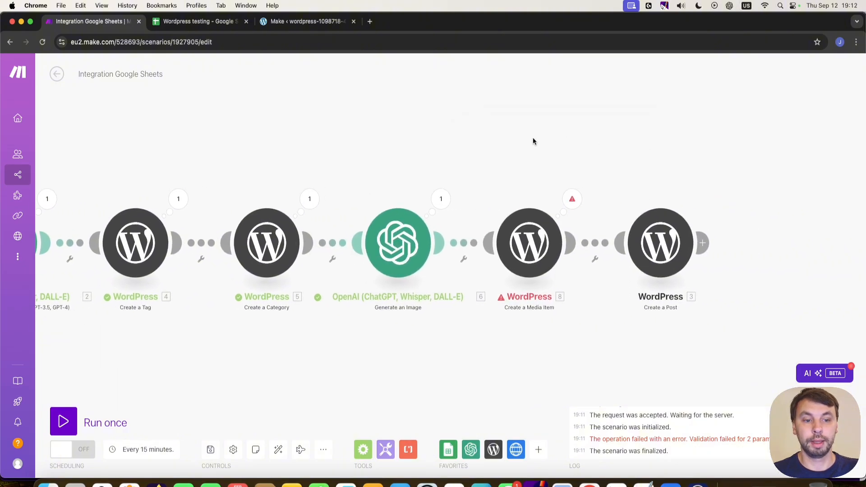
{"action": "left_click", "coordinate": [571, 199]}
{"action": "left_click", "coordinate": [529, 242]}
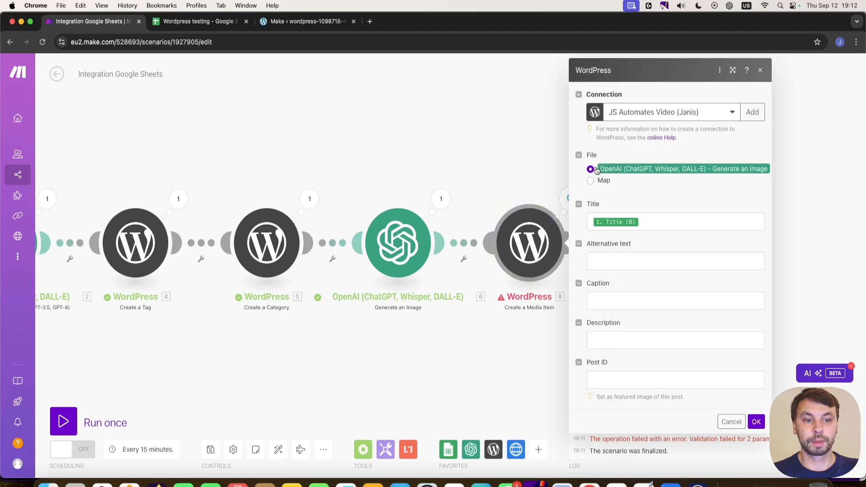
Show the Generate an Image module's advanced settings and go through the Size, Quality and Style options, choosing Vivid as the style
{"action": "left_click", "coordinate": [398, 242]}
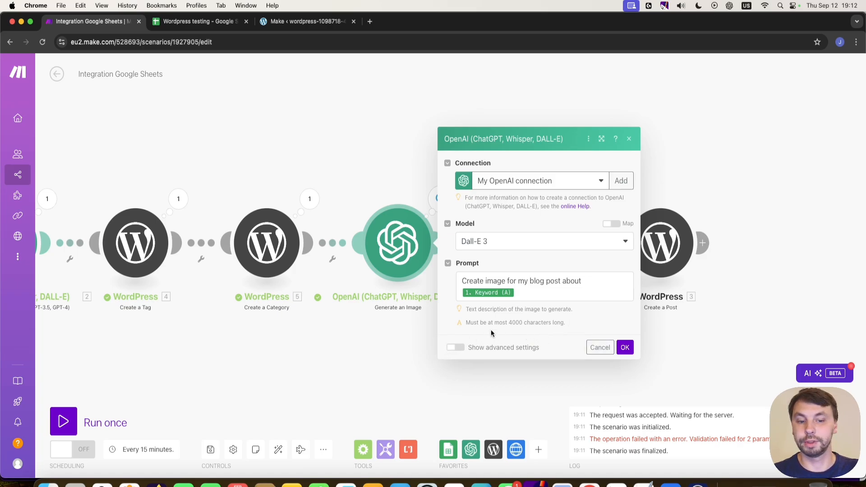
{"action": "left_click", "coordinate": [460, 351]}
{"action": "scroll", "coordinate": [482, 251], "scroll_direction": "down", "scroll_amount": 1}
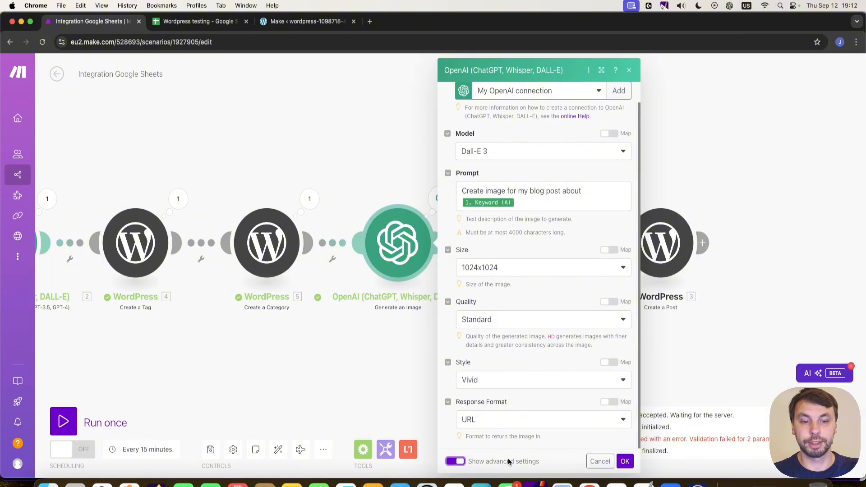
{"action": "left_click", "coordinate": [510, 267]}
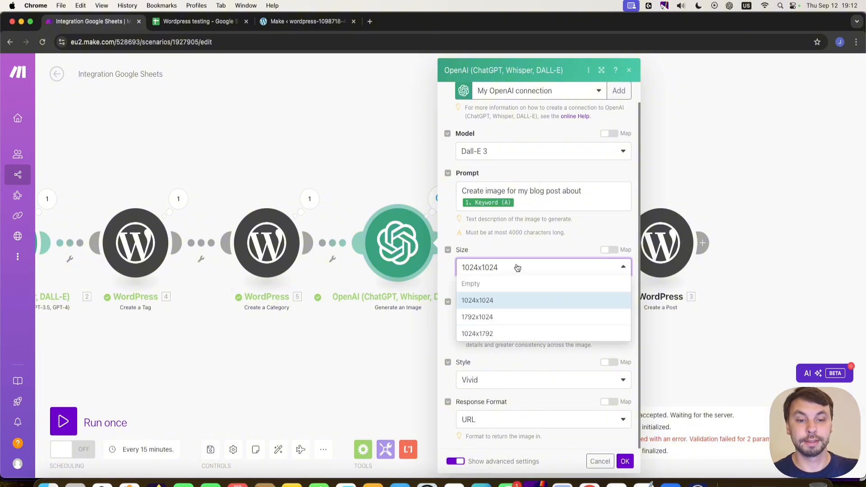
{"action": "left_click", "coordinate": [518, 270]}
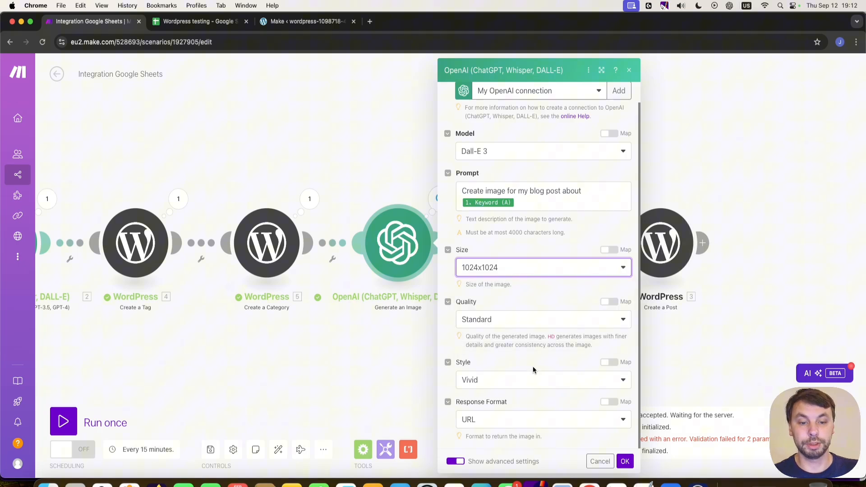
{"action": "left_click", "coordinate": [502, 321]}
{"action": "left_click", "coordinate": [507, 320]}
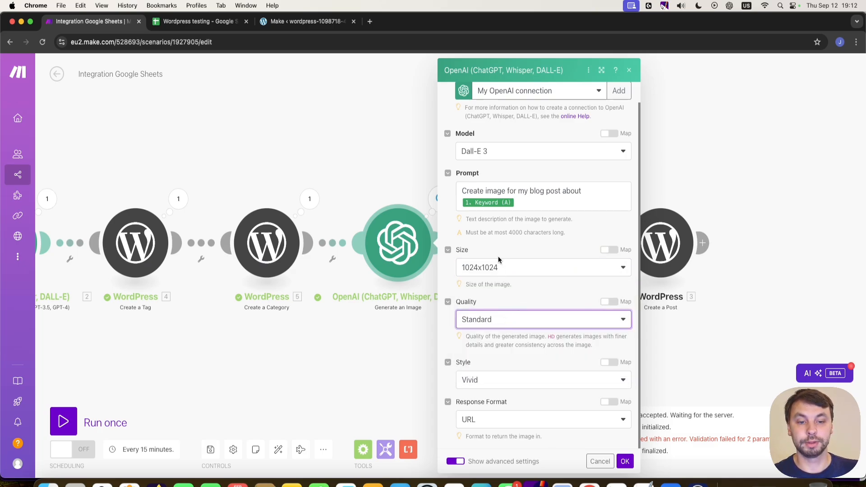
{"action": "left_click", "coordinate": [484, 383]}
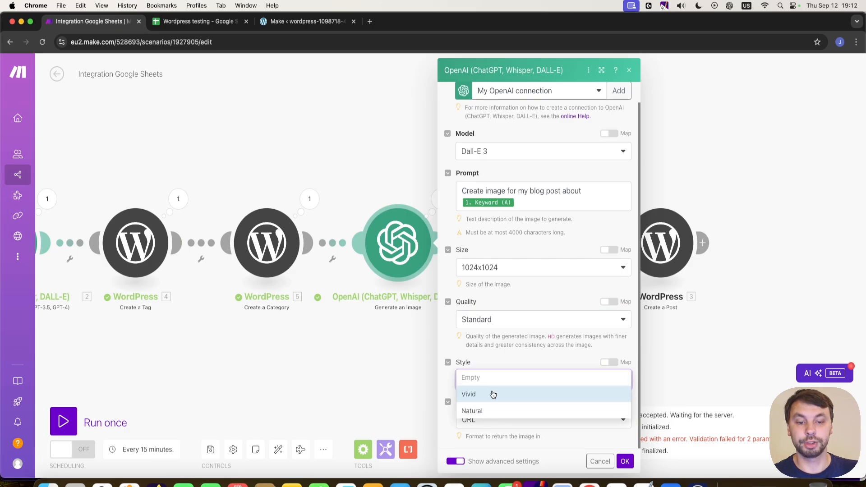
{"action": "left_click", "coordinate": [493, 394]}
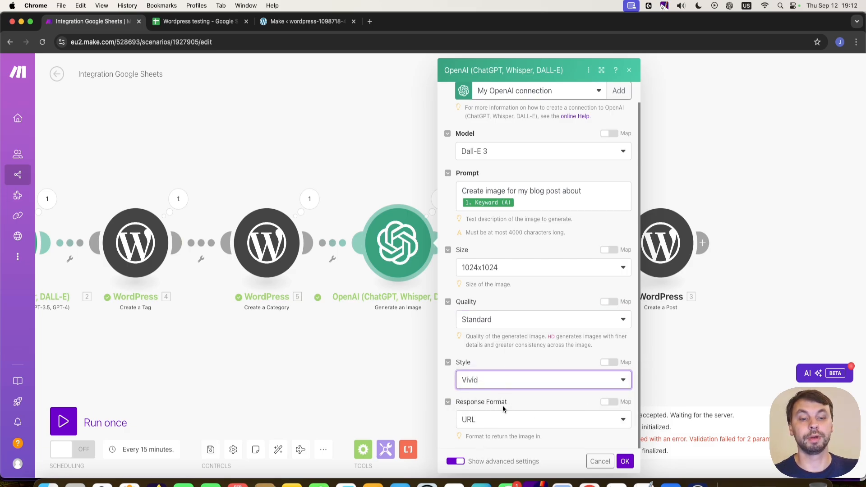
Set the Generate an Image module's Response Format to Image File and save its settings
{"action": "left_click", "coordinate": [495, 419]}
{"action": "left_click", "coordinate": [496, 452]}
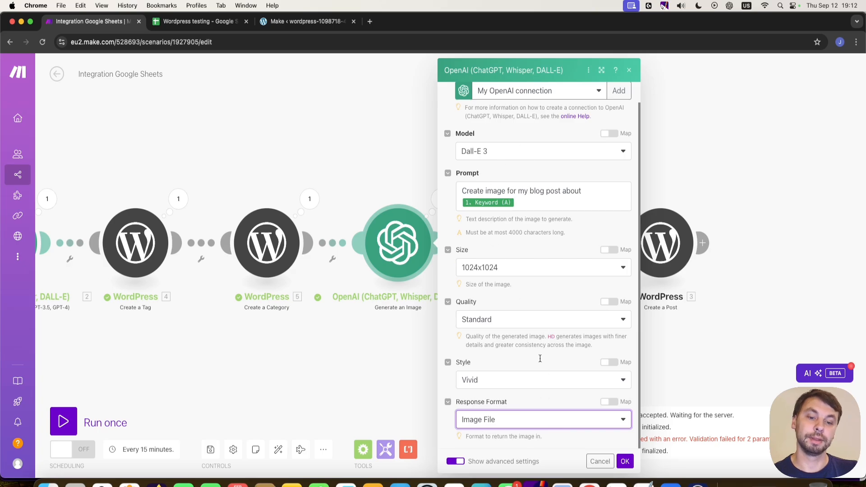
{"action": "left_click", "coordinate": [519, 419]}
{"action": "left_click", "coordinate": [489, 434]}
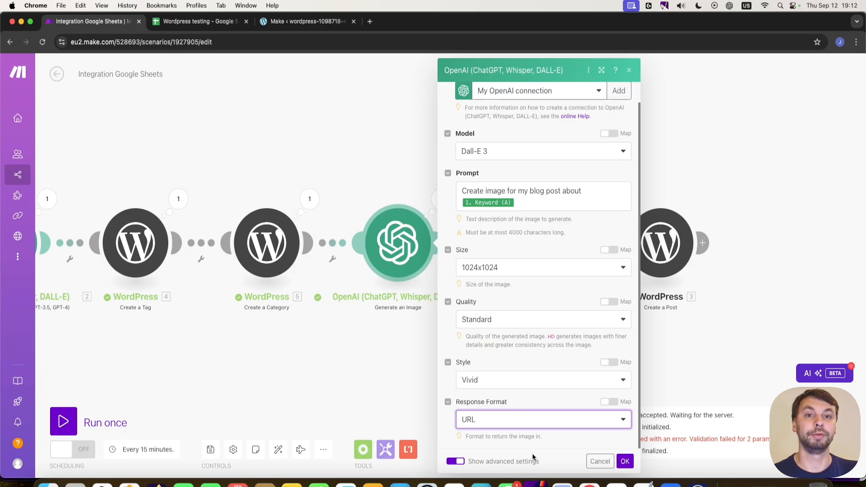
{"action": "left_click", "coordinate": [517, 422]}
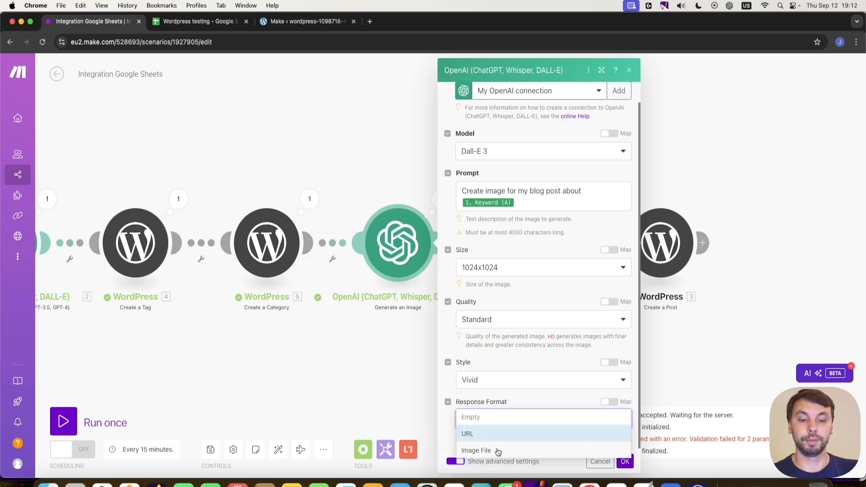
{"action": "left_click", "coordinate": [498, 451]}
{"action": "left_click", "coordinate": [626, 461]}
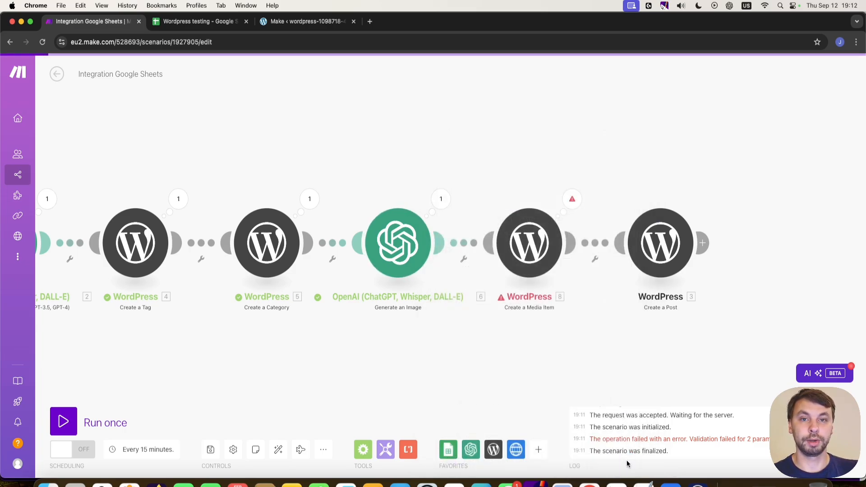
Review the File and Title mapping in the Create a Media Item module without changing it
{"action": "scroll", "coordinate": [523, 358], "scroll_direction": "down", "scroll_amount": 3}
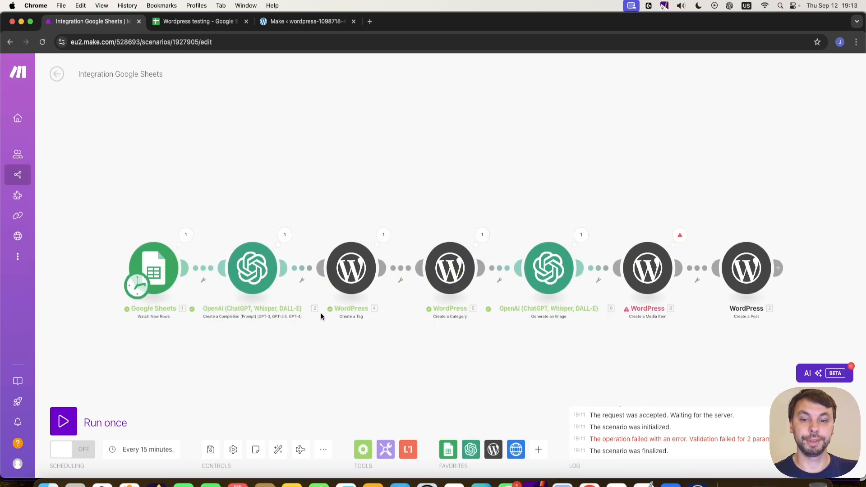
{"action": "left_click", "coordinate": [647, 268]}
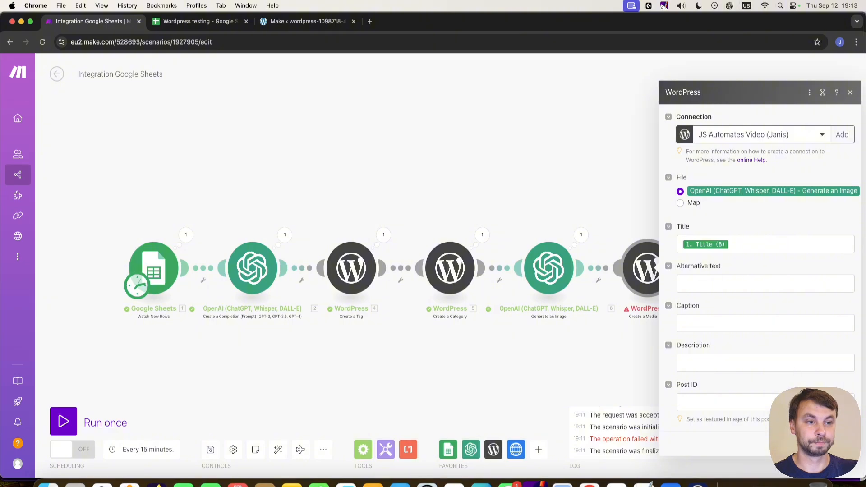
{"action": "left_click", "coordinate": [523, 367]}
Reset the Google Sheets trigger's starting point to All and run the whole scenario once again
{"action": "right_click", "coordinate": [160, 265]}
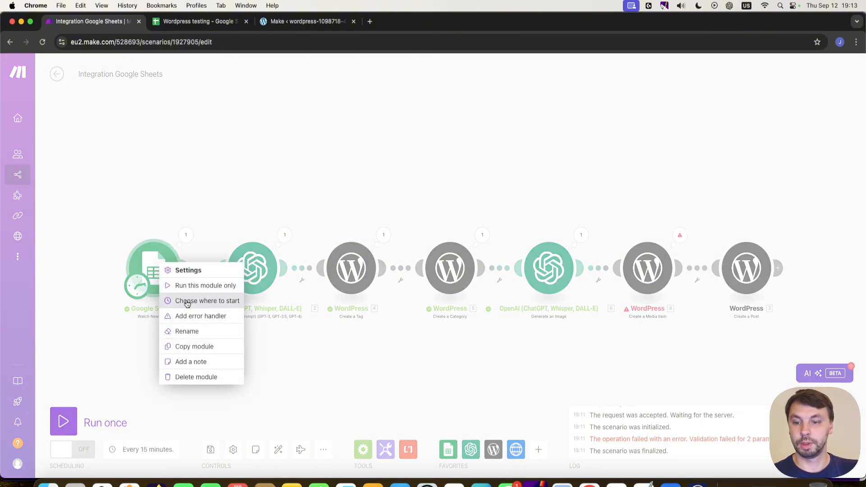
{"action": "left_click", "coordinate": [196, 301]}
{"action": "left_click", "coordinate": [193, 287]}
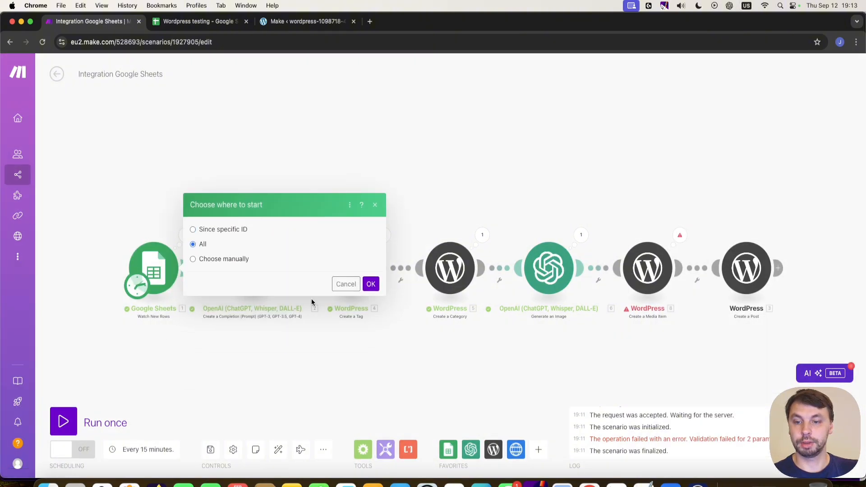
{"action": "left_click", "coordinate": [370, 283]}
{"action": "left_click", "coordinate": [63, 421]}
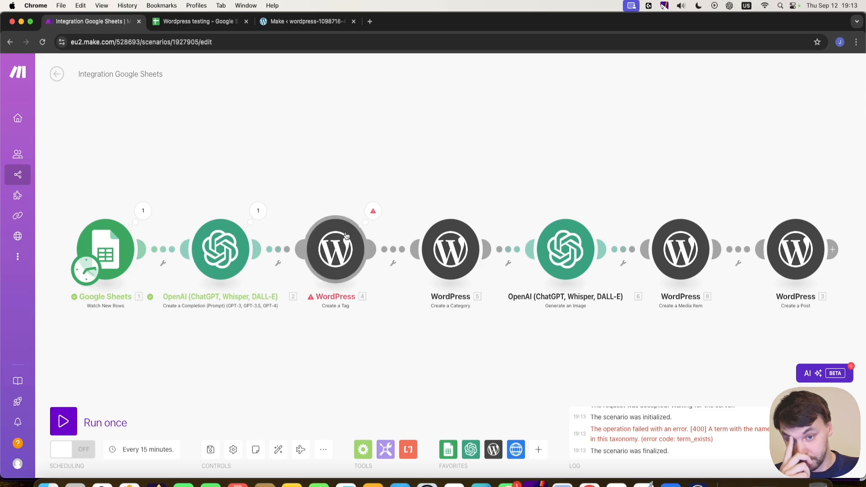
Append "-to-buy" to the mapped Tag (D) value in the Create a Tag module's Name and save the module
{"action": "left_click", "coordinate": [336, 247]}
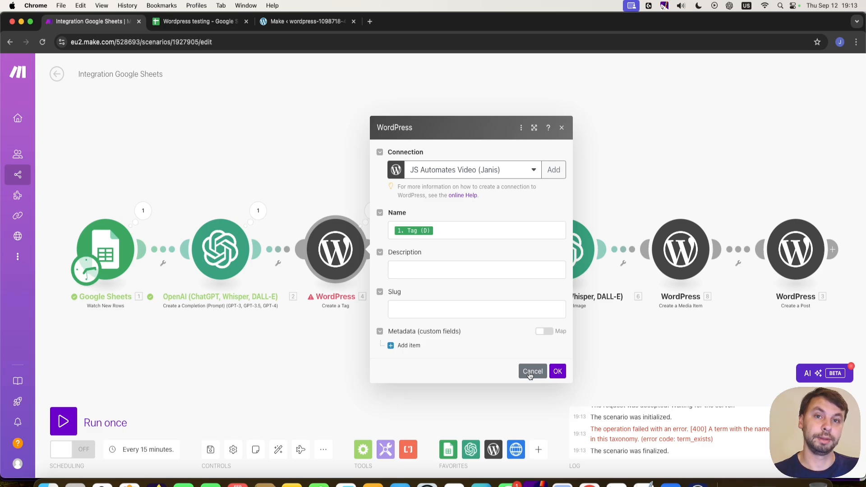
{"action": "left_click", "coordinate": [442, 229]}
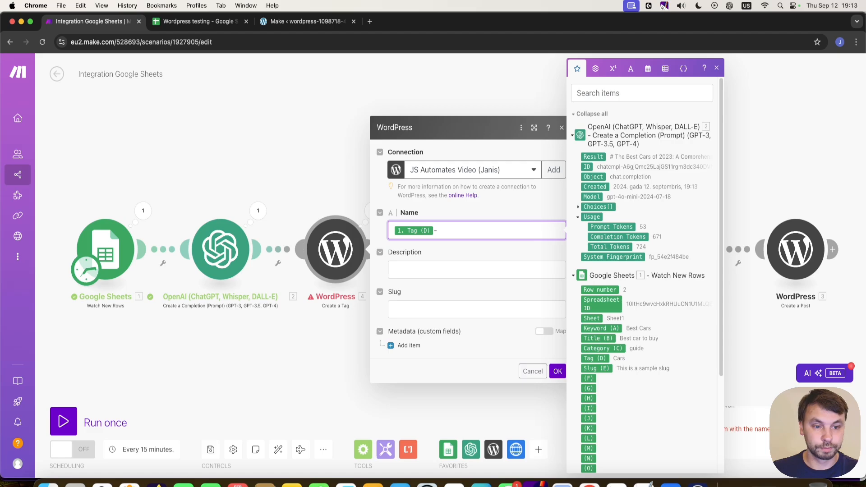
{"action": "type", "text": "-"}
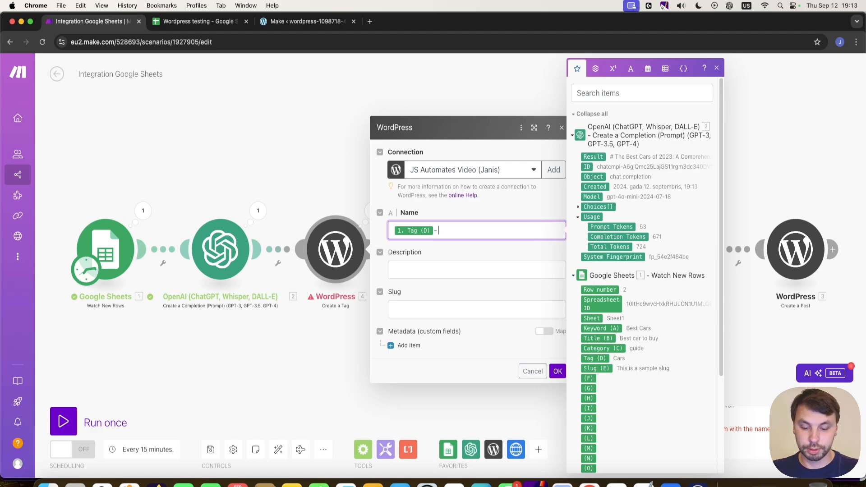
{"action": "type", "text": "to-buy"}
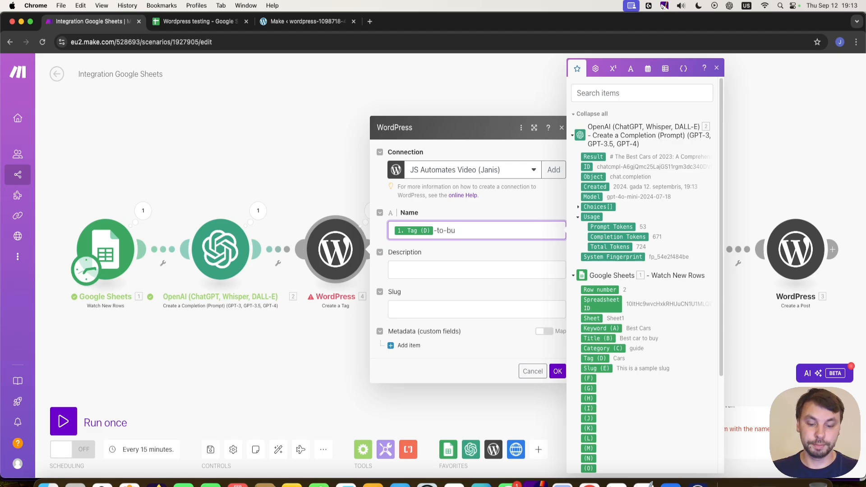
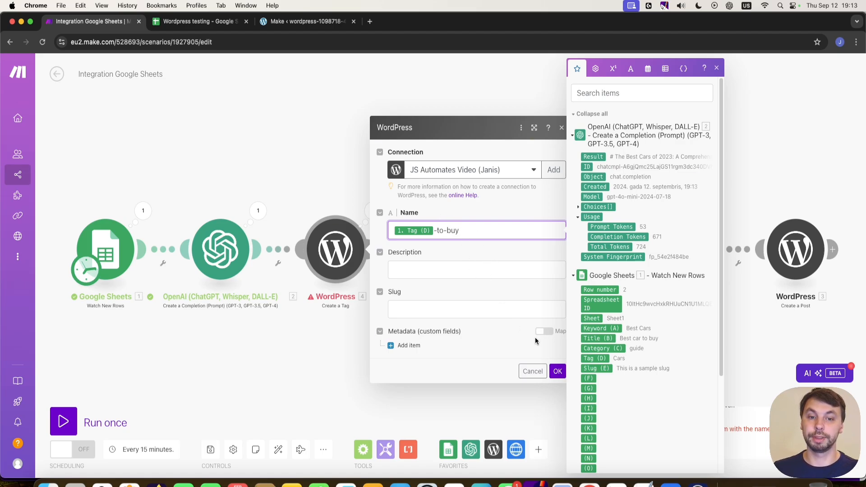
{"action": "left_click", "coordinate": [557, 370]}
Append "-today" to the mapped Category (C) value in the Create a Category module's Name and save the module
{"action": "left_click", "coordinate": [451, 249]}
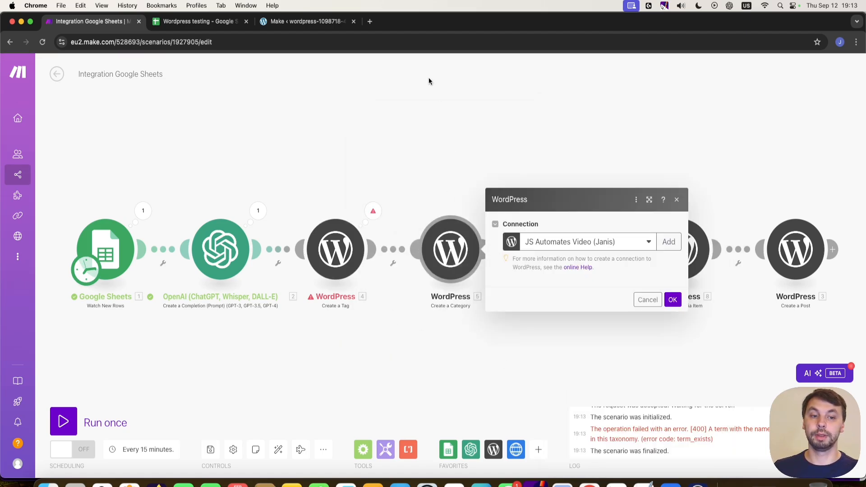
{"action": "left_click", "coordinate": [596, 209]}
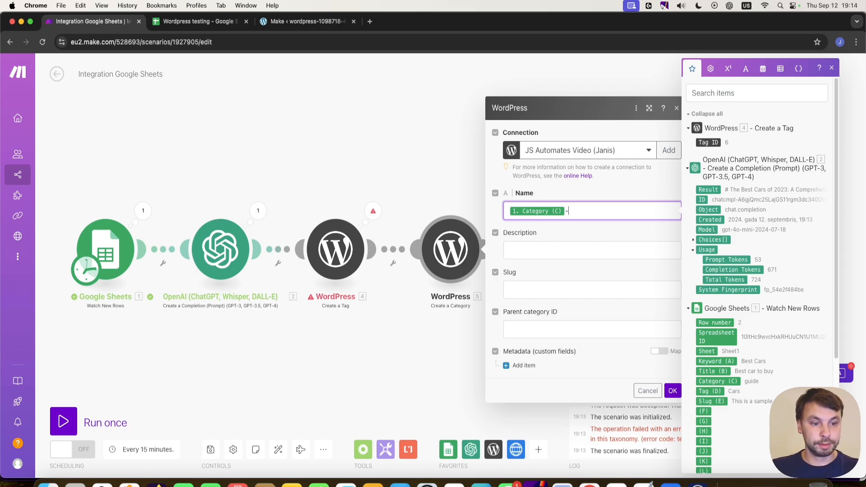
{"action": "type", "text": "-today"}
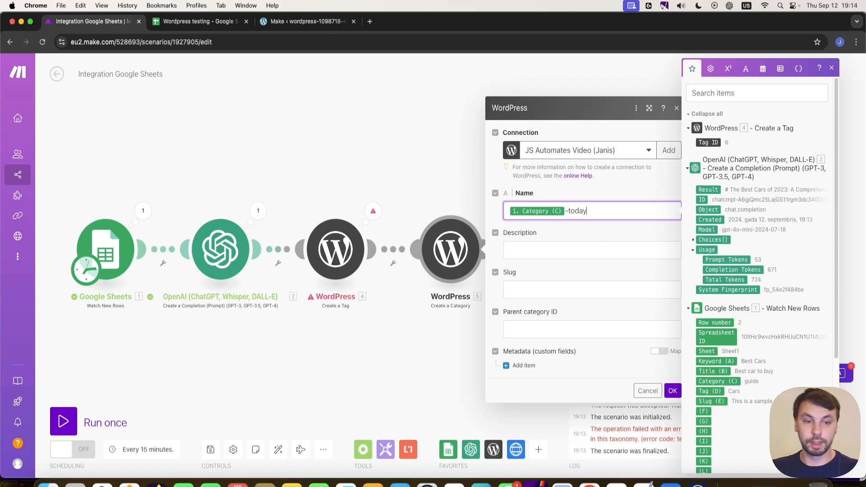
{"action": "left_click", "coordinate": [673, 391]}
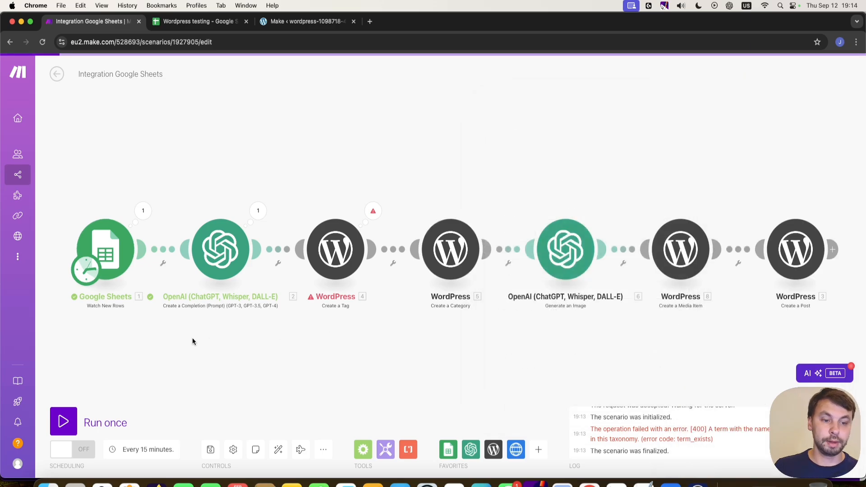
Set the Google Sheets trigger to start from All rows again and run the whole scenario once
{"action": "right_click", "coordinate": [103, 235]}
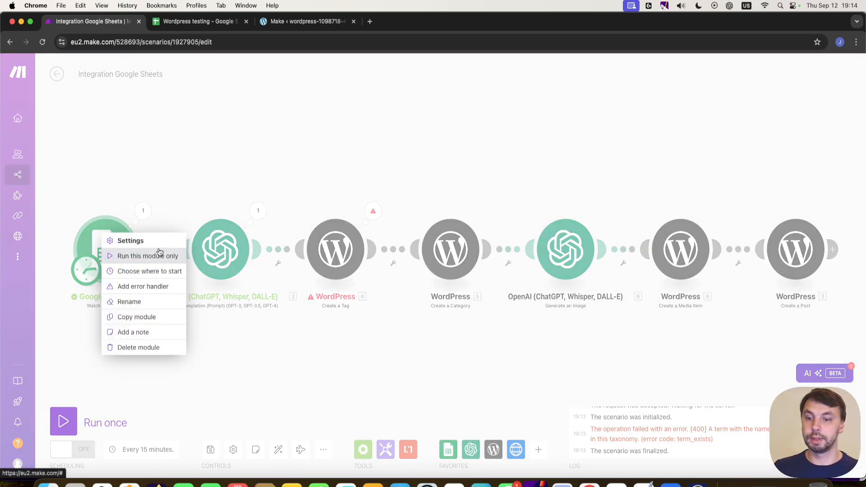
{"action": "left_click", "coordinate": [153, 271]}
{"action": "left_click", "coordinate": [161, 270]}
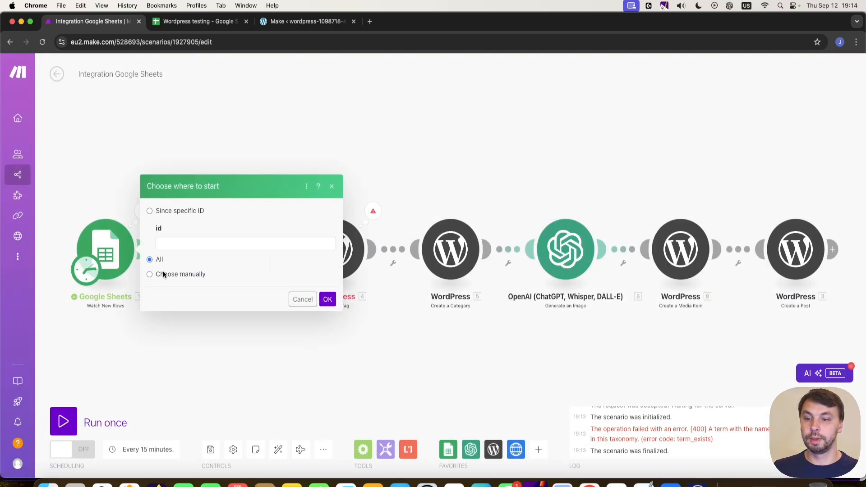
{"action": "left_click", "coordinate": [328, 266]}
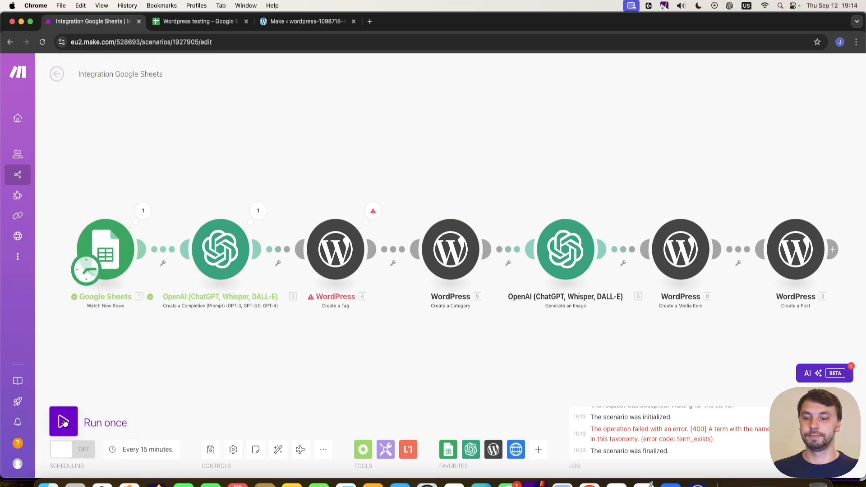
{"action": "left_click", "coordinate": [63, 421]}
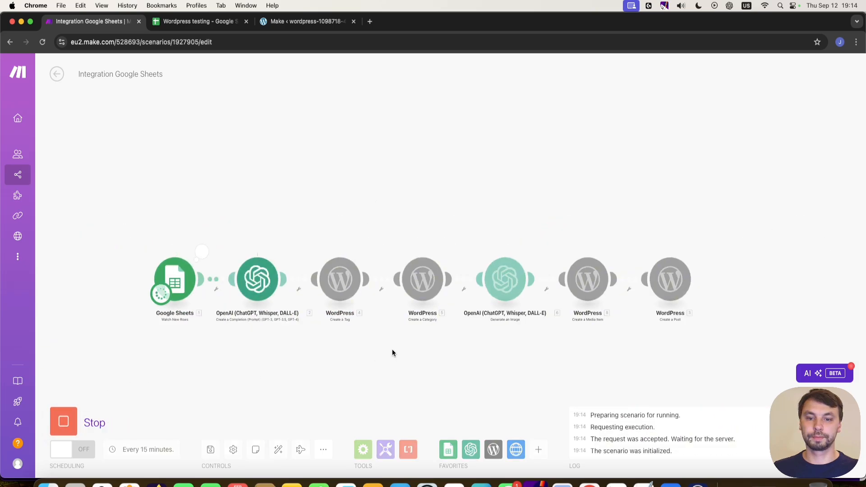
Inspect the run output of the Create a Tag, Create a Category and Generate an Image modules
{"action": "left_click_drag", "start_coordinate": [392, 352], "coordinate": [352, 348]}
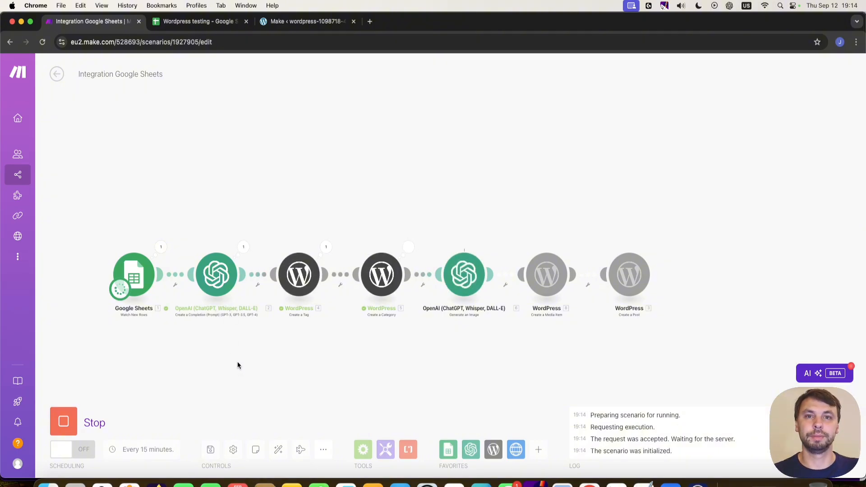
{"action": "left_click_drag", "start_coordinate": [383, 351], "coordinate": [365, 362]}
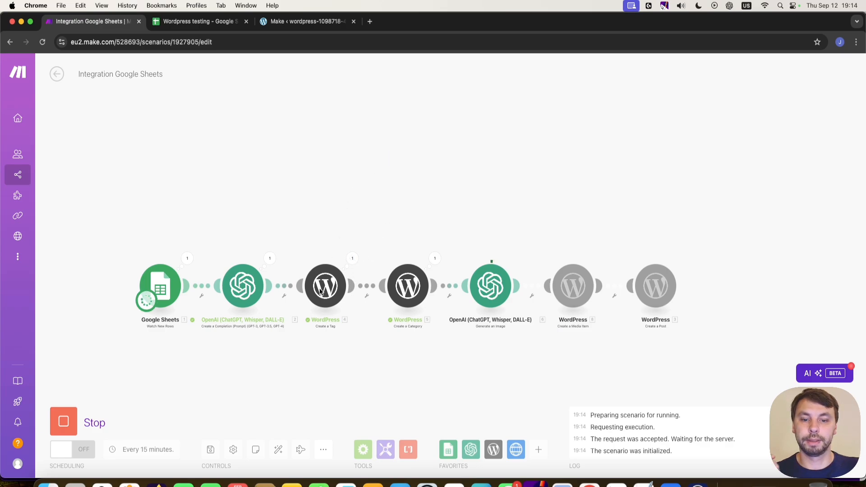
{"action": "left_click", "coordinate": [353, 258]}
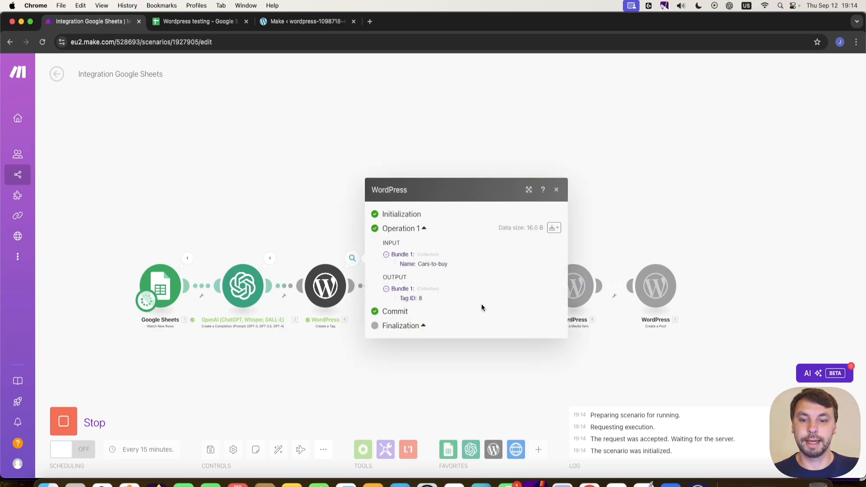
{"action": "left_click", "coordinate": [557, 191]}
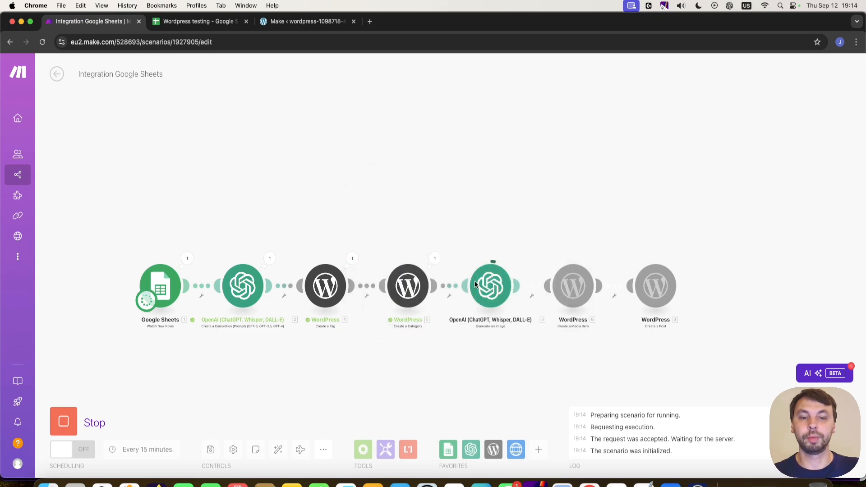
{"action": "left_click", "coordinate": [435, 259]}
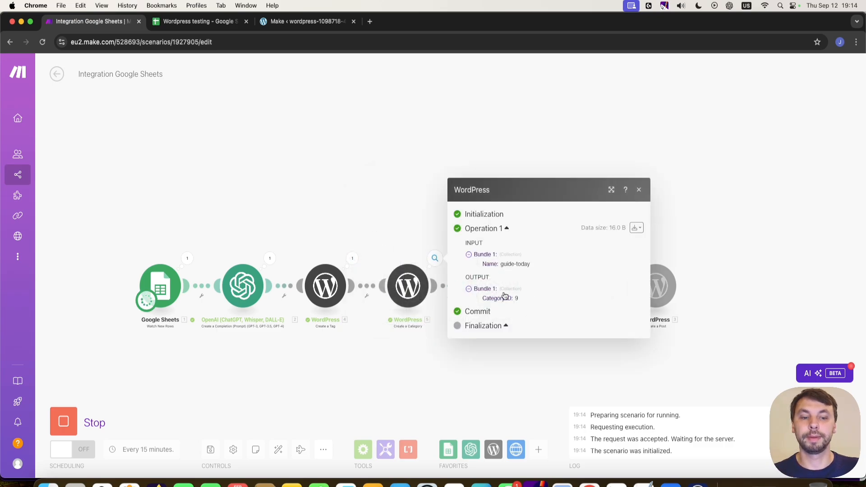
{"action": "left_click", "coordinate": [639, 189]}
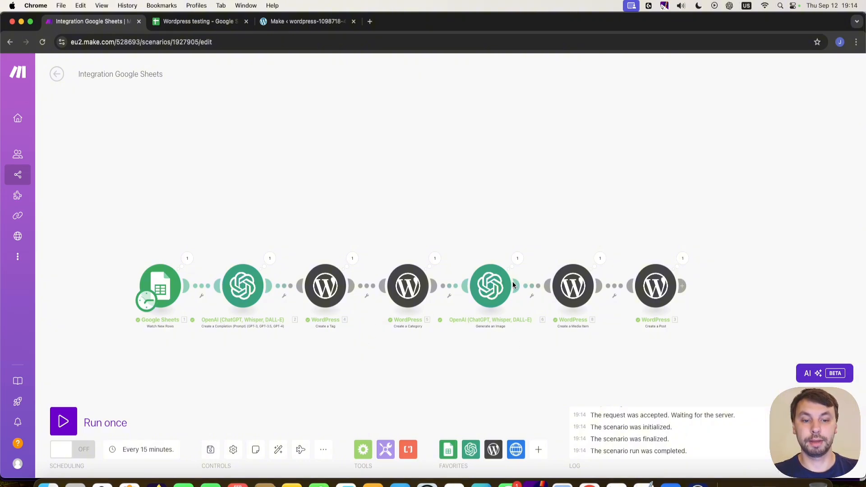
{"action": "left_click", "coordinate": [517, 258]}
{"action": "left_click", "coordinate": [472, 201]}
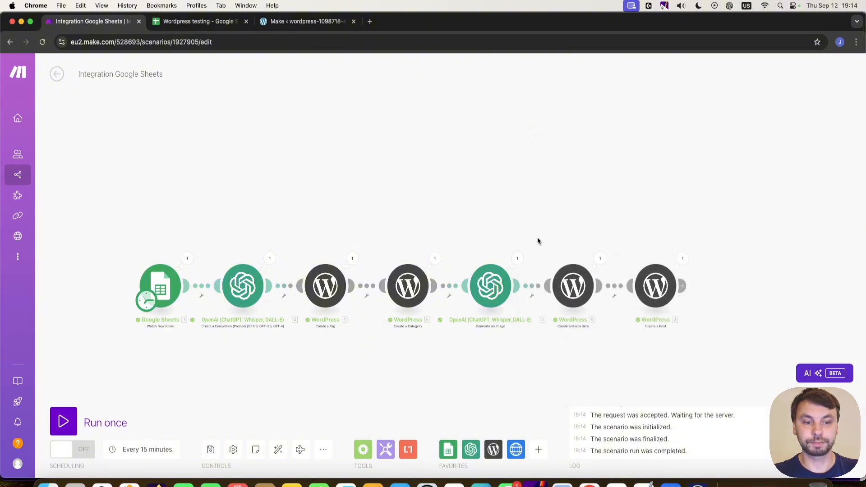
{"action": "left_click_drag", "start_coordinate": [538, 240], "coordinate": [389, 238]}
{"action": "scroll", "coordinate": [428, 319], "scroll_direction": "up", "scroll_amount": 3}
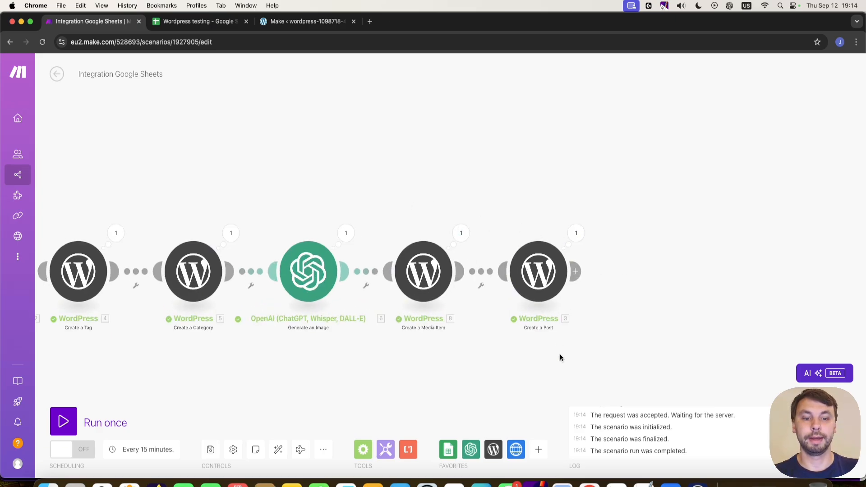
Switch to the WordPress admin and check the site's post tags and categories
{"action": "left_click", "coordinate": [289, 21]}
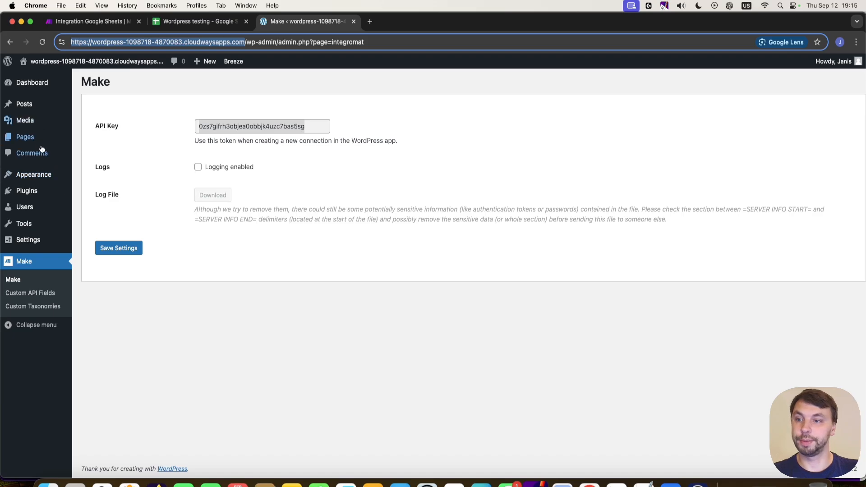
{"action": "mouse_move", "coordinate": [29, 195]}
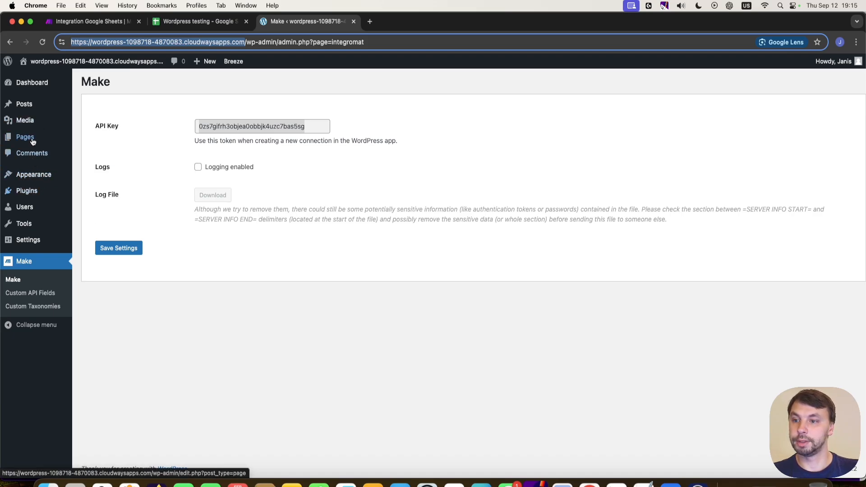
{"action": "mouse_move", "coordinate": [26, 105]}
{"action": "left_click", "coordinate": [87, 147]}
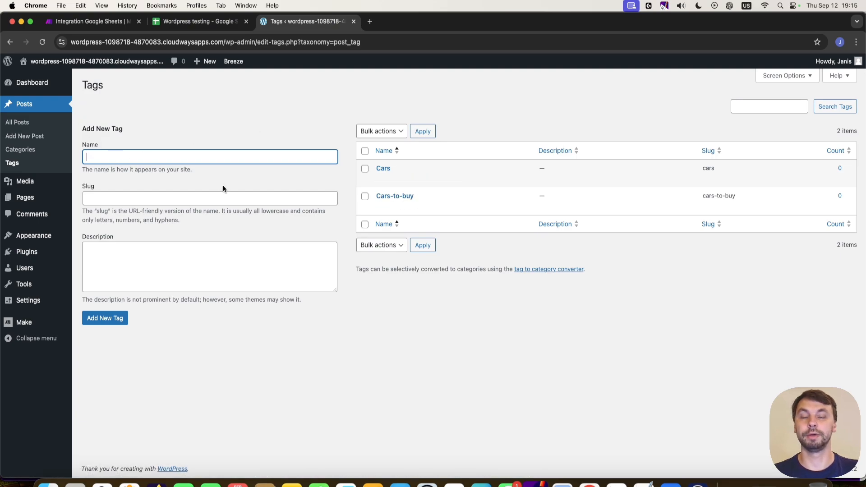
{"action": "left_click", "coordinate": [29, 151]}
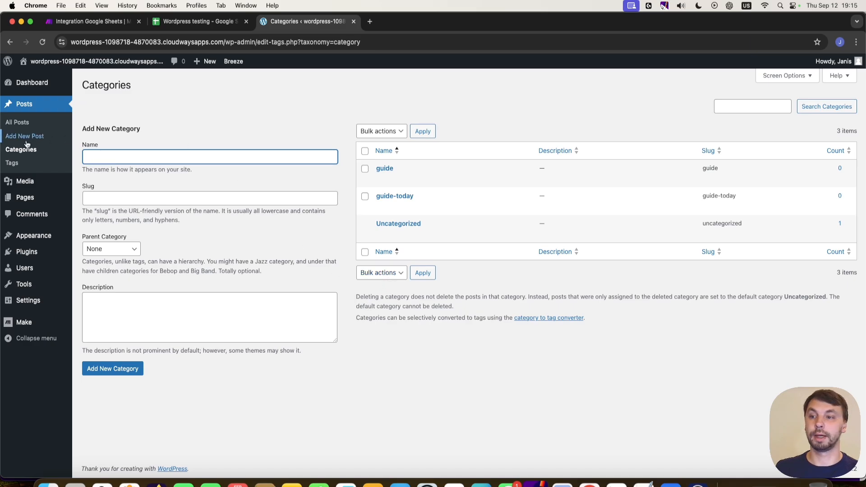
Open the "Best car to buy" draft from the list of all posts and review its text and featured image
{"action": "left_click", "coordinate": [18, 121]}
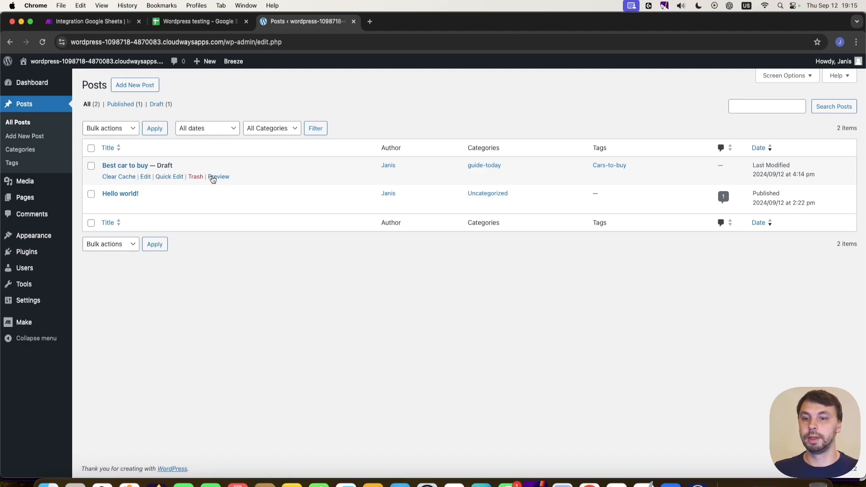
{"action": "left_click", "coordinate": [125, 165]}
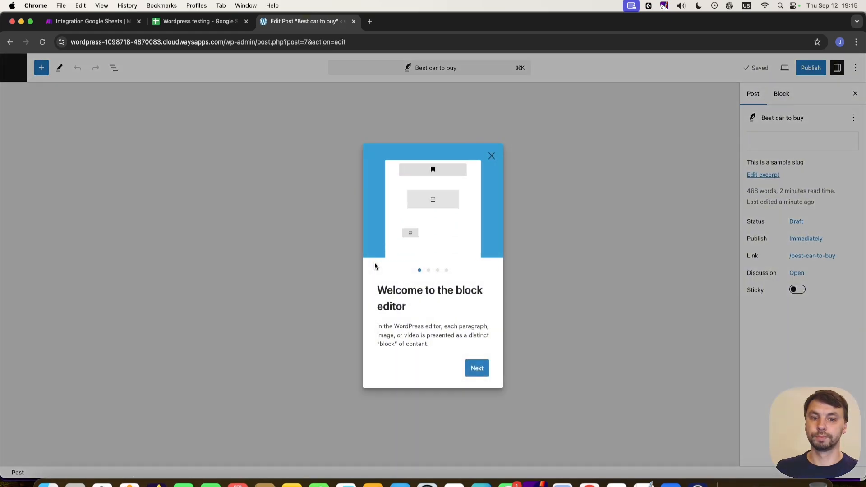
{"action": "left_click", "coordinate": [492, 156]}
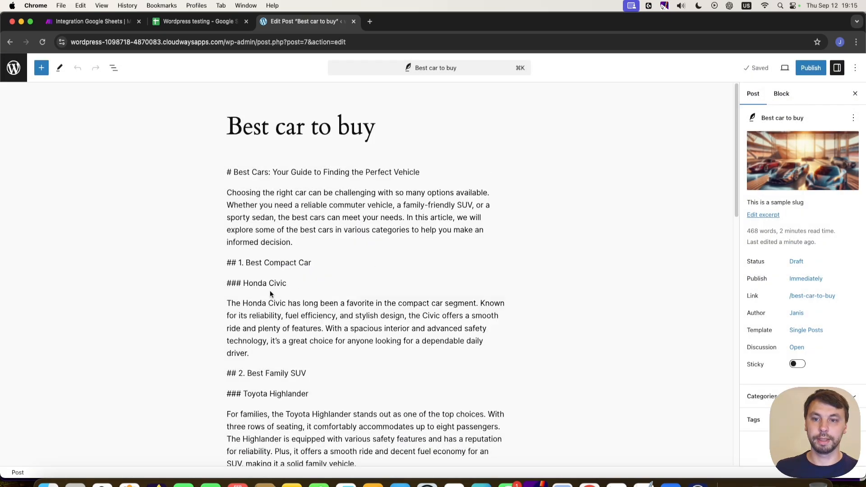
{"action": "scroll", "coordinate": [218, 228], "scroll_direction": "down", "scroll_amount": 12}
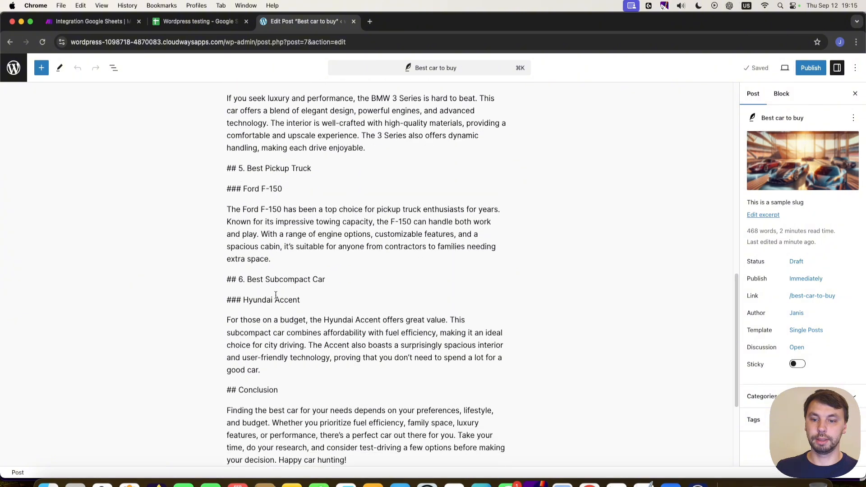
{"action": "scroll", "coordinate": [276, 295], "scroll_direction": "down", "scroll_amount": 4}
{"action": "scroll", "coordinate": [280, 309], "scroll_direction": "up", "scroll_amount": 15}
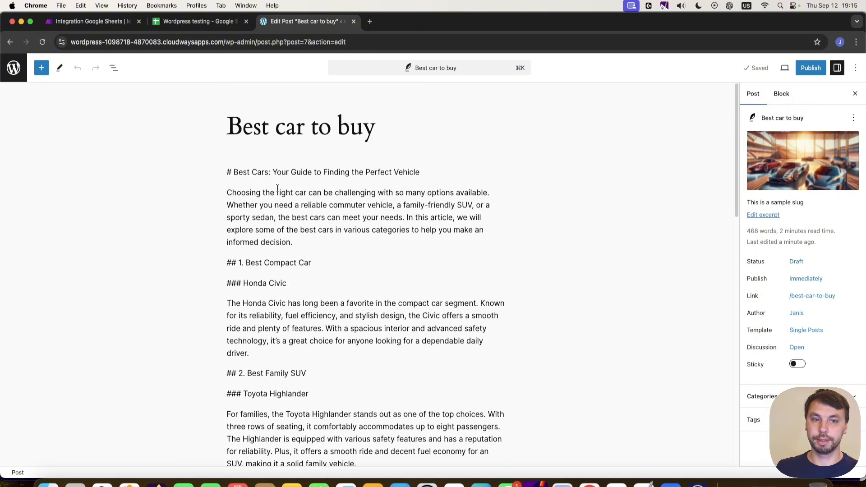
{"action": "mouse_move", "coordinate": [811, 145]}
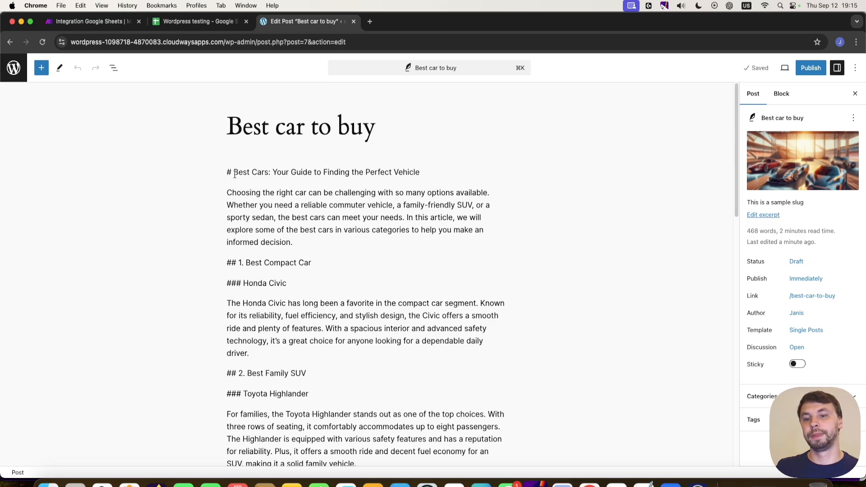
Highlight the Markdown # sign and the heading text in the draft's first line, leaving the text unedited
{"action": "left_click_drag", "start_coordinate": [235, 171], "coordinate": [227, 172]}
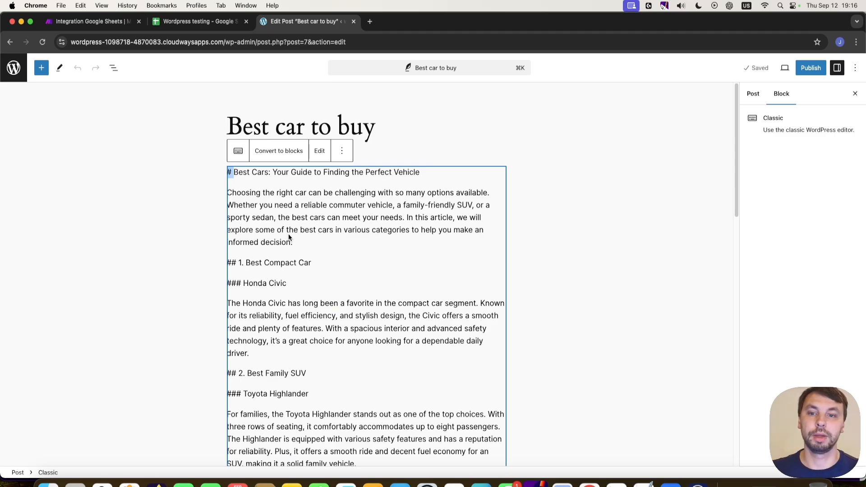
{"action": "left_click", "coordinate": [234, 173]}
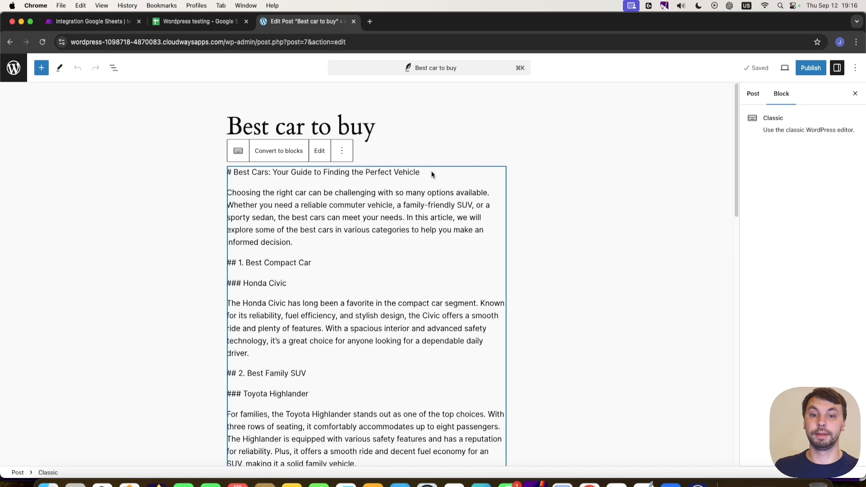
{"action": "left_click_drag", "start_coordinate": [431, 171], "coordinate": [232, 180]}
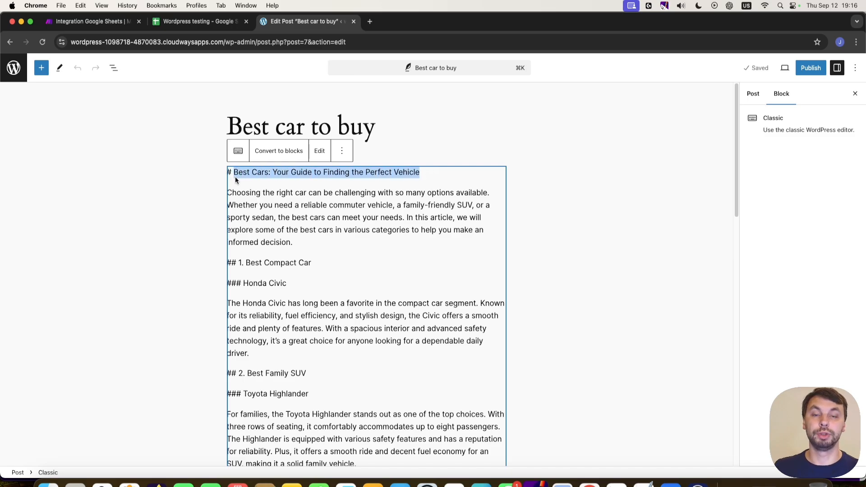
{"action": "left_click", "coordinate": [299, 240]}
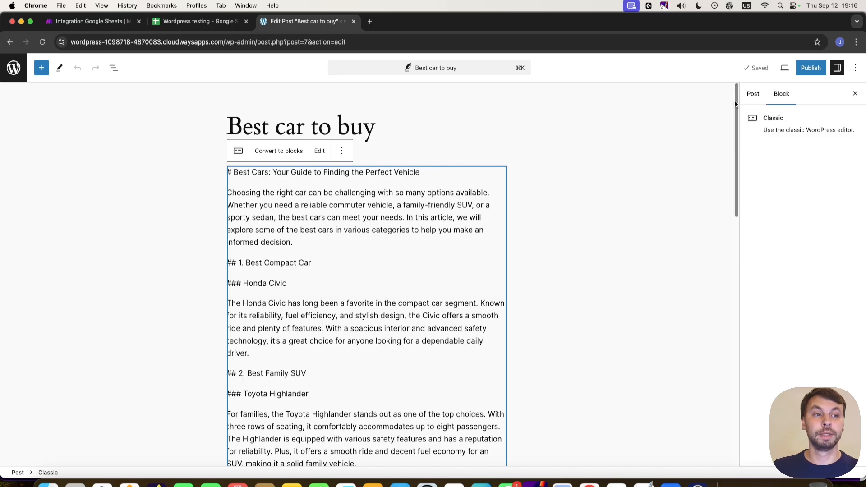
Publish the "Best car to buy" post and open its live page
{"action": "left_click", "coordinate": [810, 68]}
{"action": "left_click", "coordinate": [773, 67]}
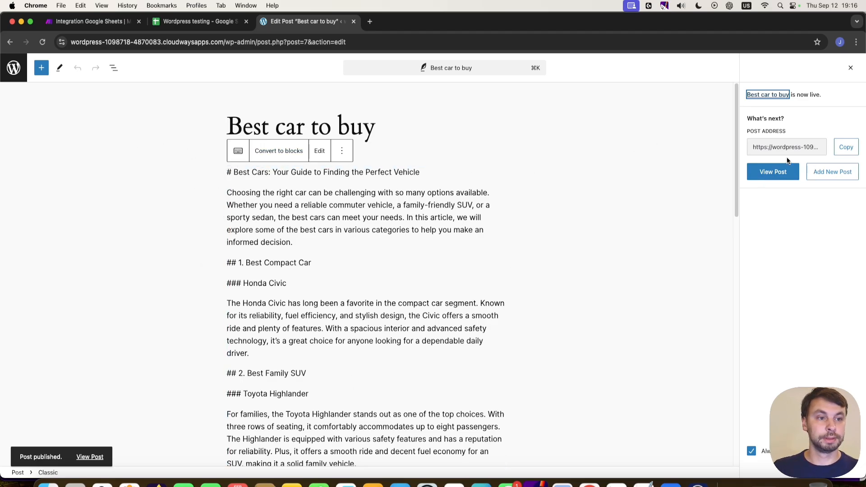
{"action": "left_click", "coordinate": [773, 172]}
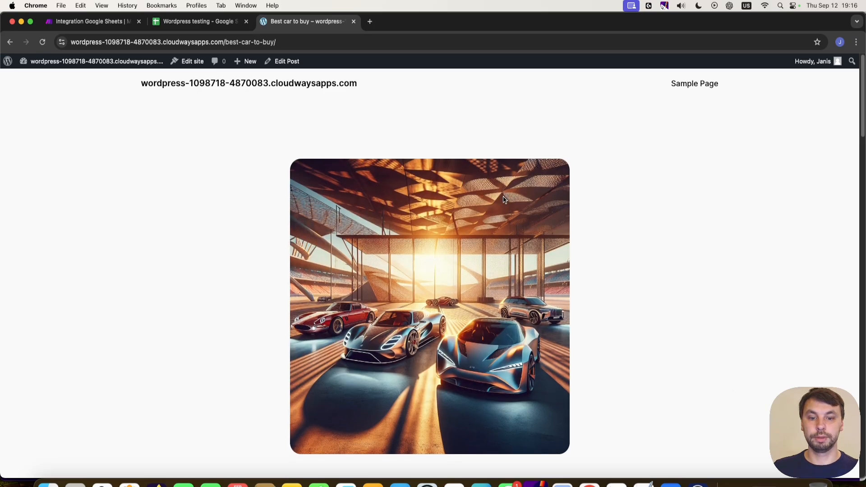
Review the published post's featured image, category, tag and body text, checking the Markdown # signs before the headings
{"action": "scroll", "coordinate": [416, 199], "scroll_direction": "down", "scroll_amount": 20}
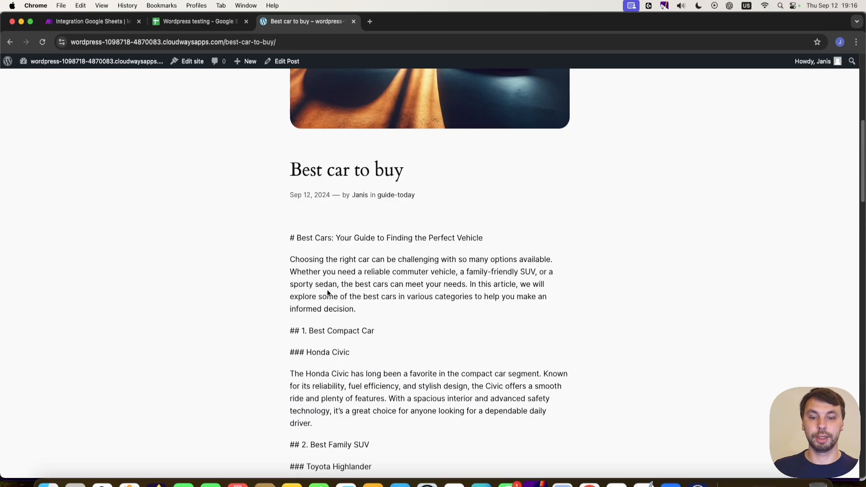
{"action": "scroll", "coordinate": [354, 296], "scroll_direction": "down", "scroll_amount": 5}
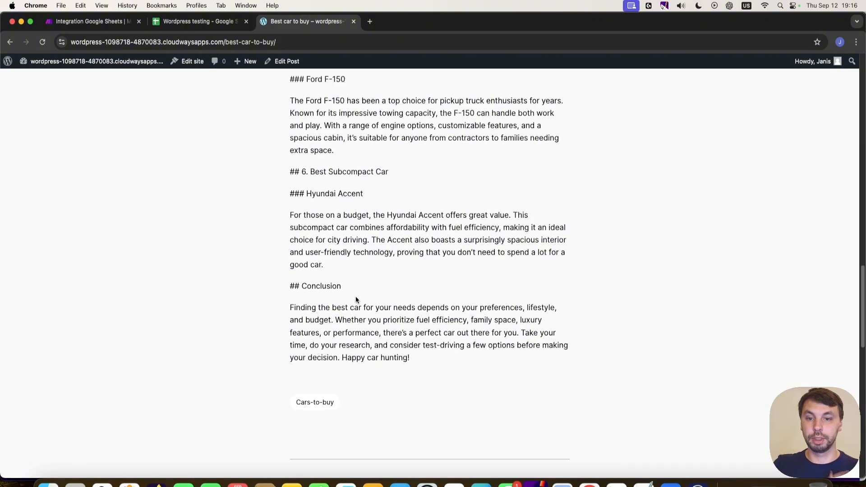
{"action": "scroll", "coordinate": [355, 297], "scroll_direction": "up", "scroll_amount": 3}
{"action": "scroll", "coordinate": [355, 296], "scroll_direction": "up", "scroll_amount": 15}
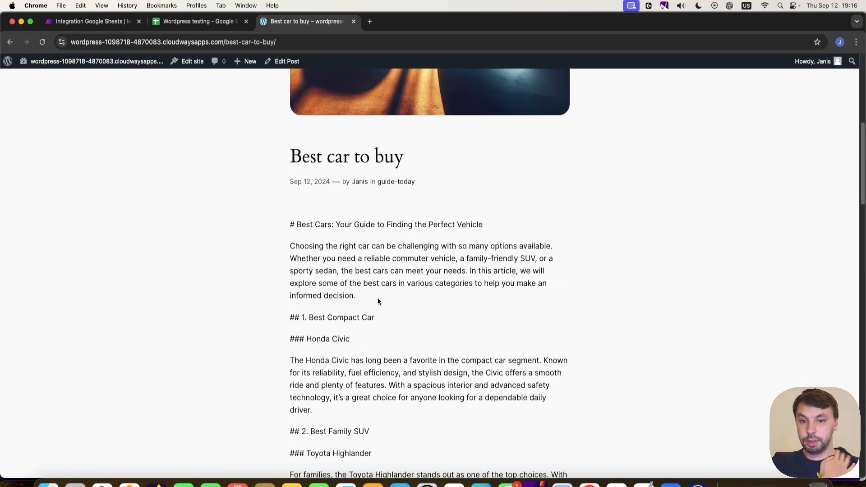
{"action": "left_click_drag", "start_coordinate": [290, 225], "coordinate": [297, 226]}
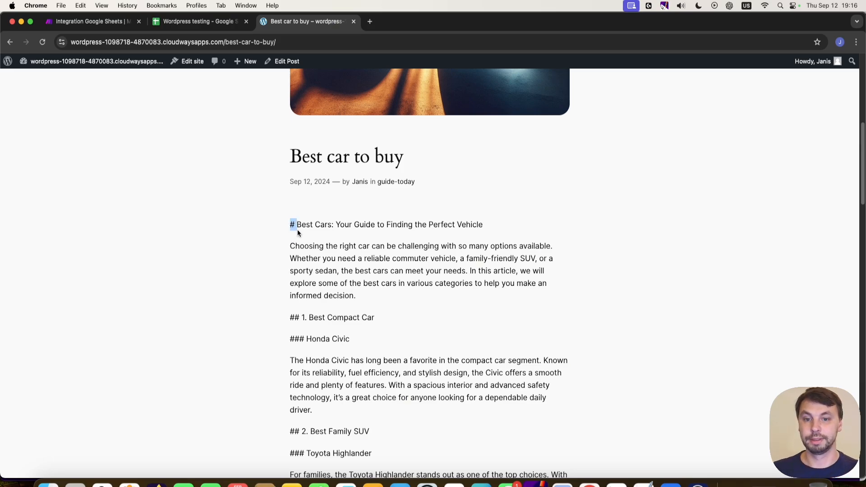
{"action": "scroll", "coordinate": [459, 264], "scroll_direction": "down", "scroll_amount": 8}
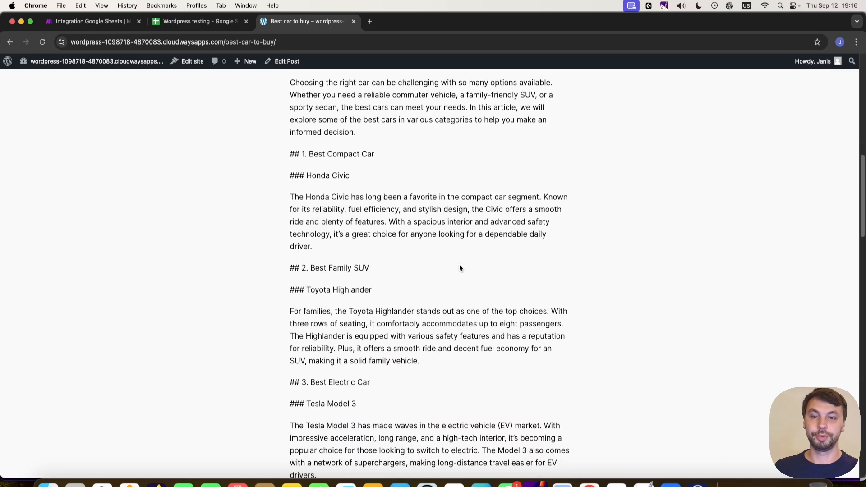
{"action": "scroll", "coordinate": [397, 342], "scroll_direction": "down", "scroll_amount": 18}
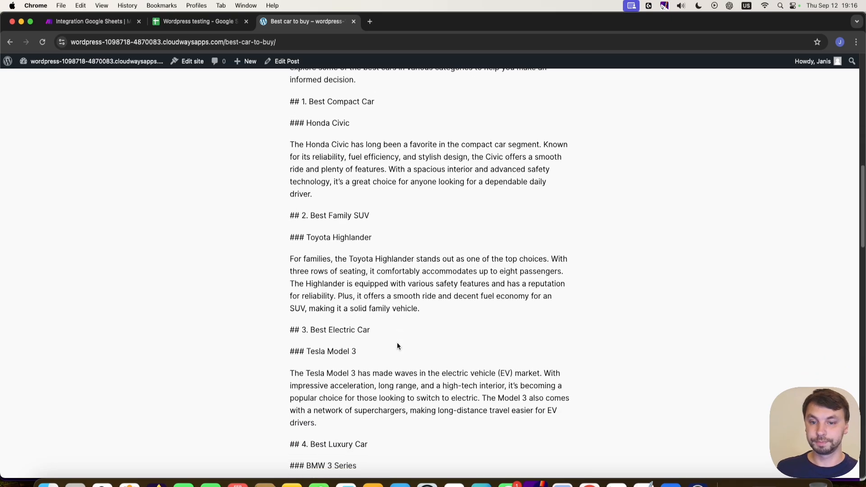
{"action": "scroll", "coordinate": [397, 345], "scroll_direction": "up", "scroll_amount": 20}
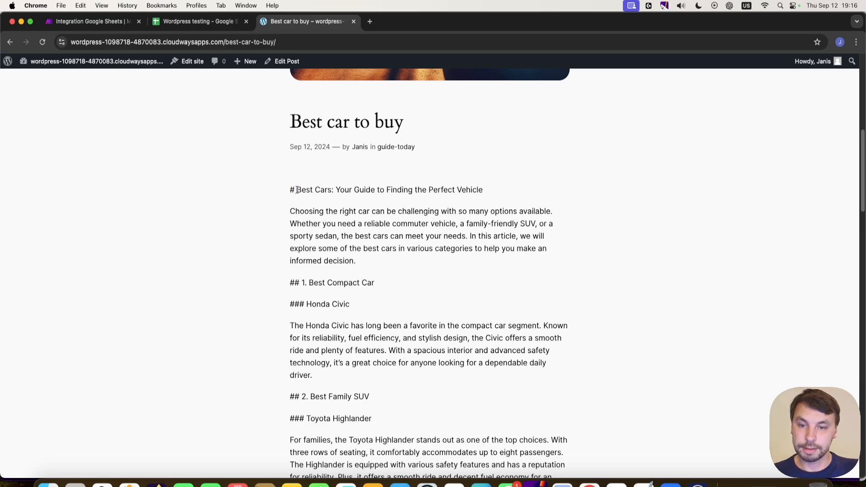
Switch to Make and append to the article prompt "please don't use # instead add <h2> or <h3> for title, <li><ul><p> for paragraphs"
{"action": "left_click", "coordinate": [90, 22]}
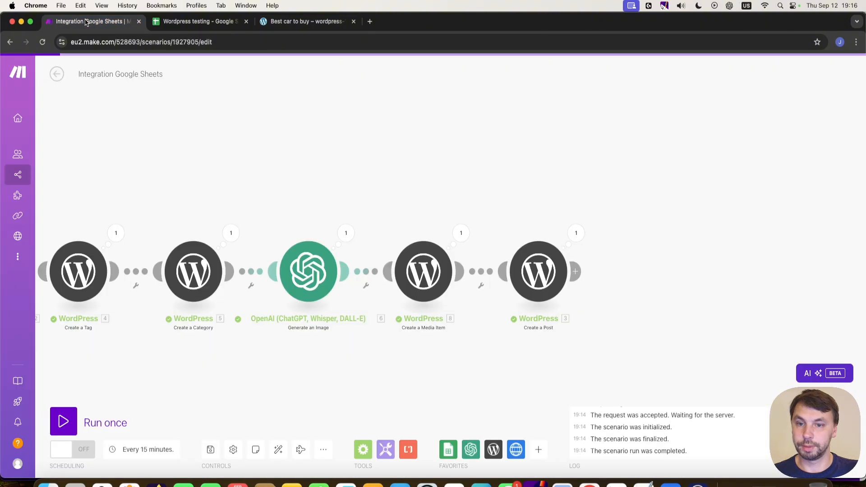
{"action": "left_click", "coordinate": [304, 238]}
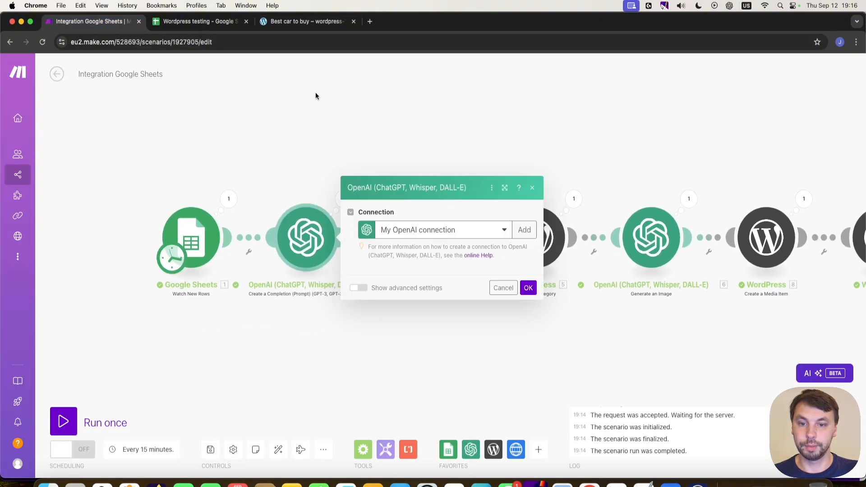
{"action": "scroll", "coordinate": [447, 271], "scroll_direction": "down", "scroll_amount": 3}
{"action": "left_click", "coordinate": [463, 350]}
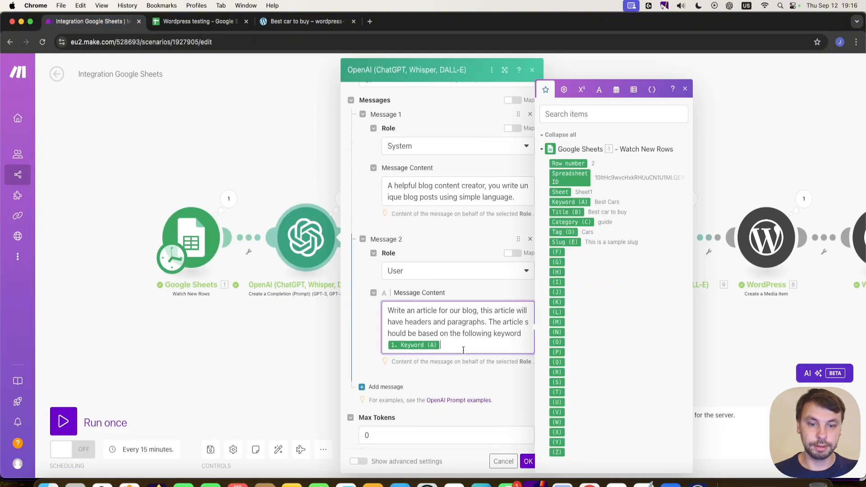
{"action": "type", "text": "please"}
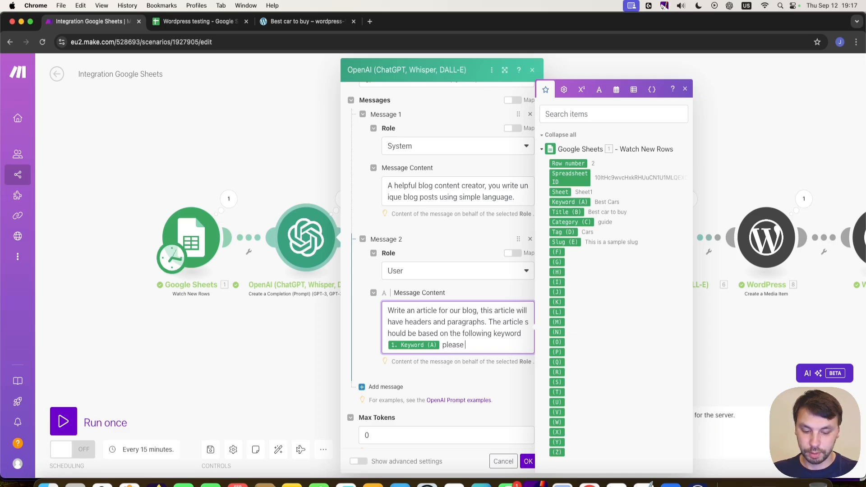
{"action": "type", "text": "don"}
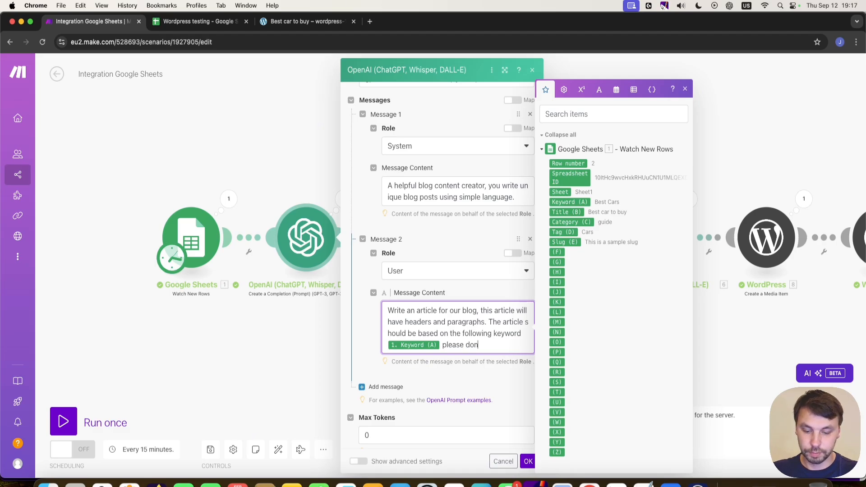
{"action": "type", "text": "'t us"}
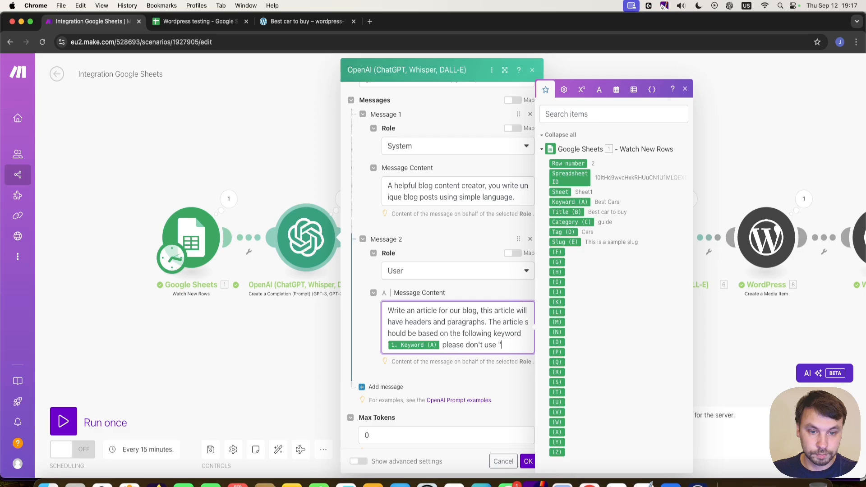
{"action": "type", "text": "e #"}
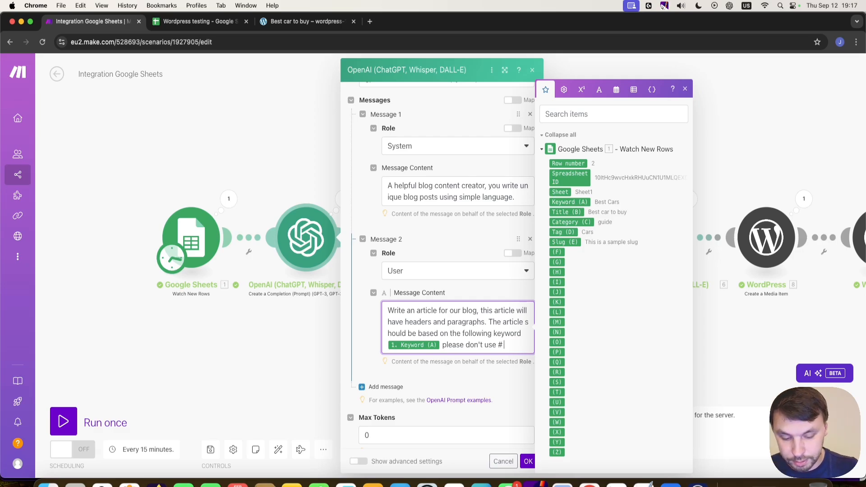
{"action": "type", "text": " instead add <h"}
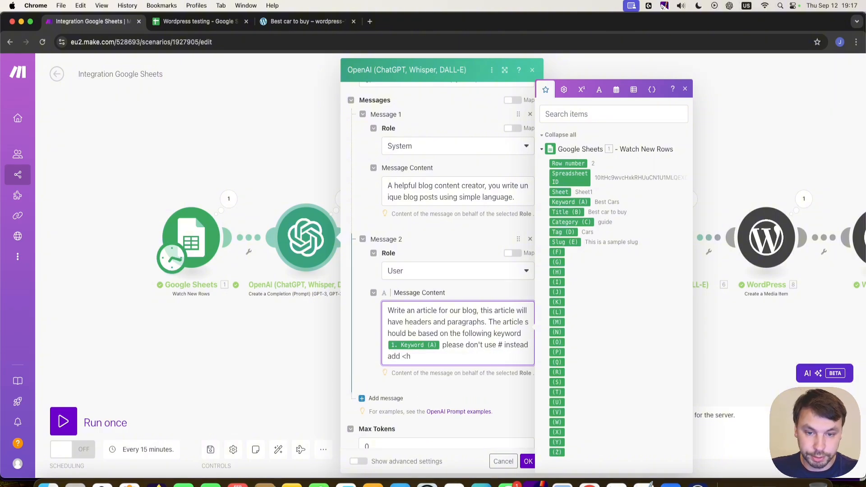
{"action": "type", "text": "2> or "}
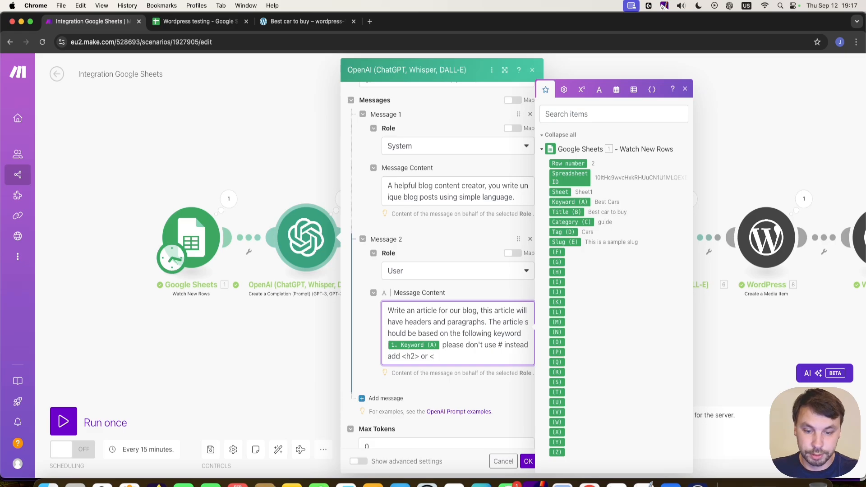
{"action": "type", "text": "<h3> for"}
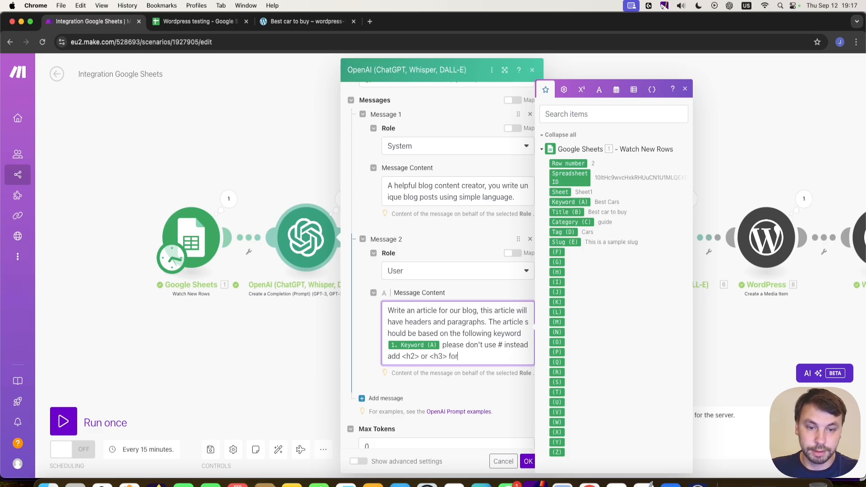
{"action": "type", "text": " title, <li><ul><p>"}
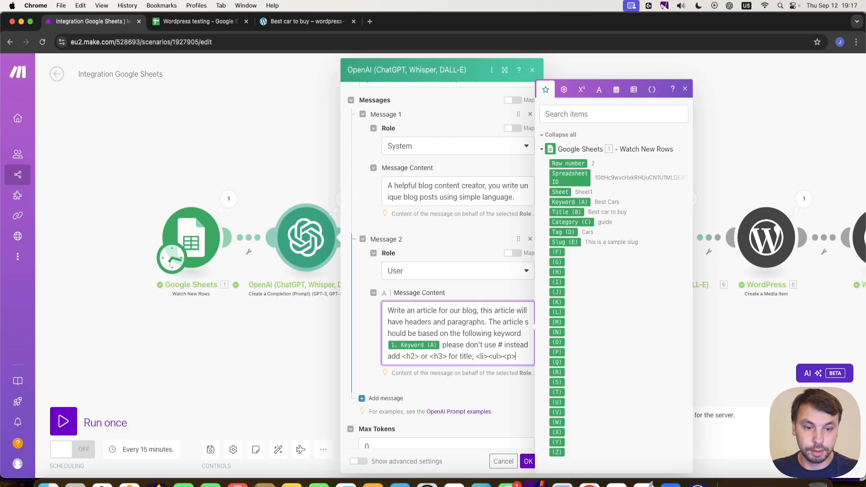
{"action": "type", "text": "for para"}
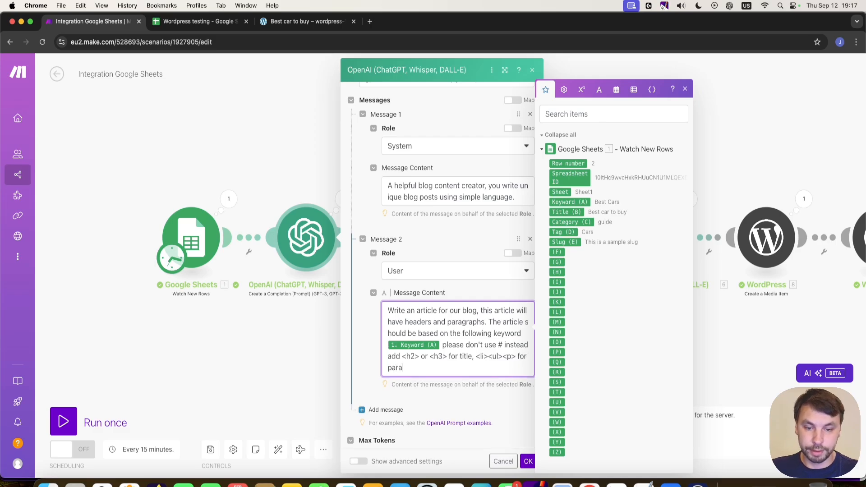
{"action": "type", "text": "graphs"}
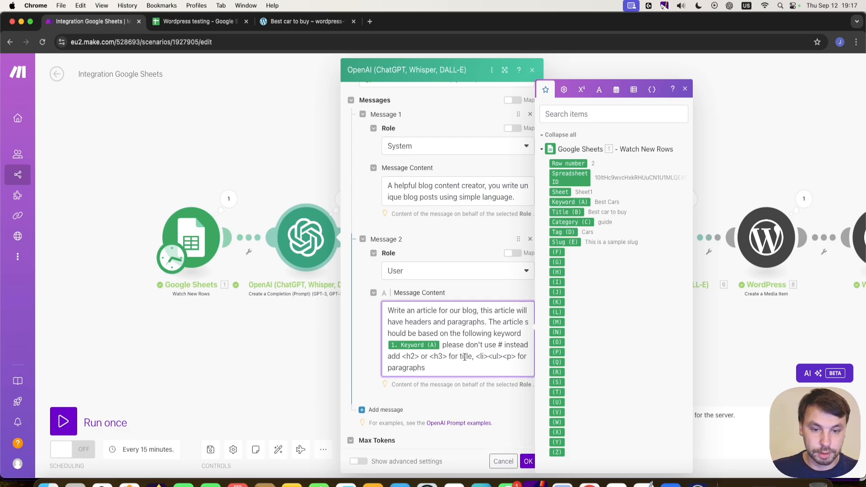
{"action": "left_click", "coordinate": [528, 461]}
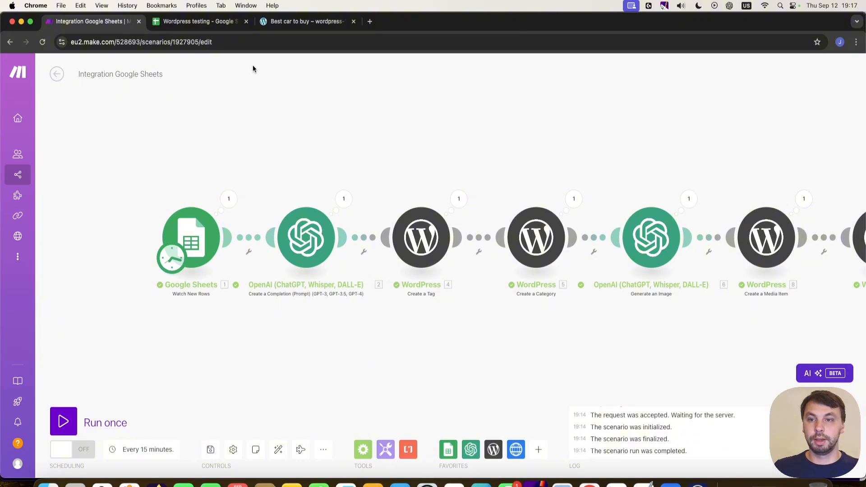
Switch to the Google Sheets keyword list and enter the title "Best Cats In the world" for the "Best cats" row
{"action": "left_click", "coordinate": [199, 21]}
{"action": "left_click", "coordinate": [31, 158]}
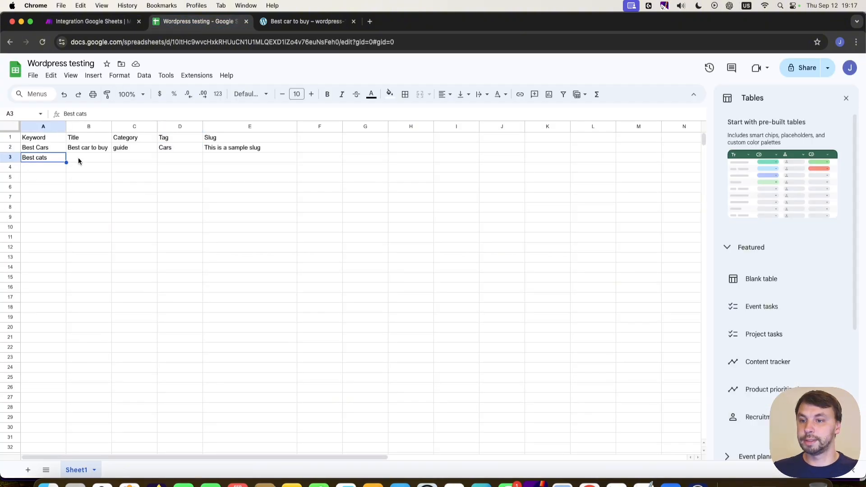
{"action": "double_click", "coordinate": [79, 159]}
{"action": "type", "text": "Best C"}
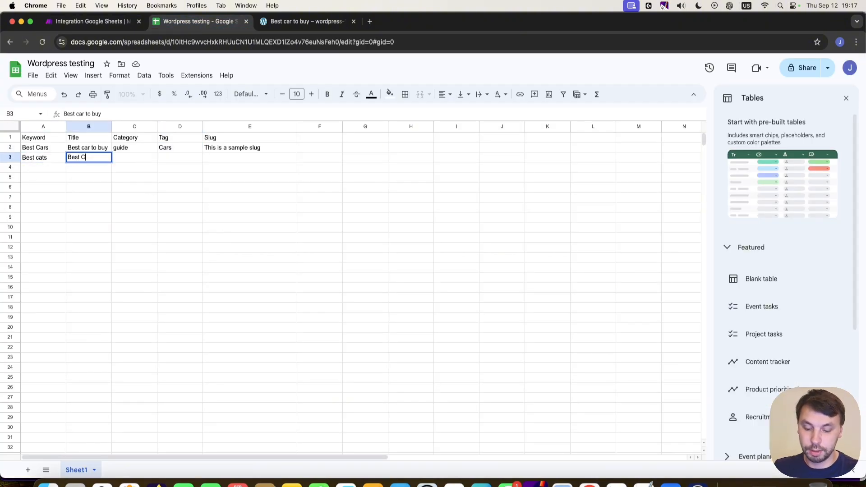
{"action": "type", "text": "ats In the "}
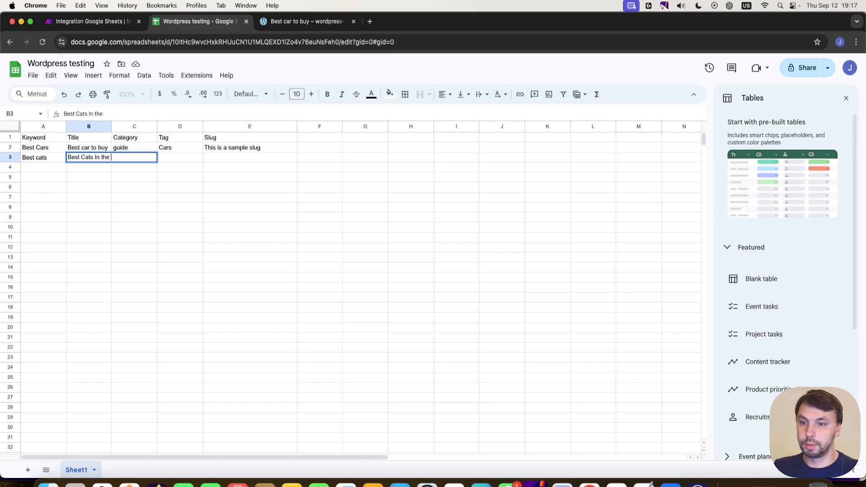
{"action": "type", "text": "world"}
{"action": "left_click", "coordinate": [238, 253]}
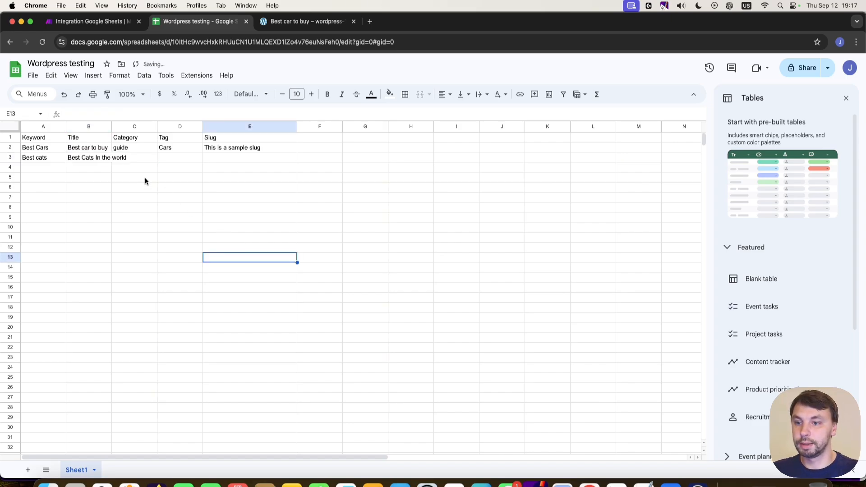
Enter "Cats" as both the category and the tag in the "Best cats" row
{"action": "left_click", "coordinate": [139, 151]}
{"action": "double_click", "coordinate": [142, 156]}
{"action": "type", "text": "Cats"}
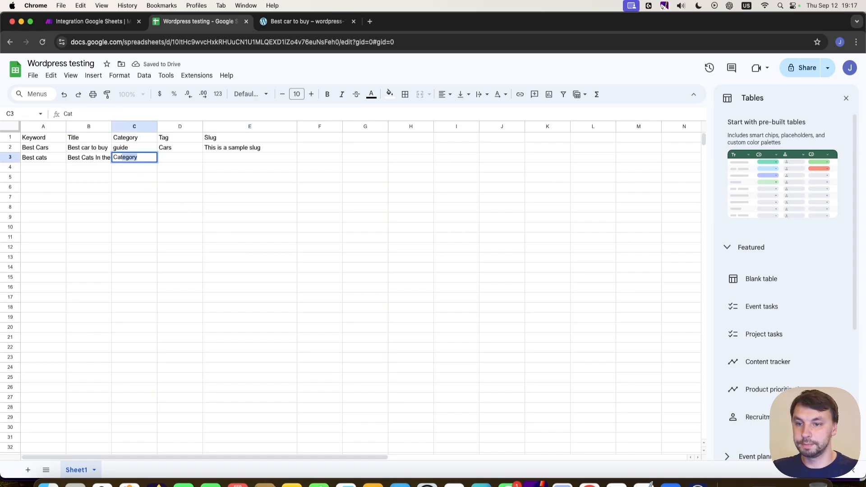
{"action": "left_click", "coordinate": [177, 215]}
{"action": "left_click", "coordinate": [189, 158]}
{"action": "double_click", "coordinate": [189, 159]}
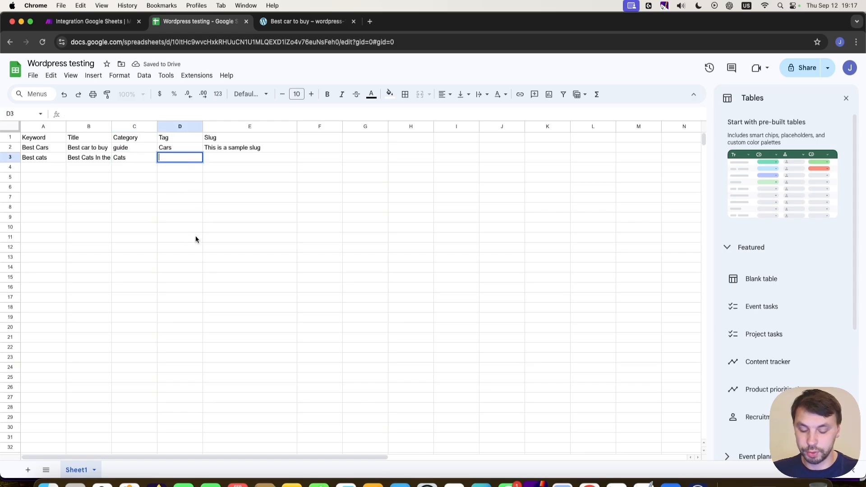
{"action": "type", "text": "Cats"}
{"action": "left_click", "coordinate": [264, 237]}
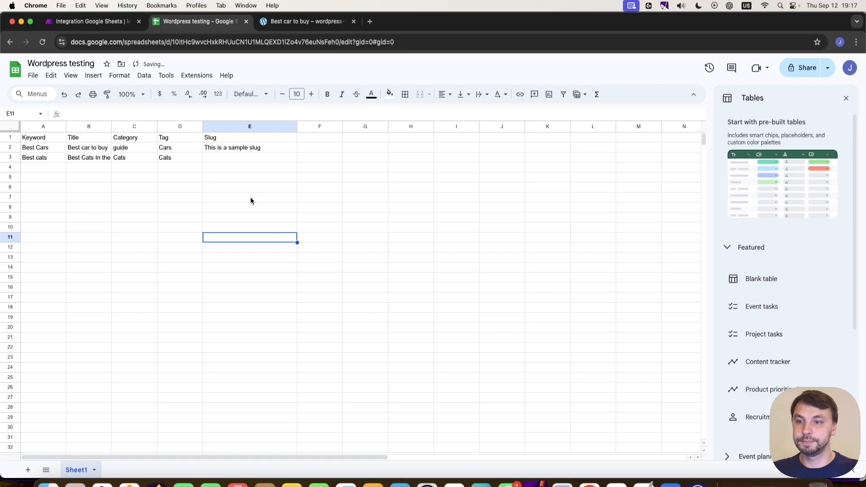
Enter "This is a sample slug" as the slug in the "Best cats" row
{"action": "double_click", "coordinate": [232, 159]}
{"action": "type", "text": "T"}
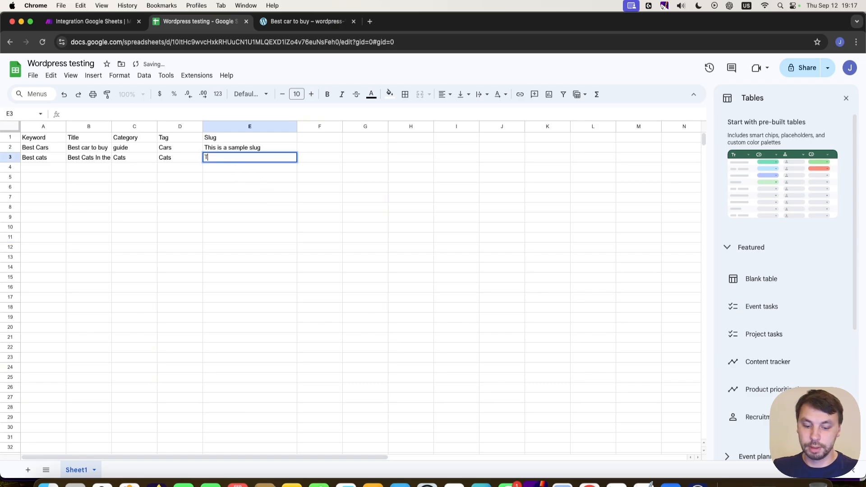
{"action": "type", "text": "i"}
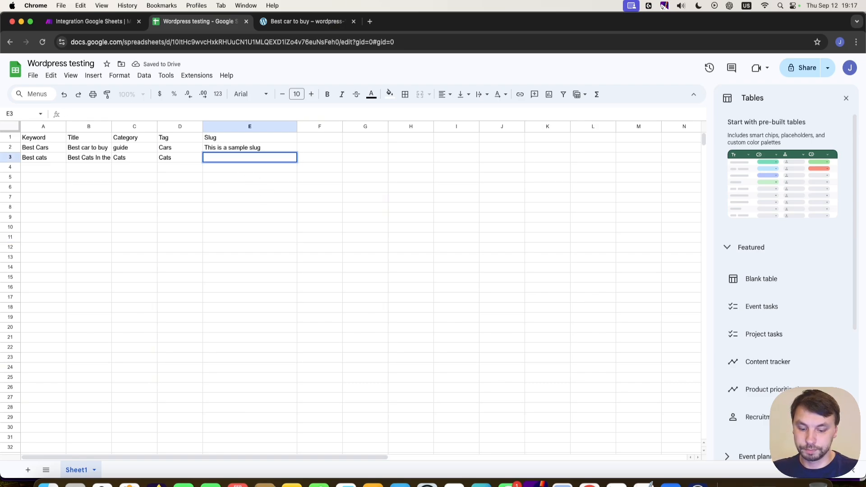
{"action": "type", "text": "his is "}
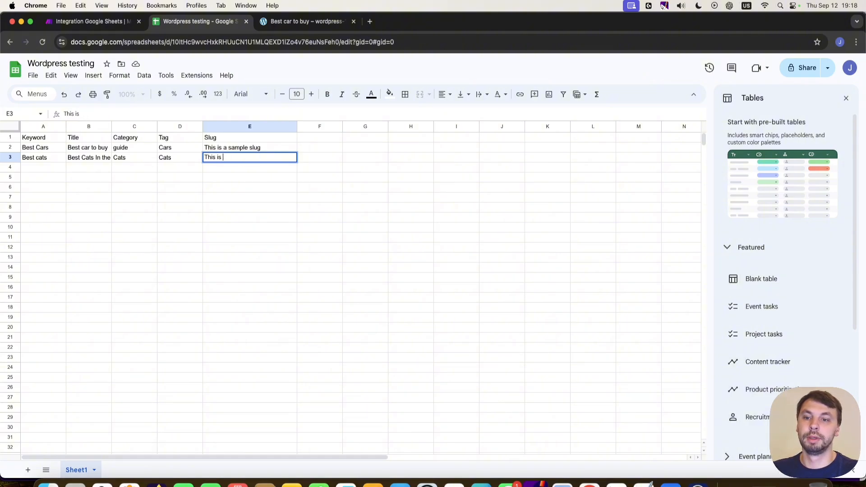
{"action": "type", "text": "saa simpl"}
{"action": "key", "text": "BackSpace"}
{"action": "key", "text": "BackSpace"}
{"action": "key", "text": "BackSpace"}
{"action": "key", "text": "BackSpace"}
{"action": "type", "text": "a sa"}
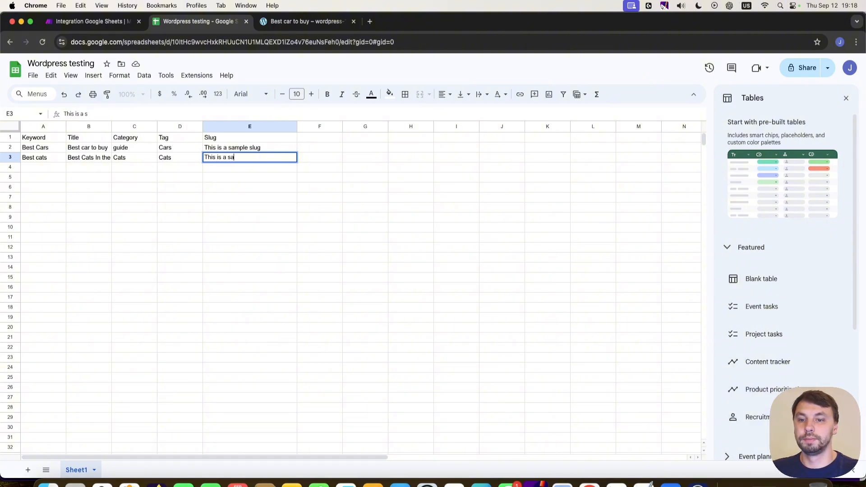
{"action": "type", "text": "mple slug"}
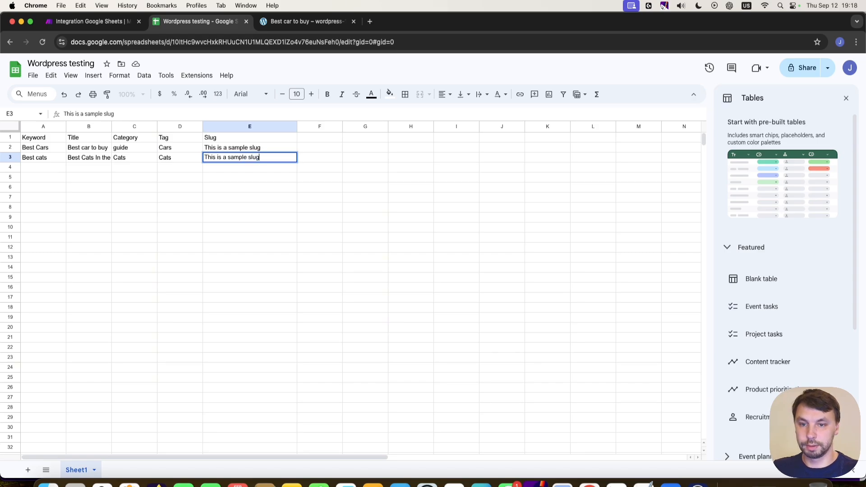
Switch to Make and set the Google Sheets trigger to start manually from the "Best cats" row
{"action": "left_click", "coordinate": [283, 208]}
{"action": "left_click", "coordinate": [90, 21]}
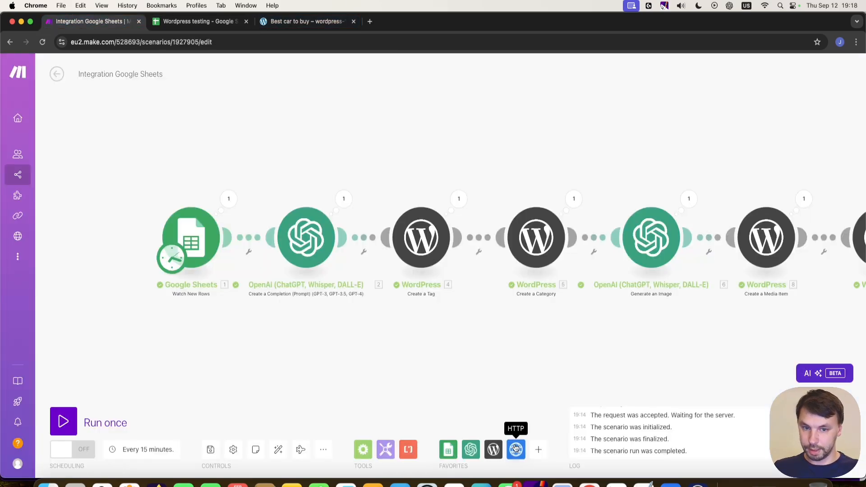
{"action": "right_click", "coordinate": [199, 240]}
{"action": "left_click", "coordinate": [224, 277]}
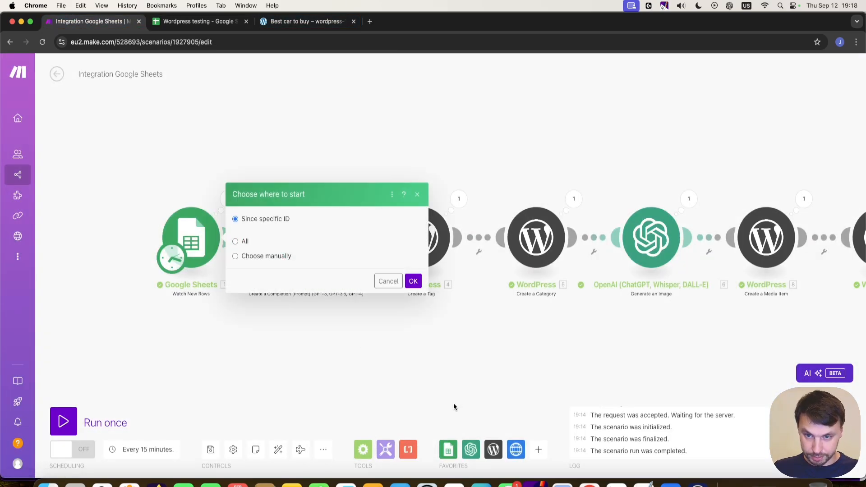
{"action": "left_click", "coordinate": [248, 261]}
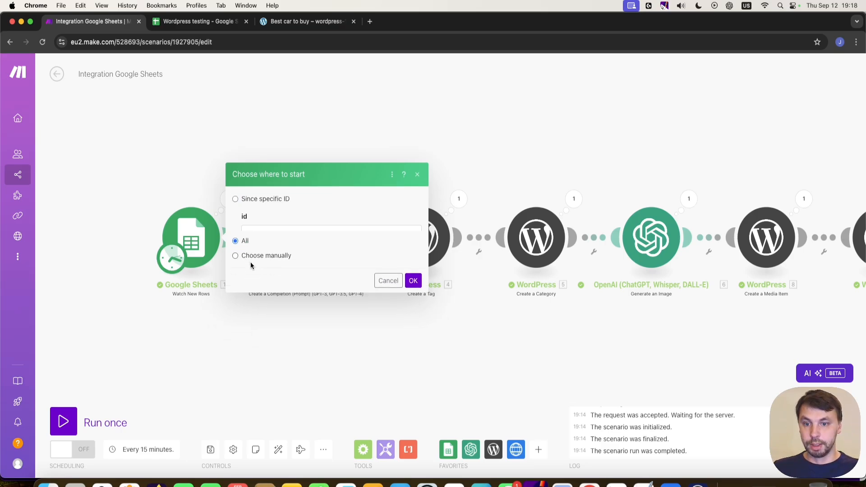
{"action": "left_click", "coordinate": [264, 230]}
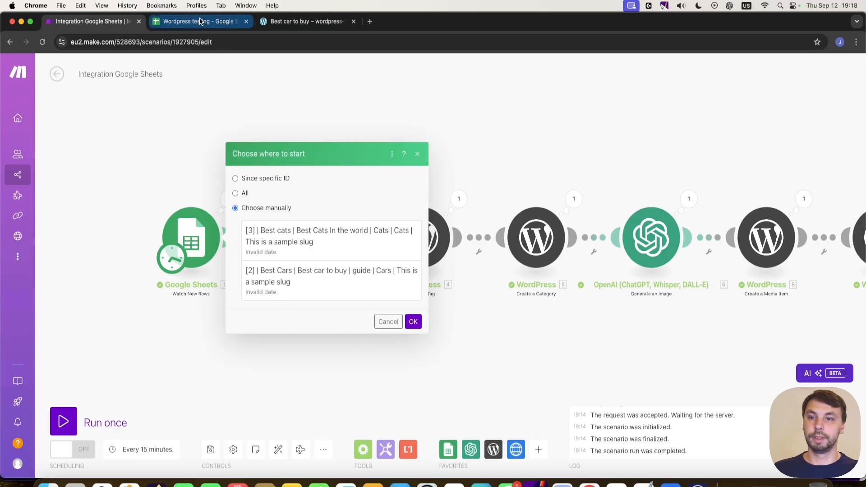
{"action": "left_click", "coordinate": [252, 236]}
{"action": "left_click", "coordinate": [413, 322]}
Run the scenario once and view the published "Best car to buy" post in WordPress during the run
{"action": "left_click_drag", "start_coordinate": [540, 352], "coordinate": [345, 345]}
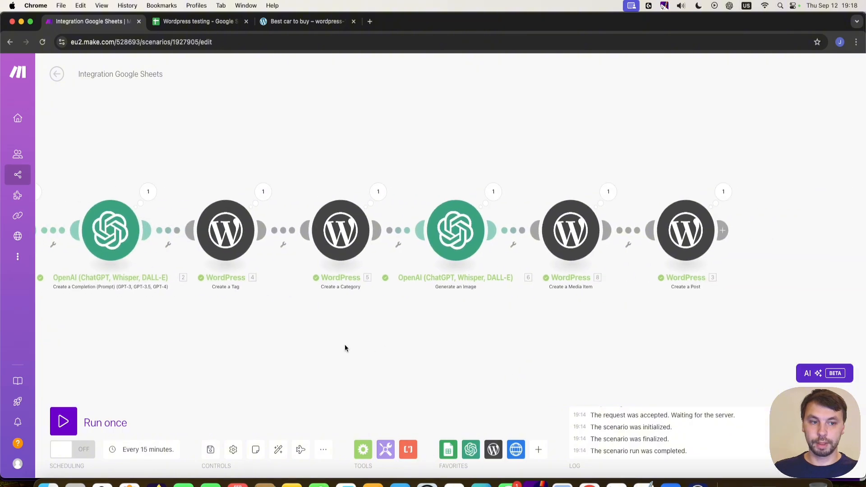
{"action": "scroll", "coordinate": [161, 375], "scroll_direction": "down", "scroll_amount": 3}
{"action": "left_click_drag", "start_coordinate": [178, 368], "coordinate": [246, 354]}
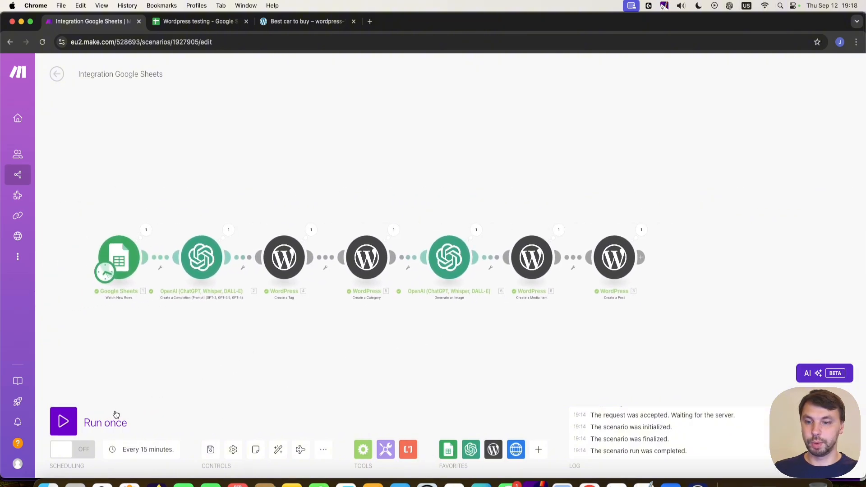
{"action": "left_click", "coordinate": [61, 421]}
{"action": "left_click", "coordinate": [300, 23]}
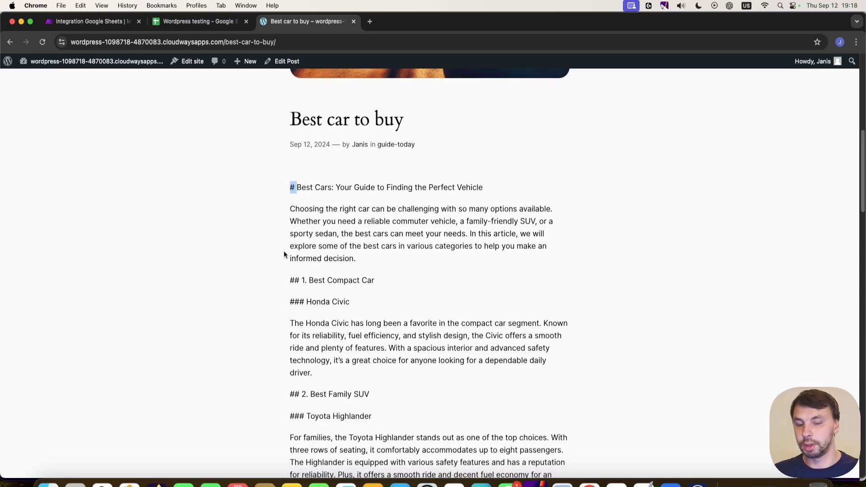
{"action": "scroll", "coordinate": [284, 254], "scroll_direction": "down", "scroll_amount": 1}
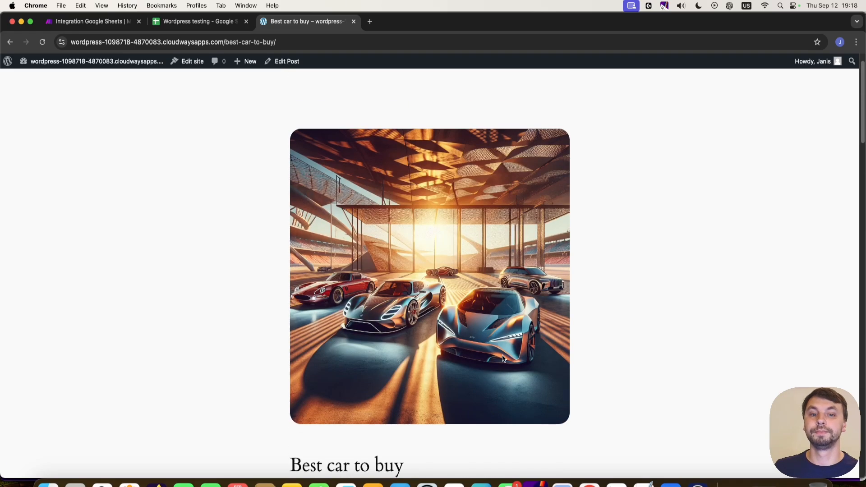
Return to the Make scenario and inspect the article text in the output of the Create a Completion module
{"action": "left_click", "coordinate": [52, 18]}
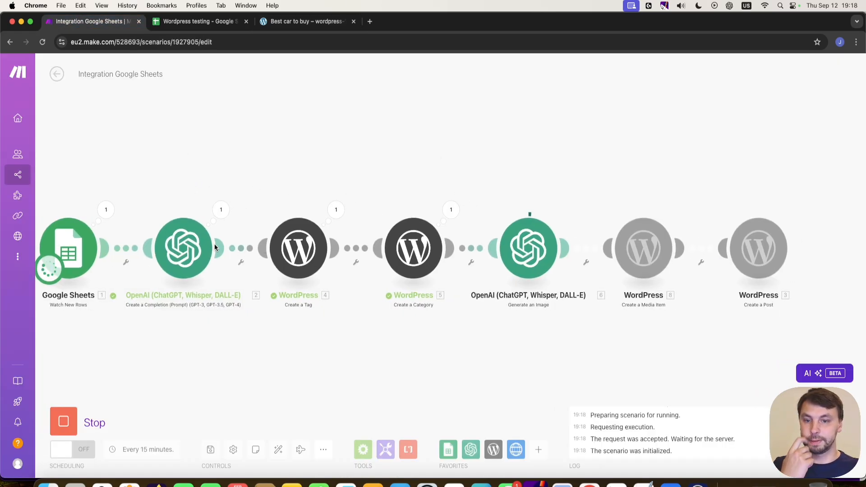
{"action": "left_click", "coordinate": [221, 210]}
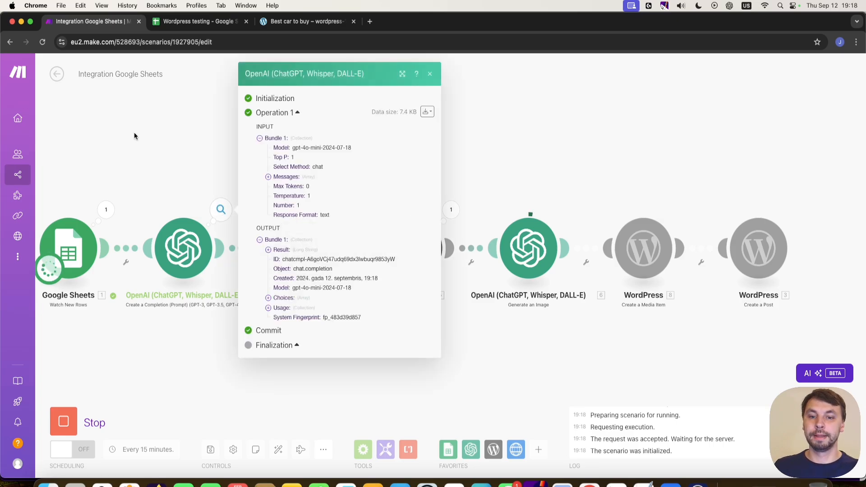
{"action": "left_click", "coordinate": [268, 249]}
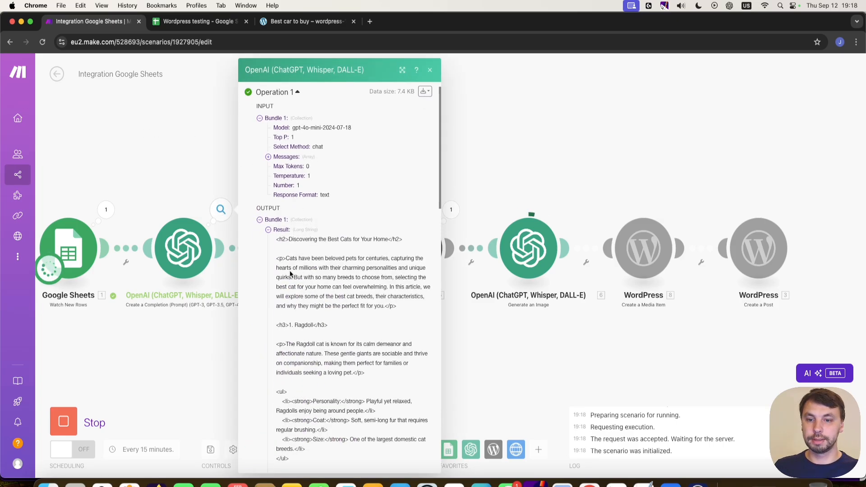
{"action": "scroll", "coordinate": [291, 273], "scroll_direction": "down", "scroll_amount": 3}
{"action": "scroll", "coordinate": [325, 217], "scroll_direction": "down", "scroll_amount": 3}
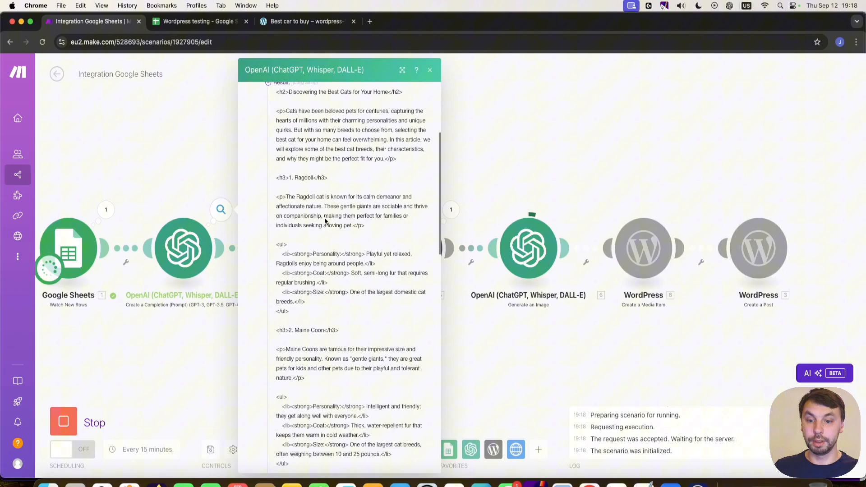
{"action": "scroll", "coordinate": [391, 228], "scroll_direction": "down", "scroll_amount": 3}
{"action": "left_click", "coordinate": [430, 69]}
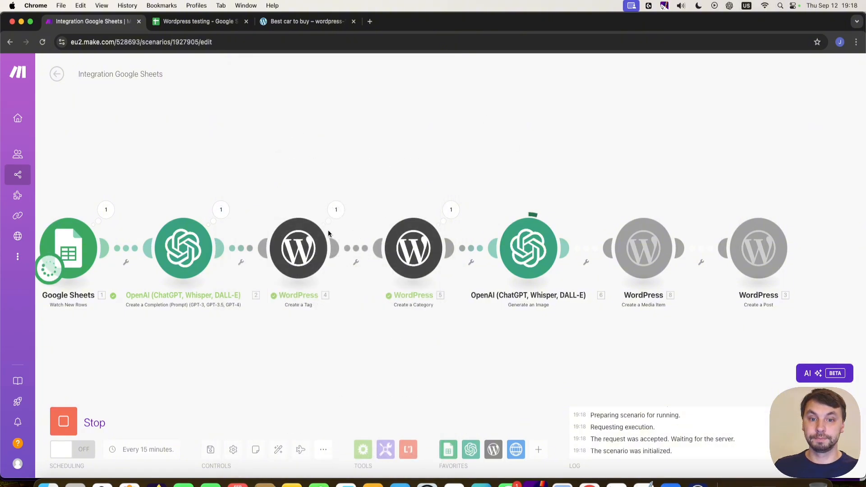
{"action": "left_click_drag", "start_coordinate": [293, 329], "coordinate": [273, 329]}
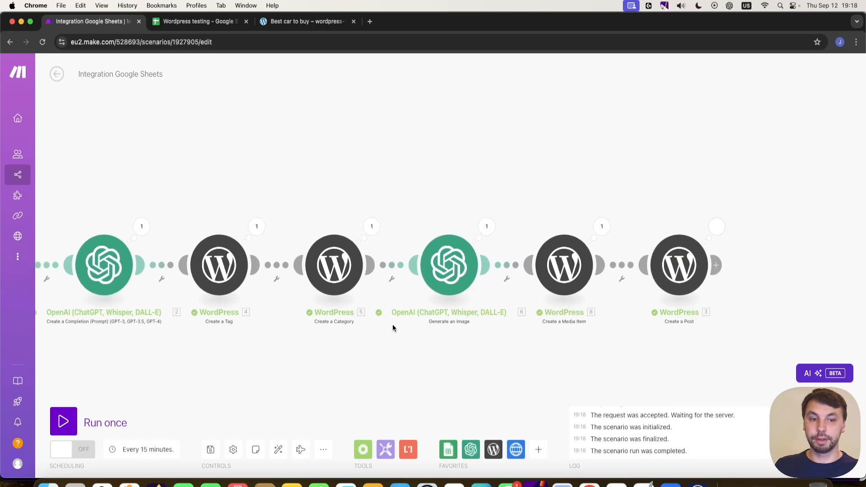
{"action": "left_click_drag", "start_coordinate": [630, 347], "coordinate": [505, 348]}
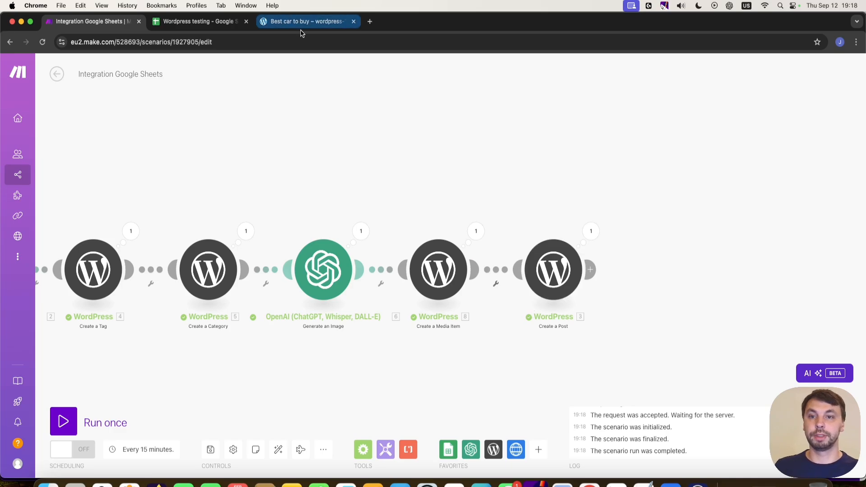
Switch to the WordPress admin, open the draft post "Best Cats In the world" and review its content
{"action": "left_click", "coordinate": [298, 22]}
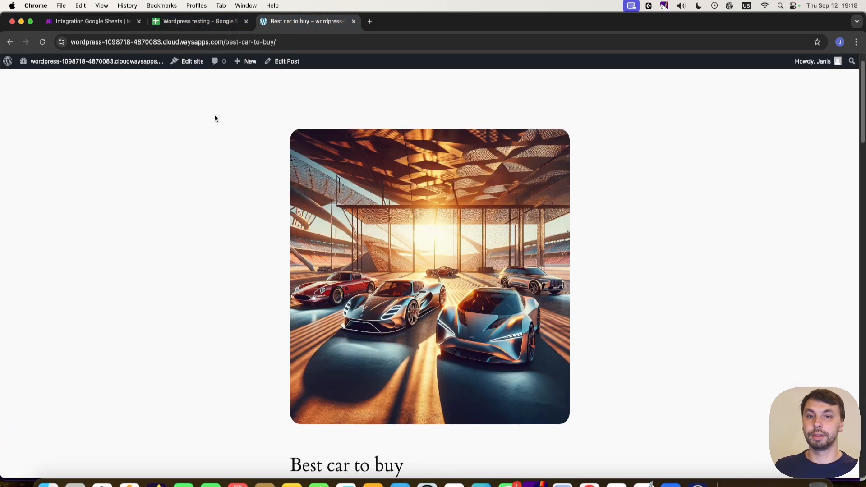
{"action": "left_click", "coordinate": [28, 77]}
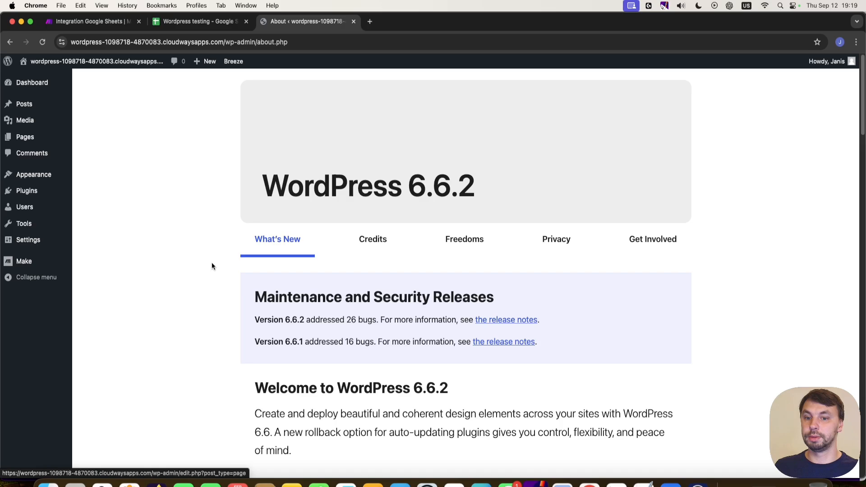
{"action": "left_click", "coordinate": [37, 110]}
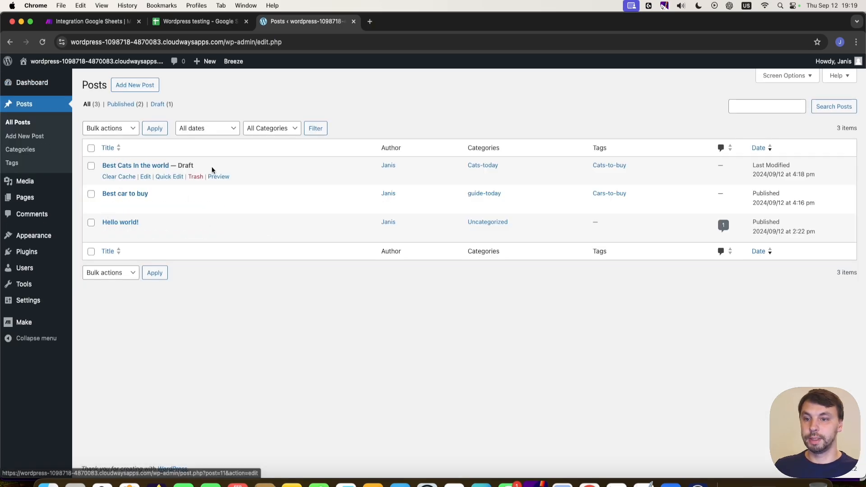
{"action": "left_click", "coordinate": [139, 166]}
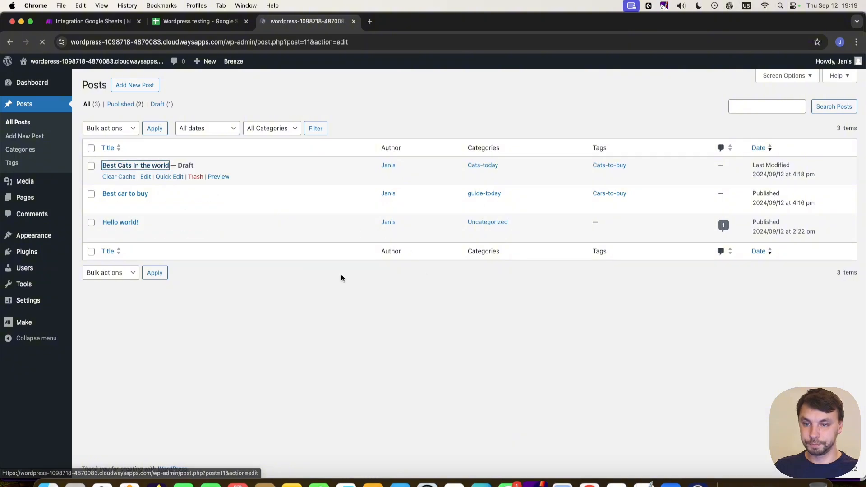
{"action": "scroll", "coordinate": [215, 325], "scroll_direction": "down", "scroll_amount": 10}
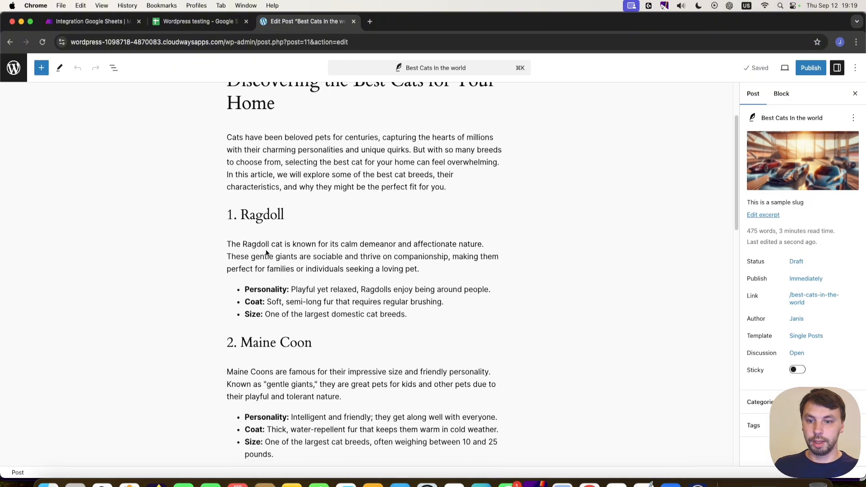
{"action": "scroll", "coordinate": [215, 324], "scroll_direction": "down", "scroll_amount": 5}
{"action": "scroll", "coordinate": [313, 304], "scroll_direction": "up", "scroll_amount": 15}
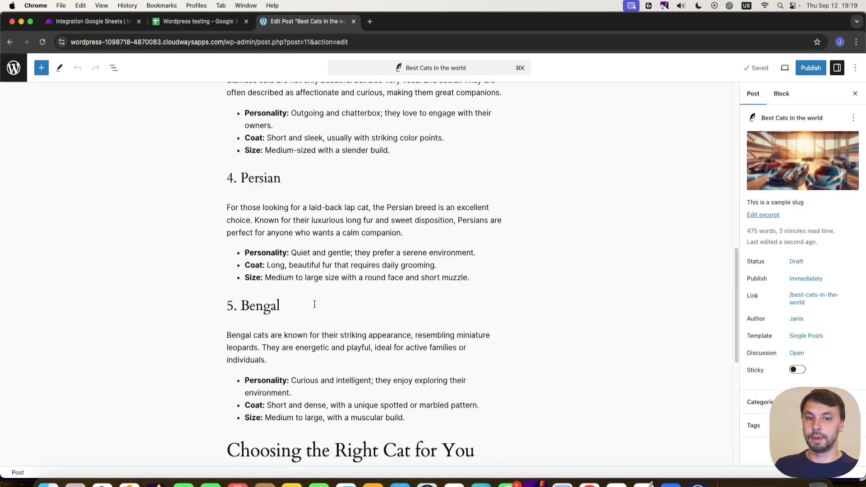
Publish the "Best Cats In the world" post and open its live page
{"action": "left_click", "coordinate": [811, 68]}
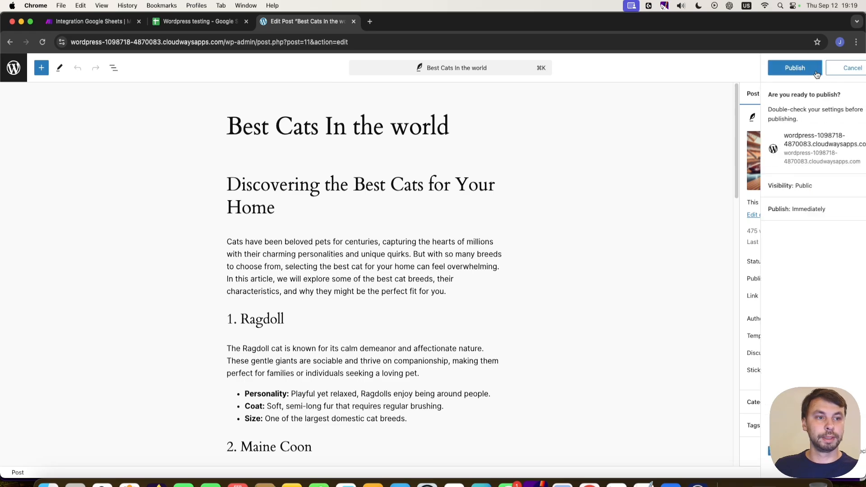
{"action": "left_click", "coordinate": [781, 75]}
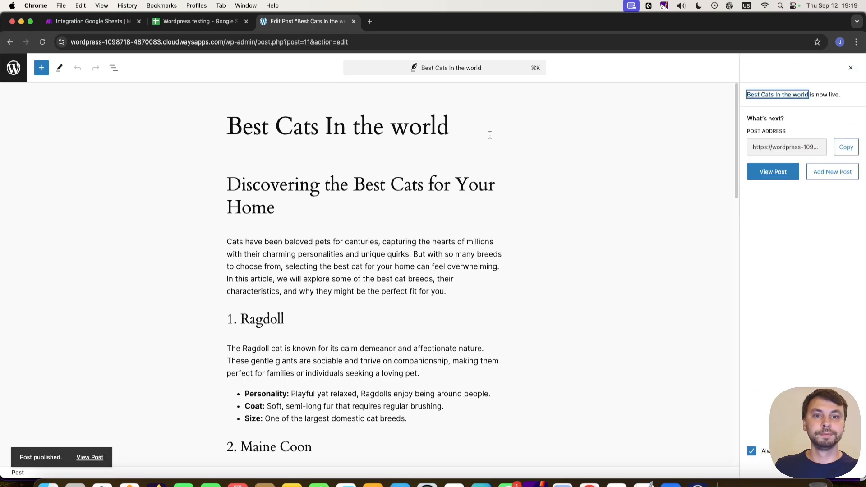
{"action": "left_click", "coordinate": [774, 172]}
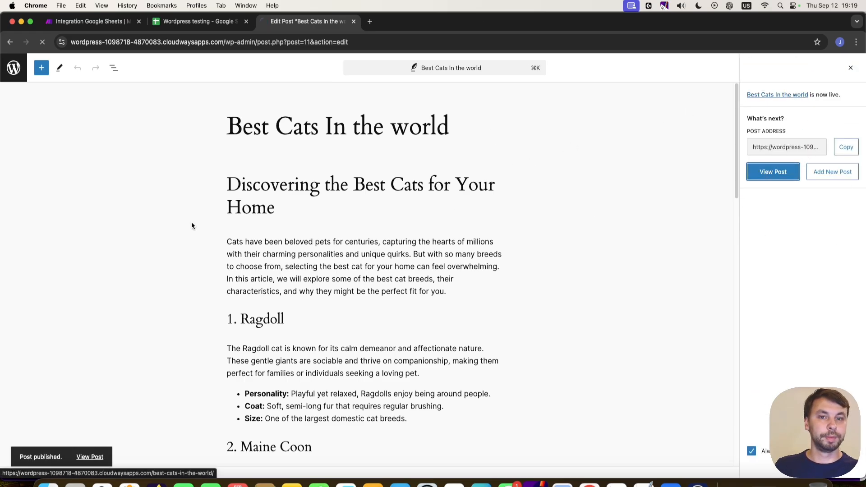
Examine the live post's featured image, category, headings and cat breed sections
{"action": "scroll", "coordinate": [32, 100], "scroll_direction": "down", "scroll_amount": 8}
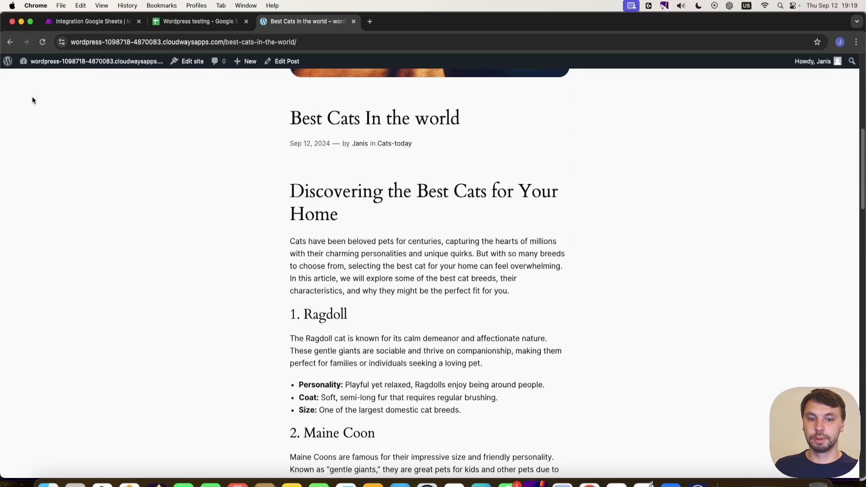
{"action": "scroll", "coordinate": [359, 194], "scroll_direction": "up", "scroll_amount": 7}
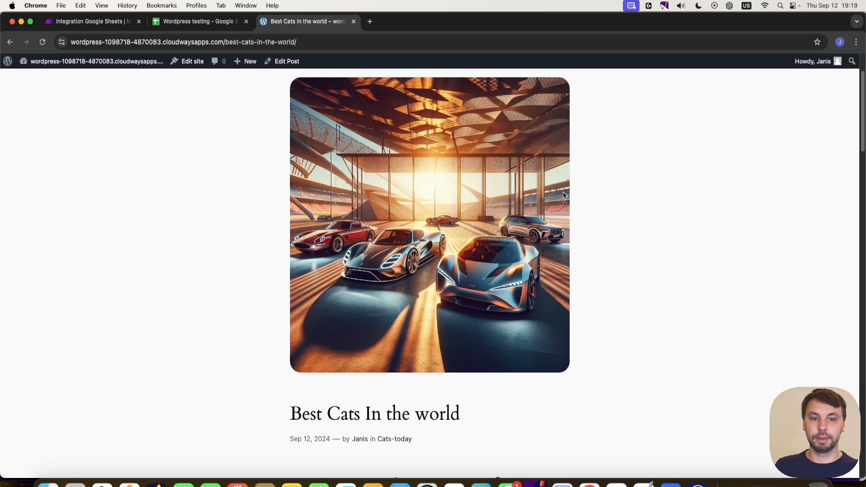
{"action": "scroll", "coordinate": [252, 300], "scroll_direction": "down", "scroll_amount": 6}
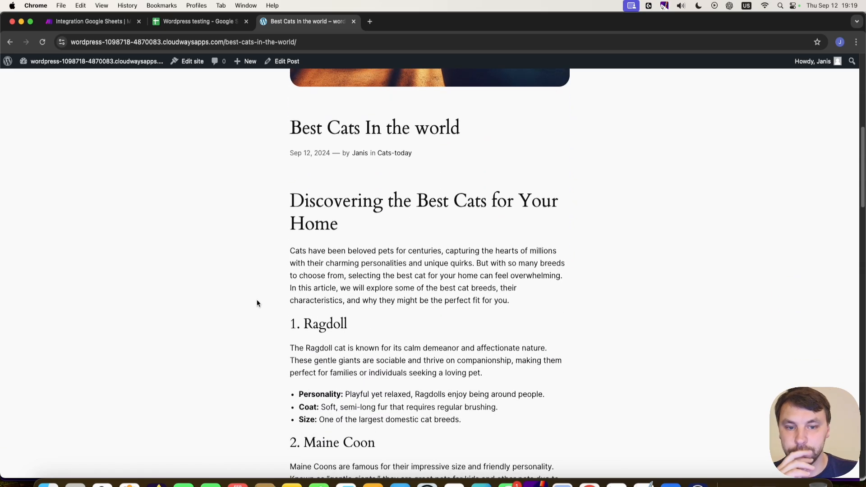
{"action": "scroll", "coordinate": [273, 297], "scroll_direction": "up", "scroll_amount": 4}
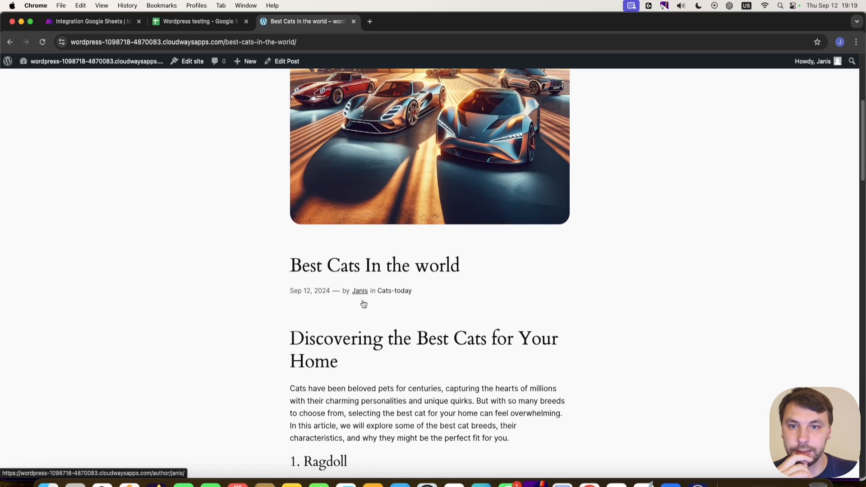
{"action": "scroll", "coordinate": [363, 303], "scroll_direction": "down", "scroll_amount": 2}
{"action": "scroll", "coordinate": [363, 304], "scroll_direction": "down", "scroll_amount": 4}
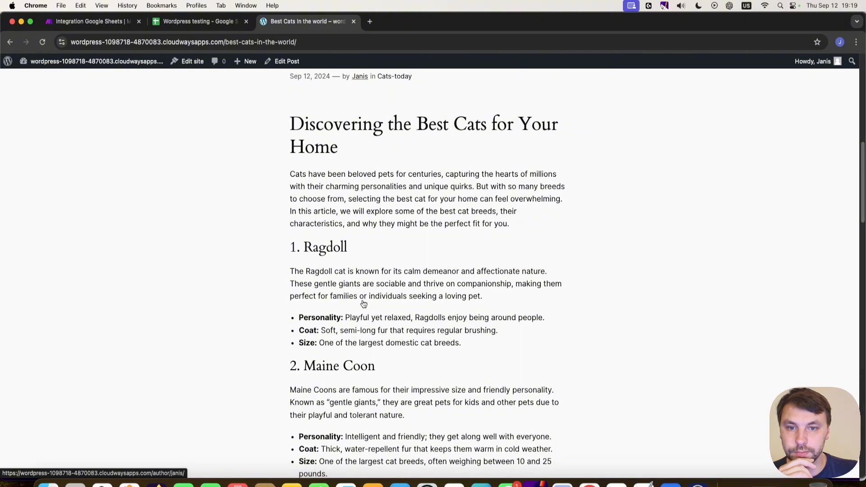
{"action": "scroll", "coordinate": [299, 319], "scroll_direction": "down", "scroll_amount": 6}
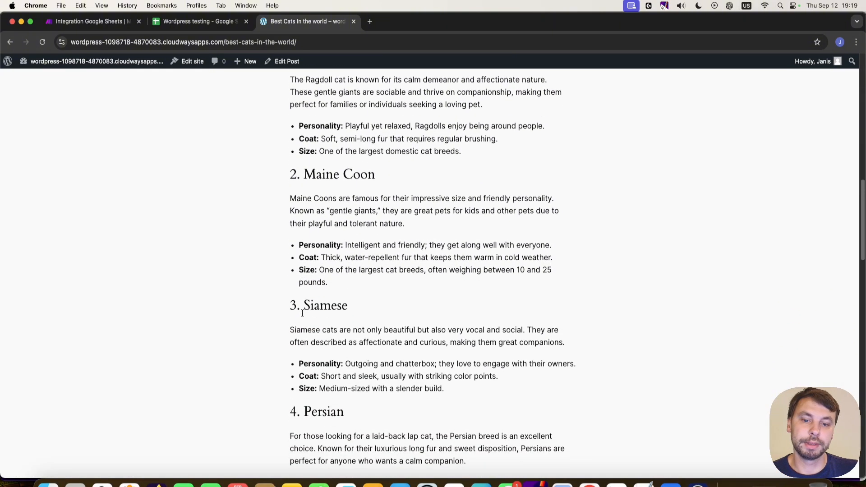
{"action": "scroll", "coordinate": [317, 320], "scroll_direction": "down", "scroll_amount": 2}
{"action": "scroll", "coordinate": [333, 345], "scroll_direction": "up", "scroll_amount": 10}
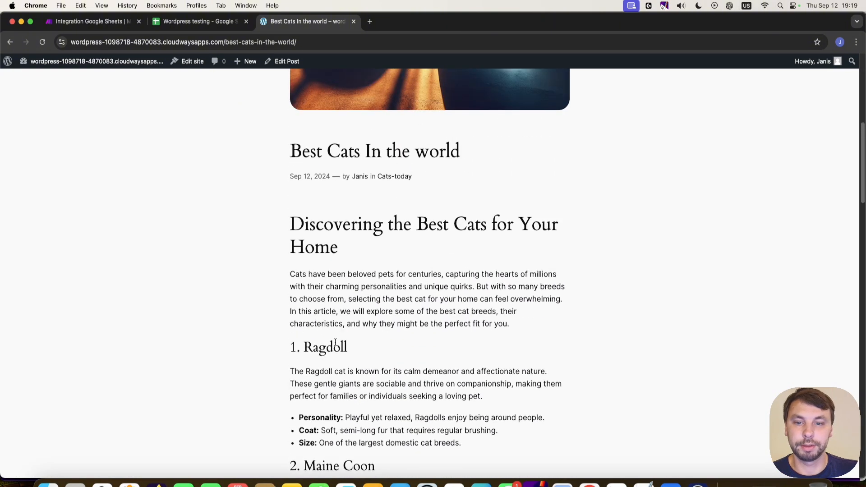
Check the HTML formatting by highlighting the introduction, main heading, "Ragdoll" subheading and its bullet list
{"action": "scroll", "coordinate": [331, 339], "scroll_direction": "down", "scroll_amount": 2}
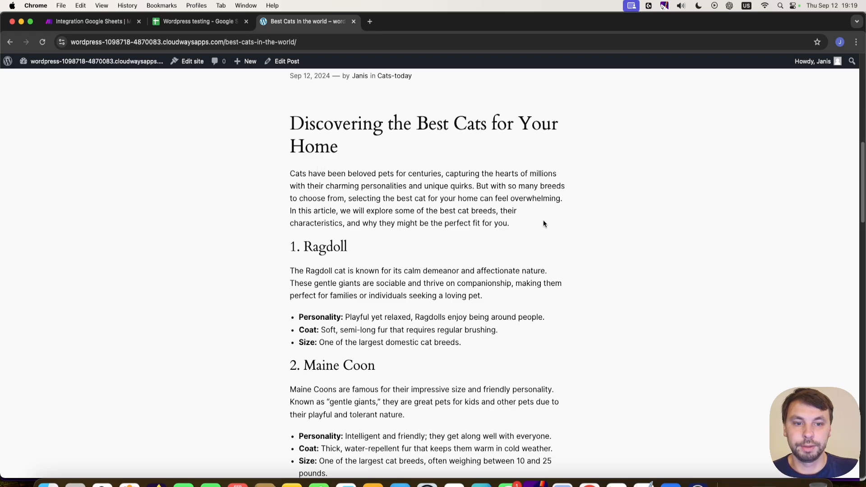
{"action": "left_click_drag", "start_coordinate": [543, 223], "coordinate": [273, 170]}
{"action": "left_click_drag", "start_coordinate": [443, 152], "coordinate": [290, 127]}
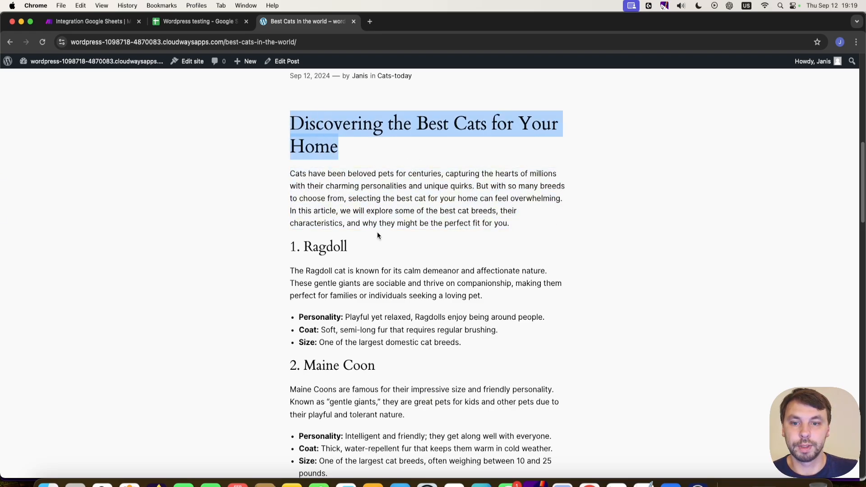
{"action": "scroll", "coordinate": [378, 232], "scroll_direction": "down", "scroll_amount": 2}
{"action": "double_click", "coordinate": [305, 180]}
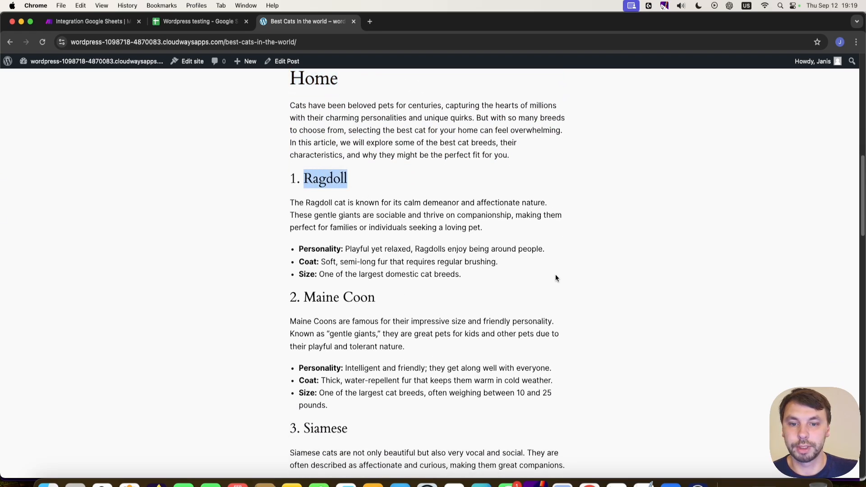
{"action": "left_click_drag", "start_coordinate": [555, 278], "coordinate": [322, 271]}
{"action": "left_click", "coordinate": [303, 251]}
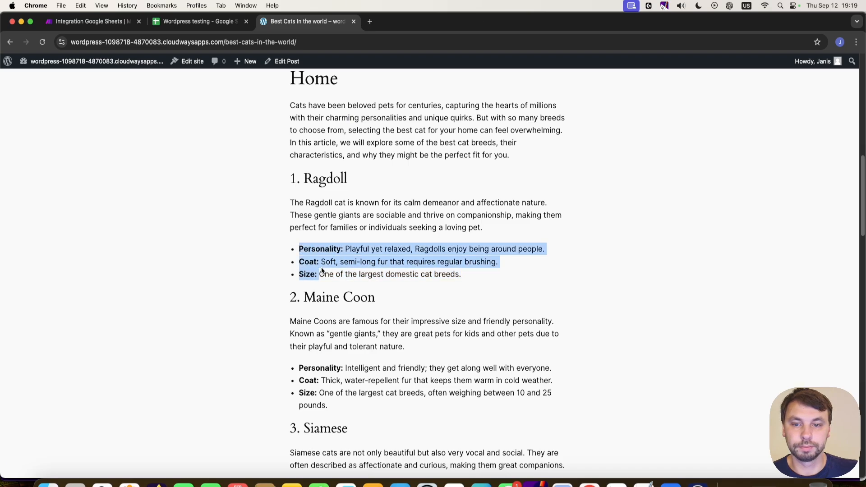
Examine the live post from the "Maine Coon" section through "Choosing the Right Cat for You", the conclusion, the tag and the comment form
{"action": "scroll", "coordinate": [490, 280], "scroll_direction": "down", "scroll_amount": 4}
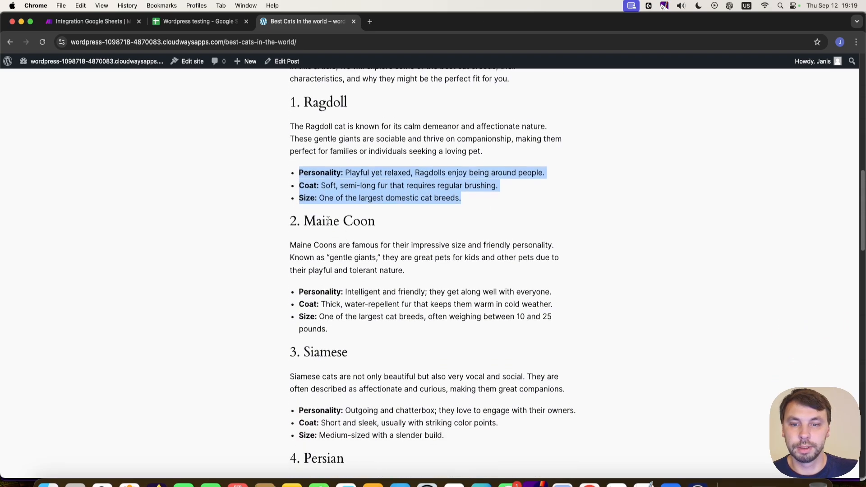
{"action": "left_click_drag", "start_coordinate": [302, 221], "coordinate": [336, 224]}
{"action": "scroll", "coordinate": [405, 279], "scroll_direction": "down", "scroll_amount": 10}
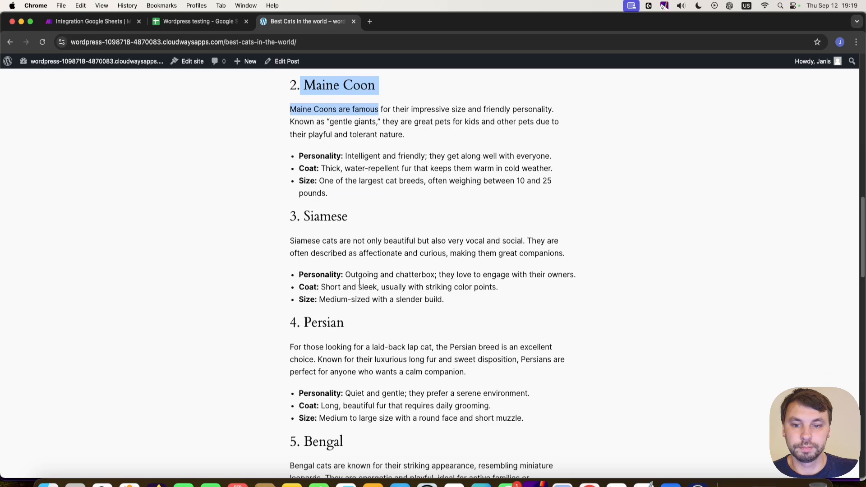
{"action": "scroll", "coordinate": [343, 324], "scroll_direction": "down", "scroll_amount": 5}
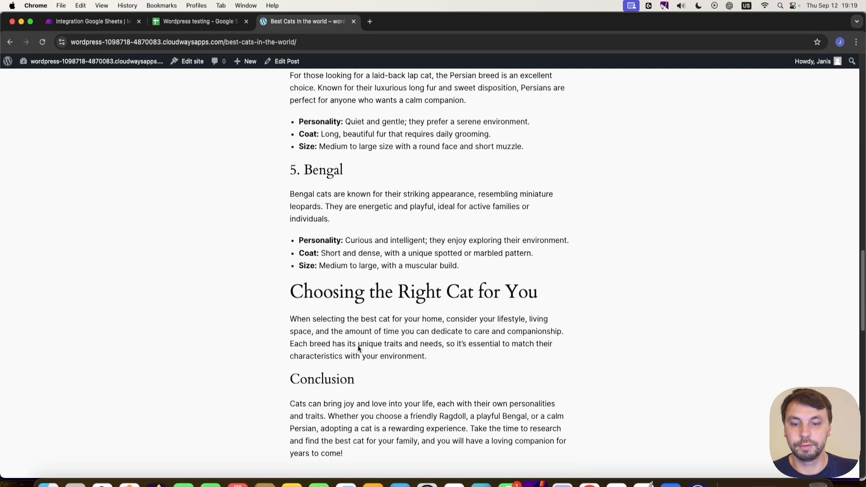
{"action": "scroll", "coordinate": [438, 348], "scroll_direction": "down", "scroll_amount": 1}
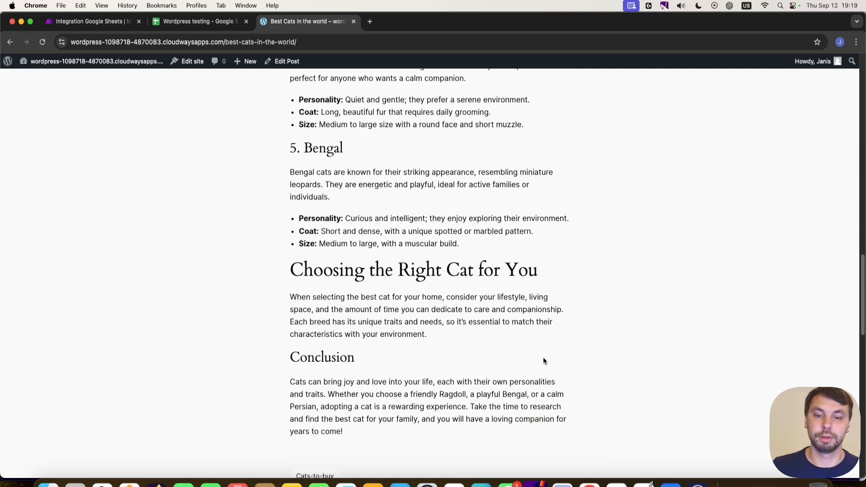
{"action": "left_click_drag", "start_coordinate": [546, 361], "coordinate": [318, 299]}
{"action": "left_click", "coordinate": [401, 341]}
{"action": "scroll", "coordinate": [370, 374], "scroll_direction": "down", "scroll_amount": 12}
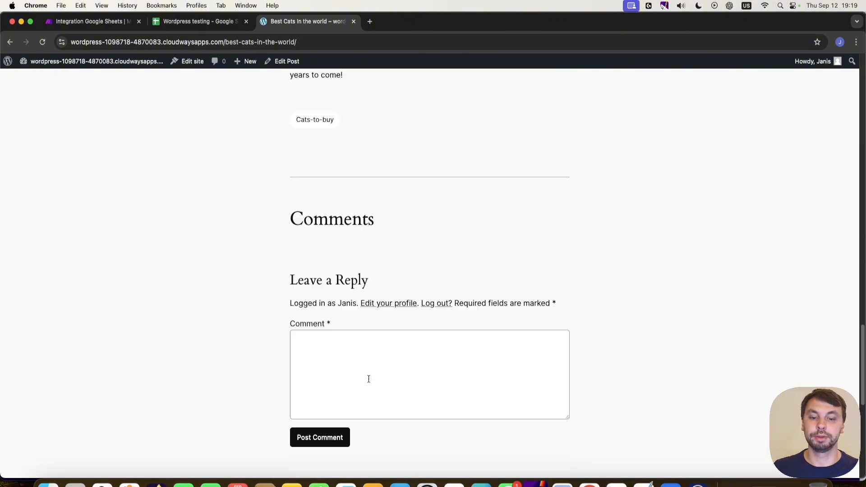
Recheck the post's featured image, title, category and opening sections from its beginning
{"action": "scroll", "coordinate": [377, 376], "scroll_direction": "up", "scroll_amount": 20}
{"action": "scroll", "coordinate": [374, 374], "scroll_direction": "up", "scroll_amount": 20}
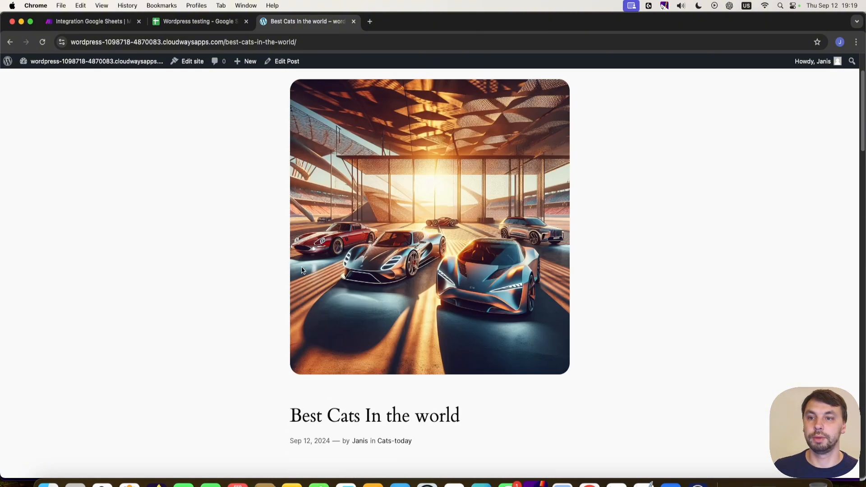
{"action": "scroll", "coordinate": [228, 277], "scroll_direction": "down", "scroll_amount": 14}
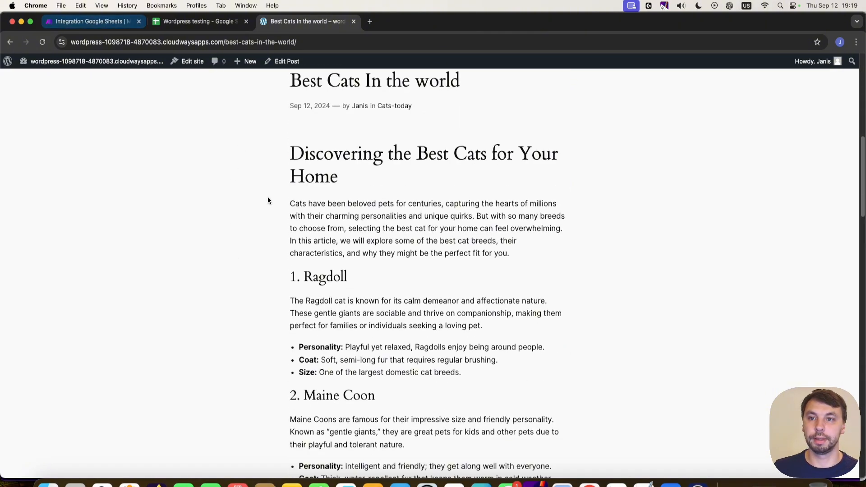
{"action": "scroll", "coordinate": [578, 316], "scroll_direction": "up", "scroll_amount": 10}
{"action": "scroll", "coordinate": [374, 263], "scroll_direction": "down", "scroll_amount": 10}
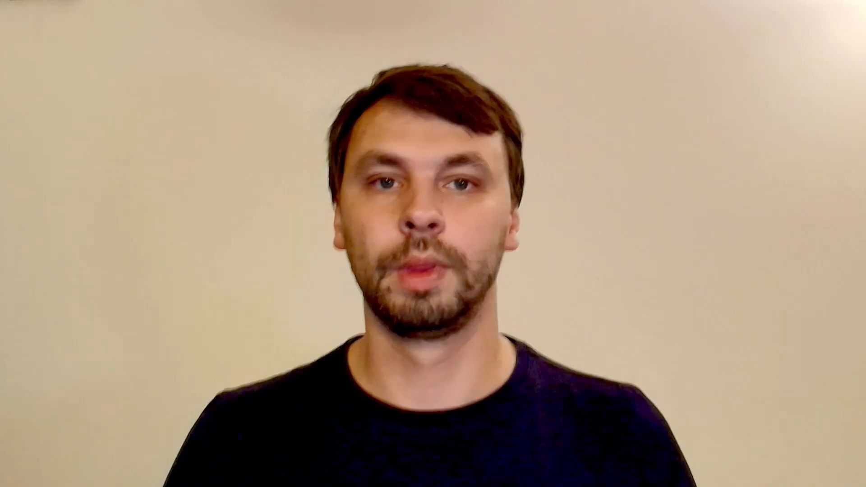